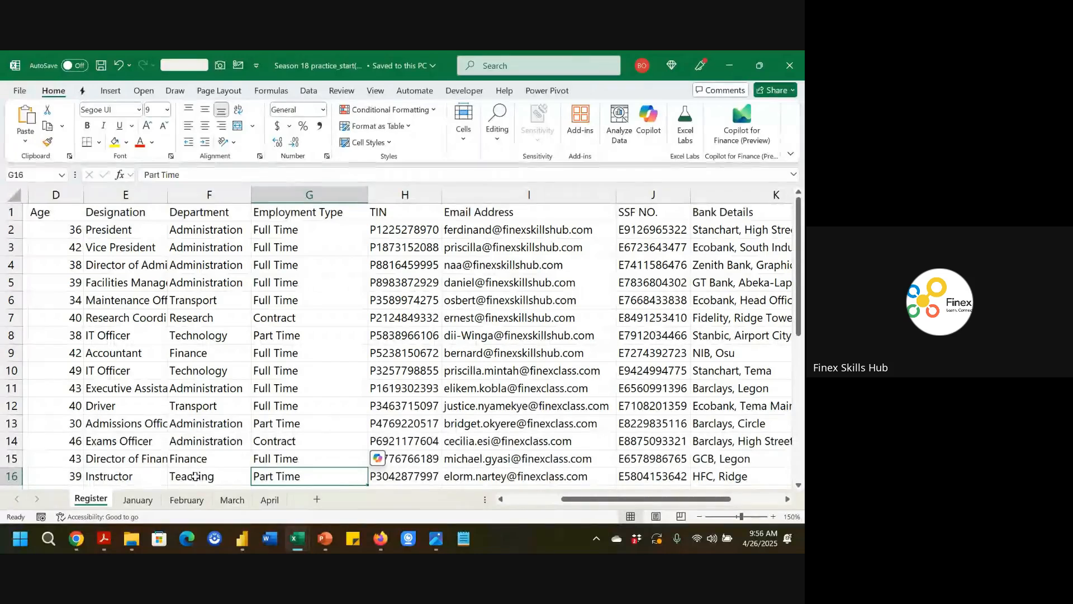
Browse the register sheet's columns from Age through Account No. to review the employee data.
left_click(495, 482)
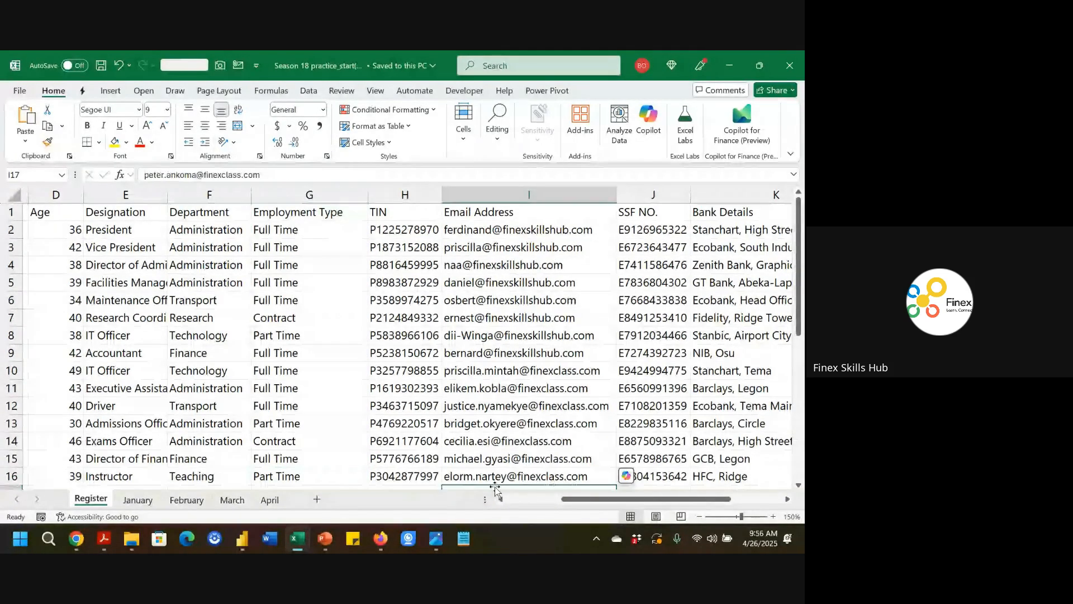
left_click(660, 418)
scroll(659, 418, "right", 3)
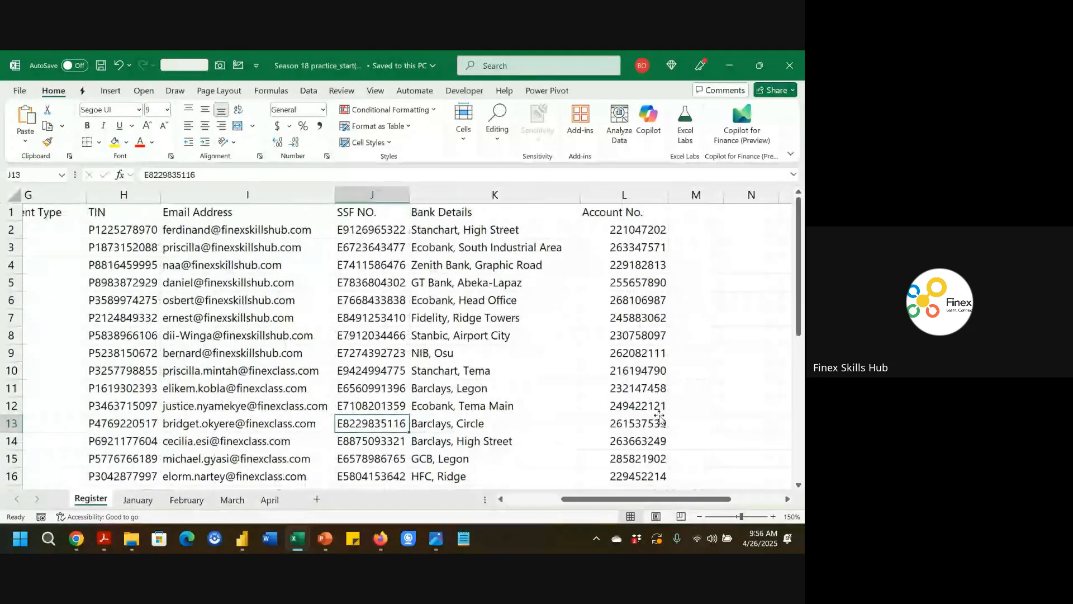
scroll(660, 418, "left", 4)
scroll(660, 418, "right", 2)
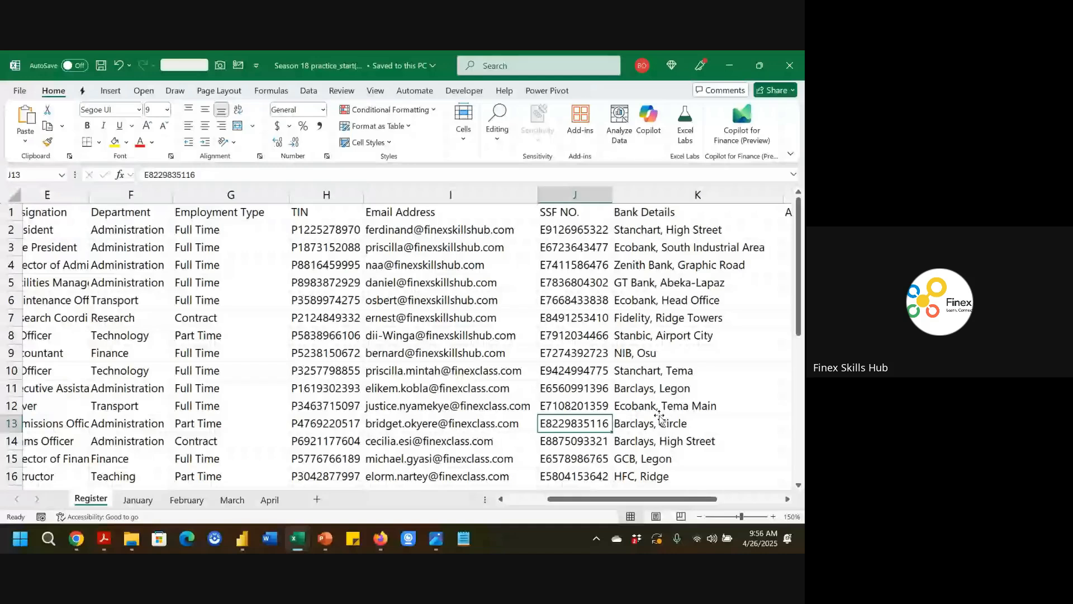
scroll(659, 418, "right", 1)
left_click(667, 194)
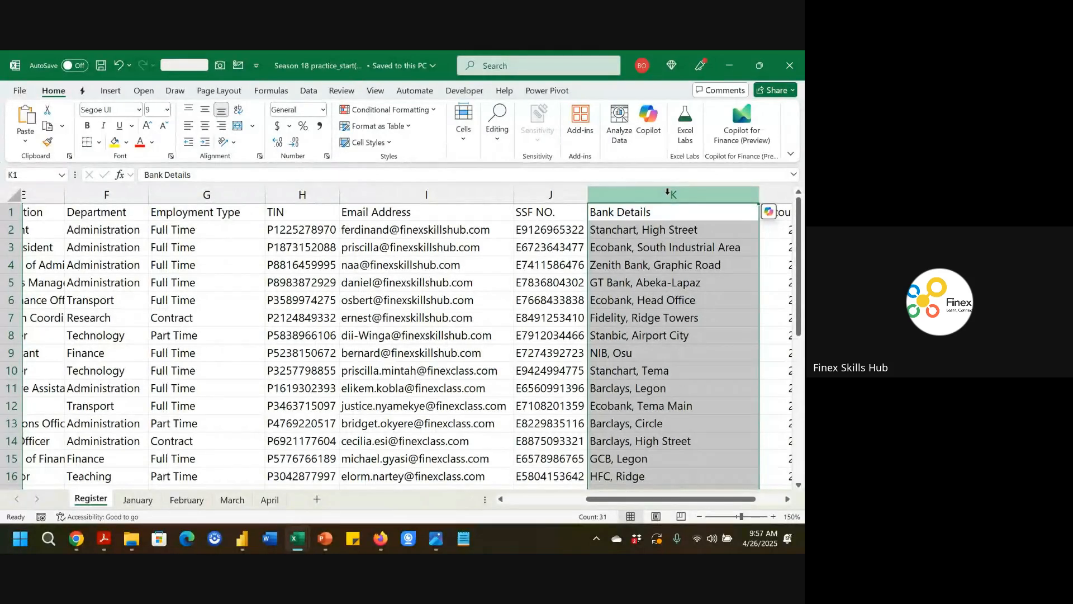
scroll(406, 284, "left", 3)
scroll(124, 255, "left", 1)
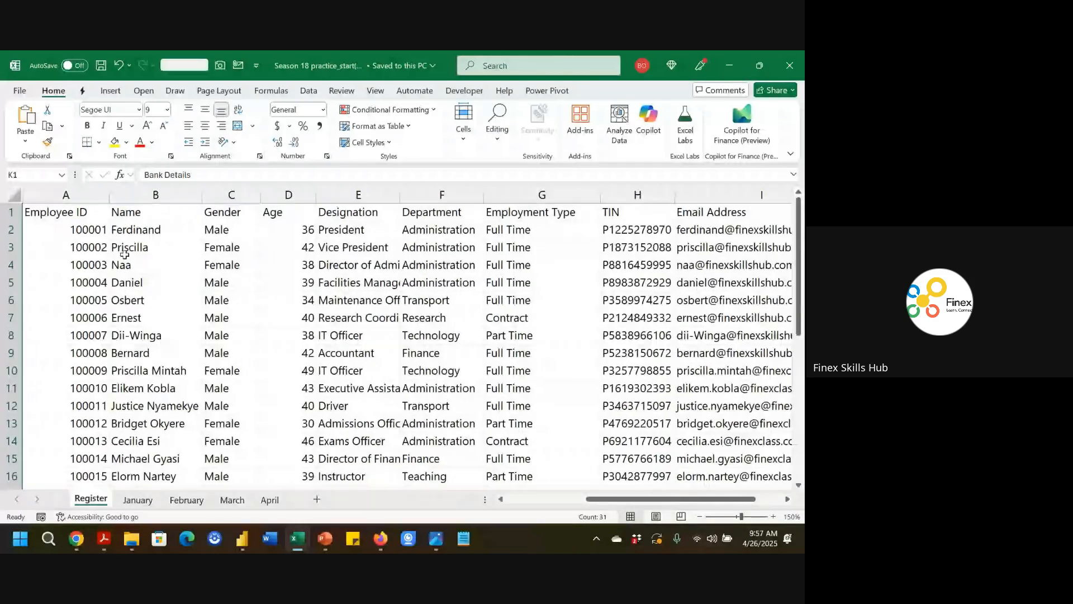
Convert the employee data range A1:L31 into a table with headers.
key("ctrl+Home")
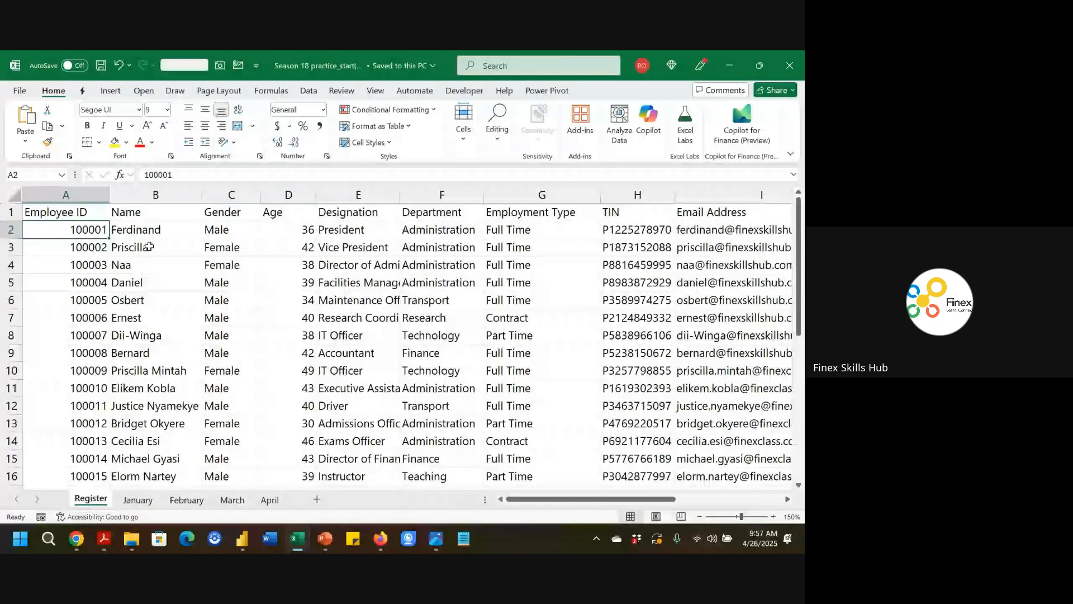
key("ctrl+shift+End")
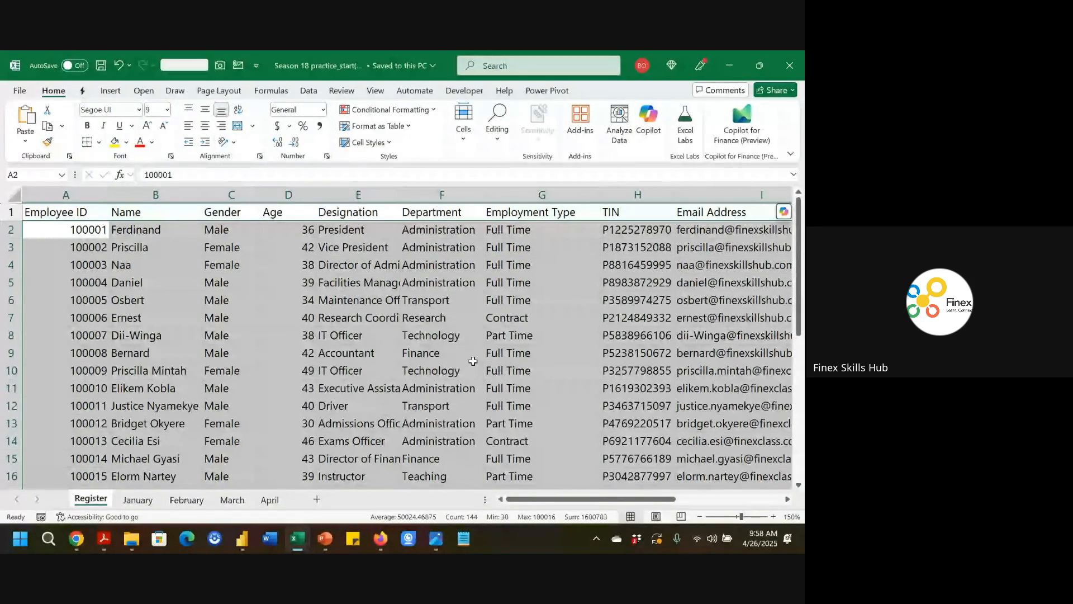
left_click(460, 358)
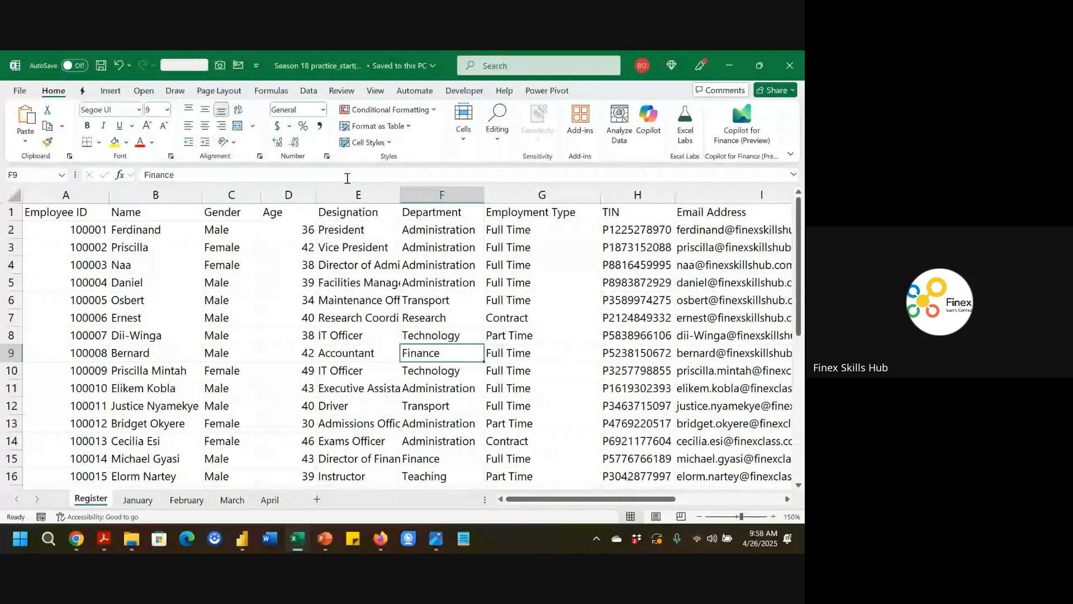
left_click(111, 92)
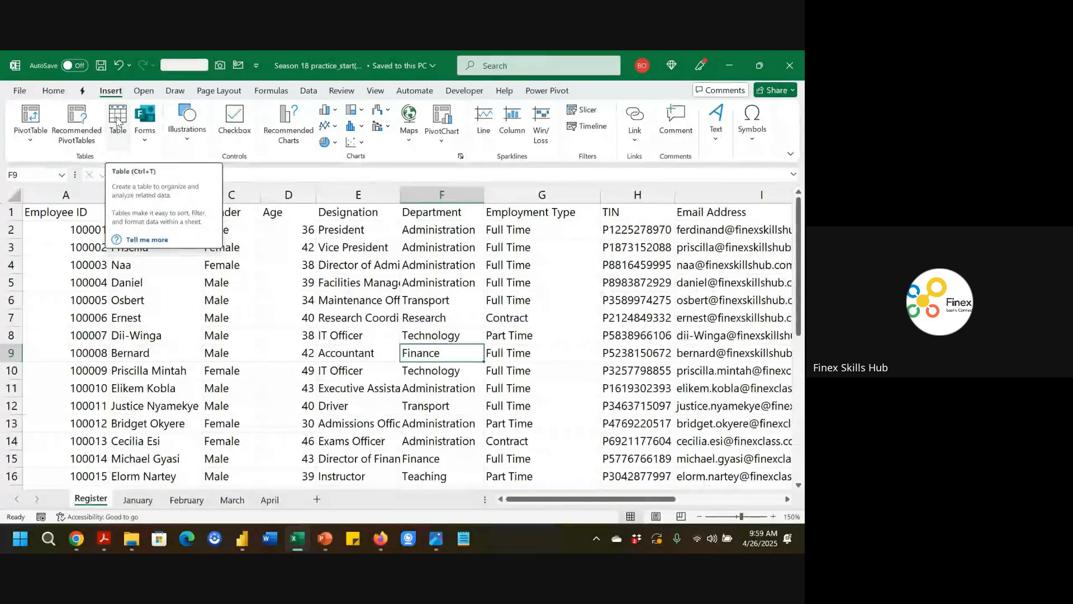
left_click(118, 122)
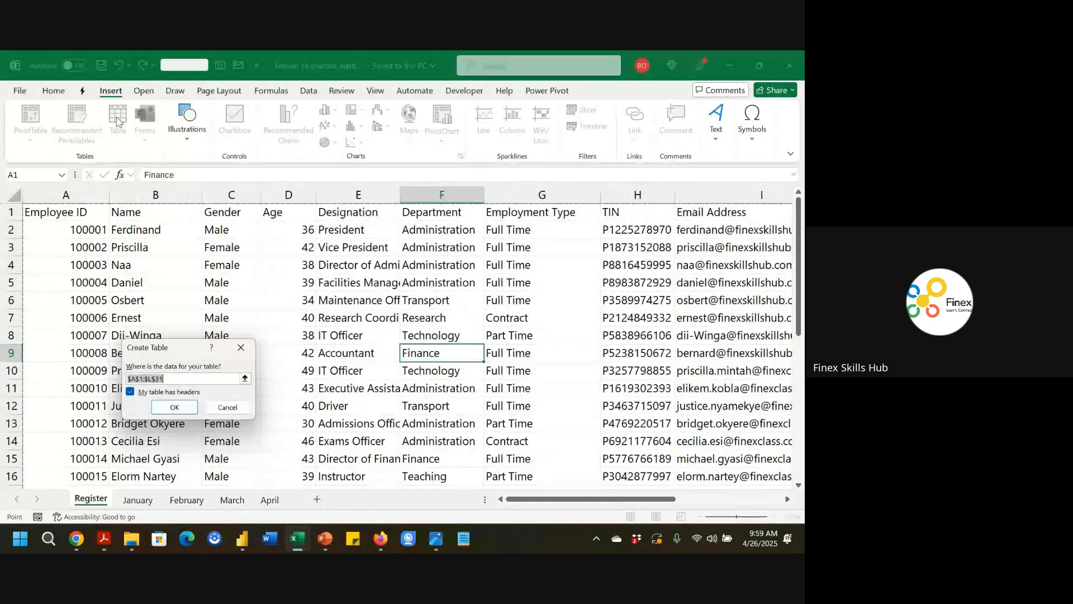
left_click(169, 407)
left_click(169, 409)
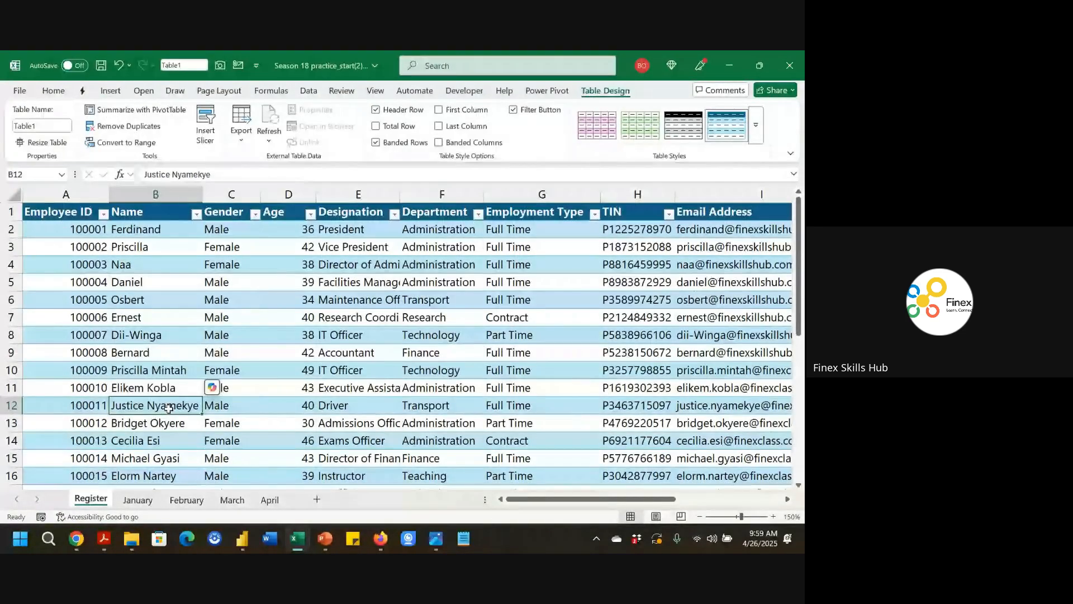
Rename the table as Register.
left_click(410, 402)
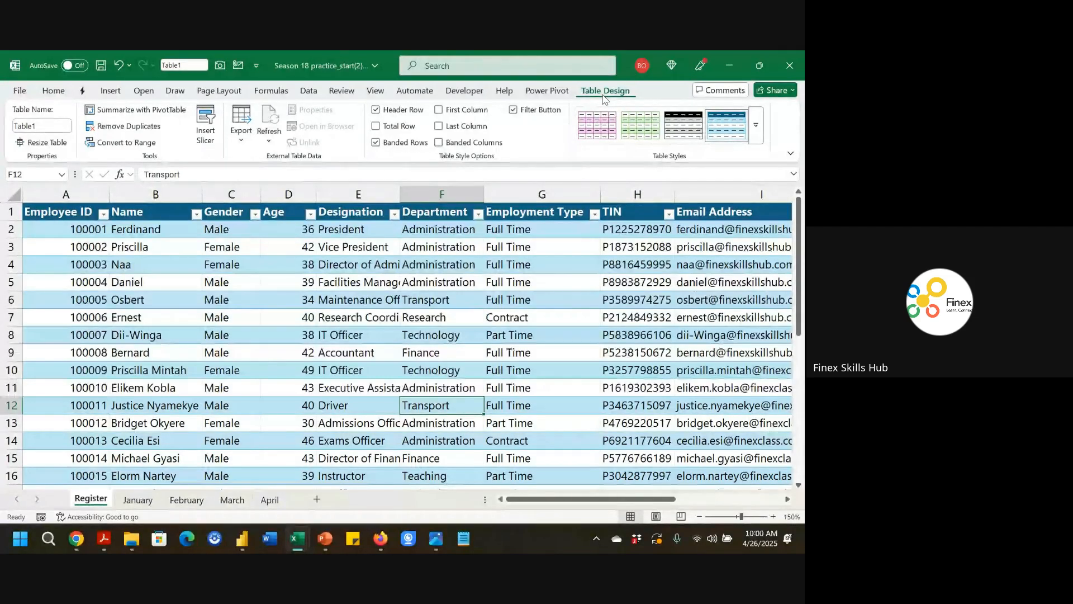
left_click(43, 126)
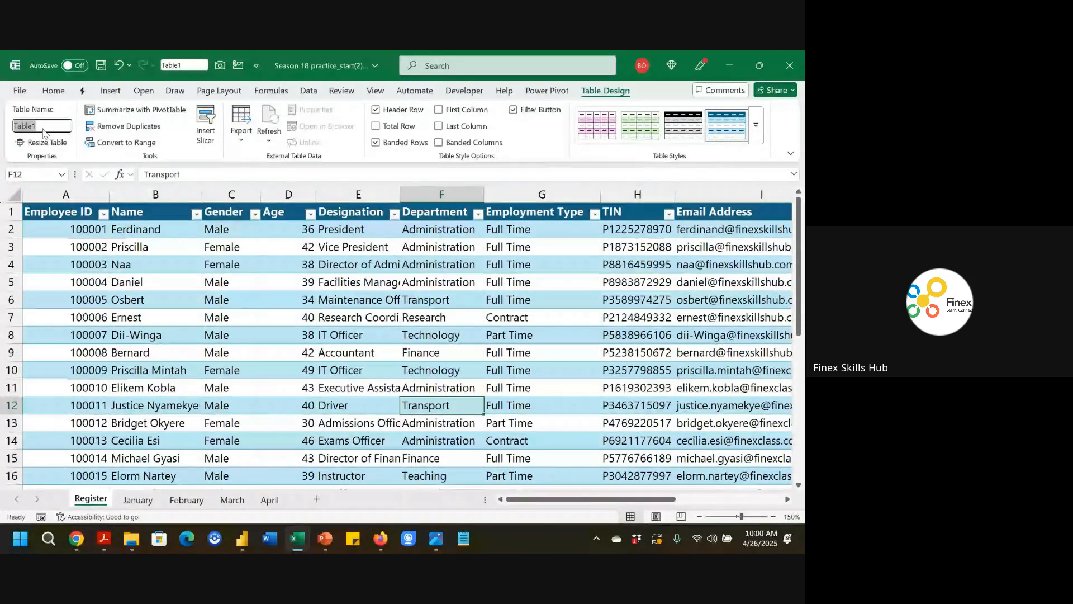
type("Register")
key("Return")
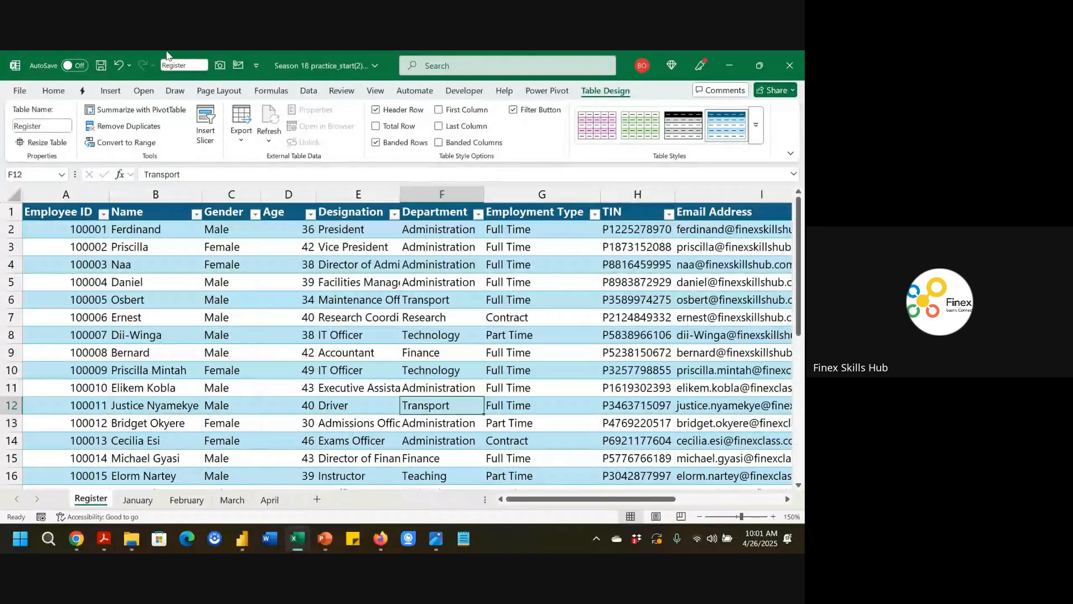
left_click(41, 124)
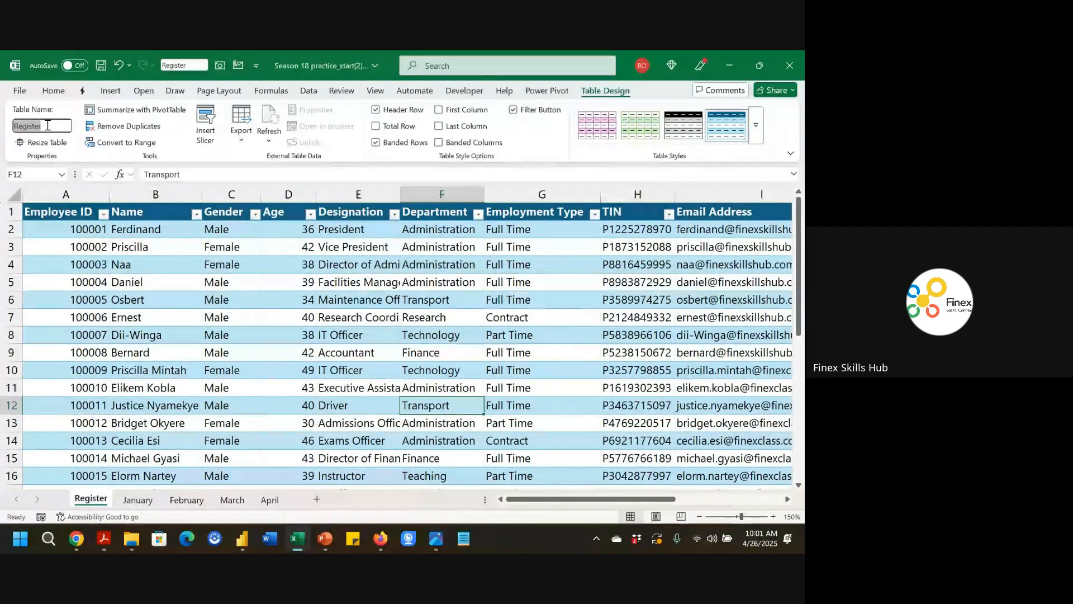
left_click(171, 316)
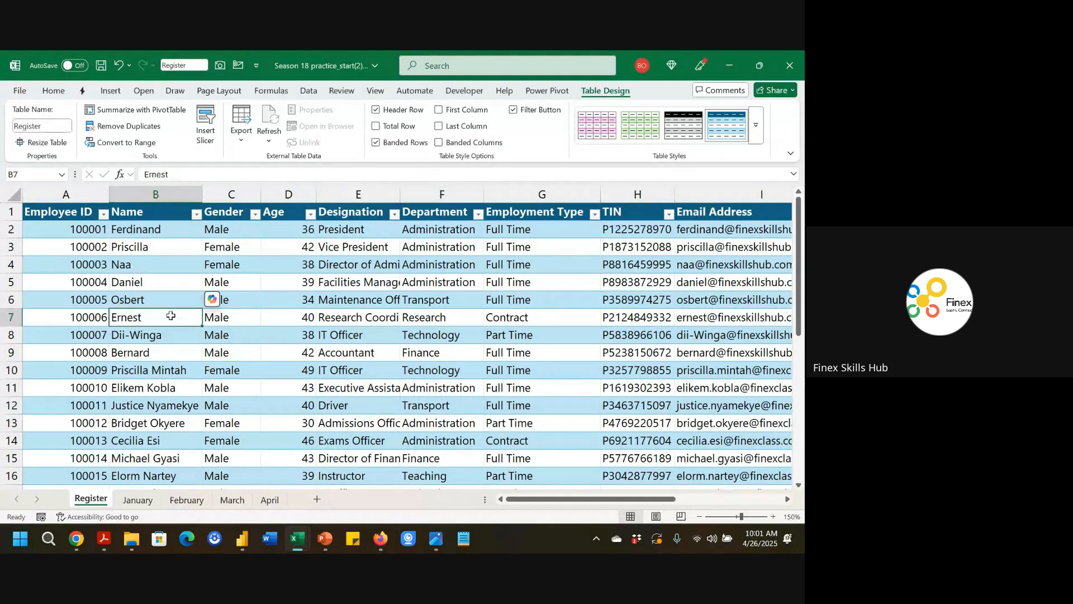
key("Right")
key("Right")
key("Right")
key("Right")
key("Right")
key("Right")
key("Right")
key("Right")
key("Right")
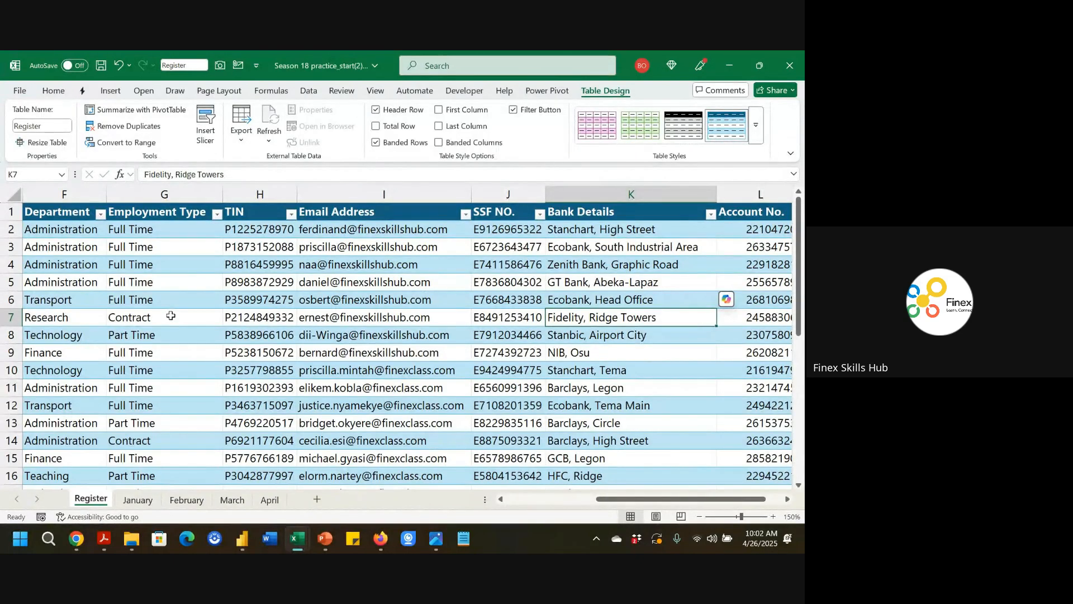
key("Right")
key("Right")
key("Right")
key("Right")
key("Right")
key("Right")
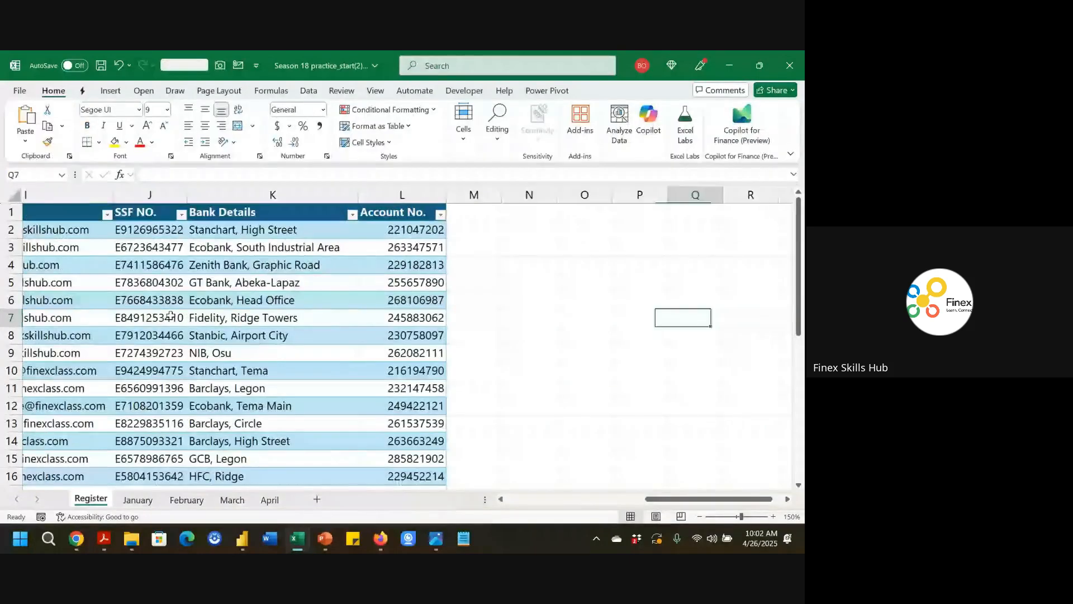
Start a formula in cell P3 referencing the Register table through autocomplete, then cancel it.
left_click(545, 232)
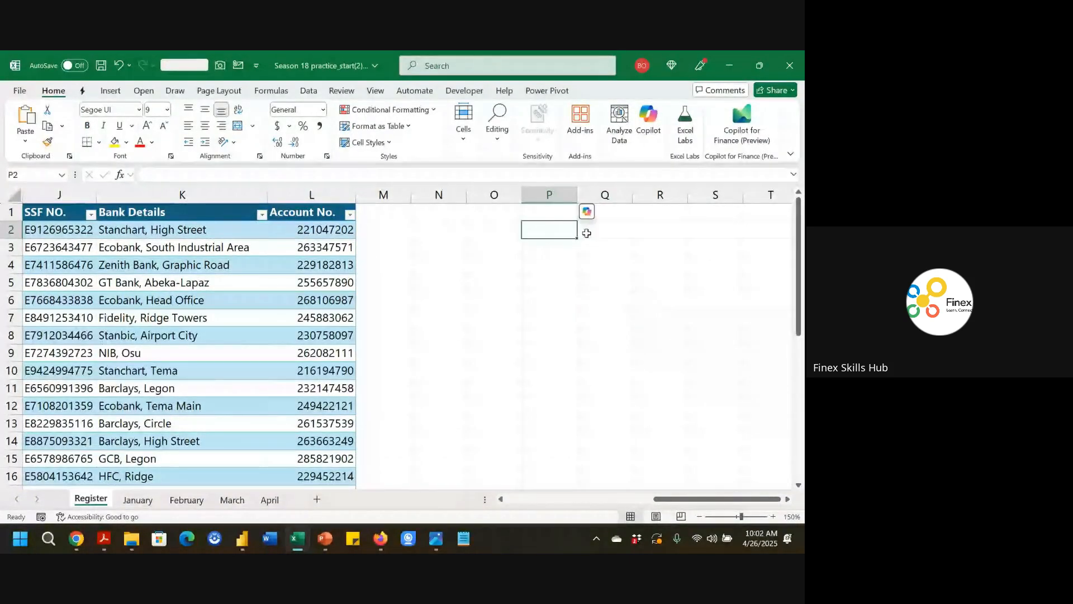
left_click(599, 233)
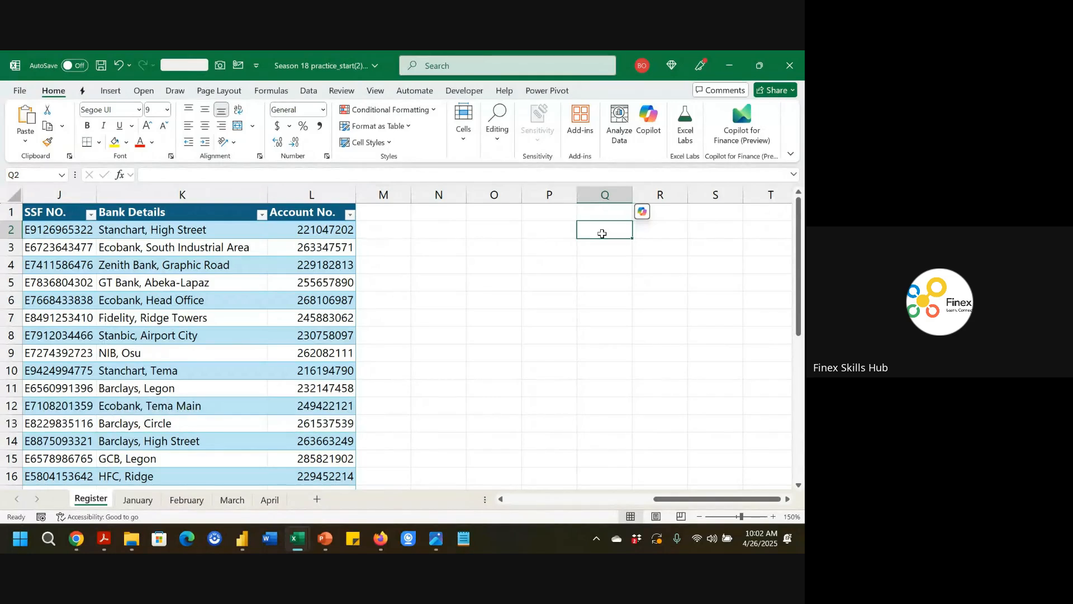
key("Down")
key("Left")
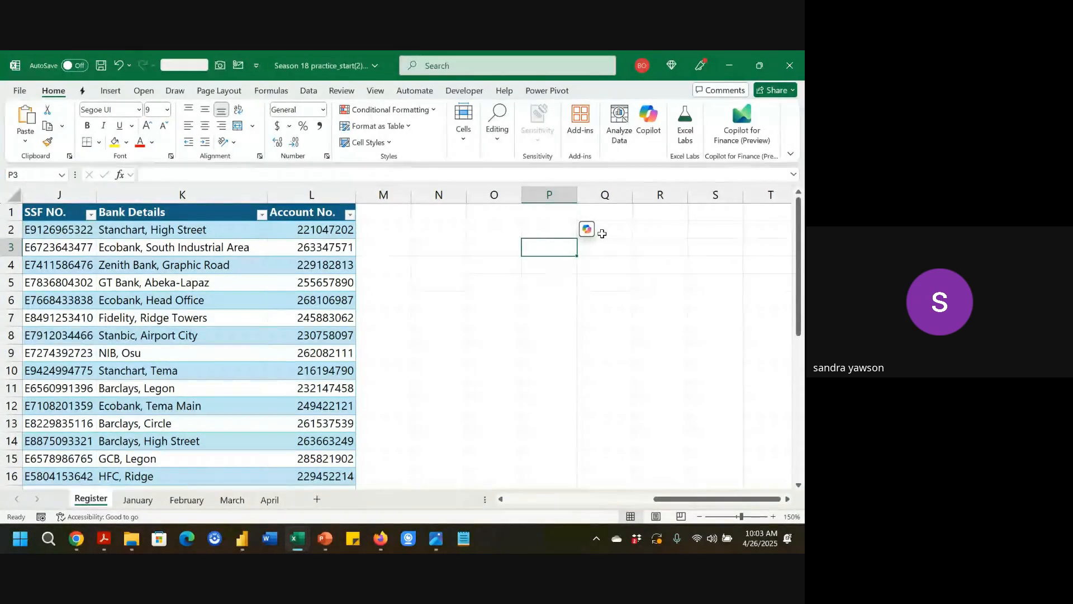
scroll(602, 233, "left", 5)
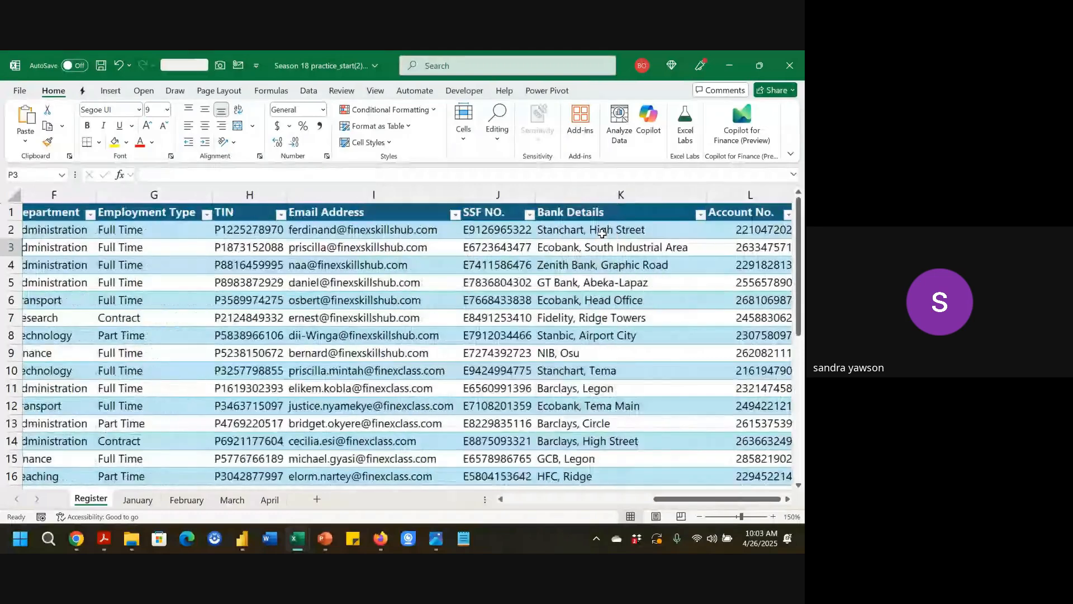
scroll(602, 233, "left", 2)
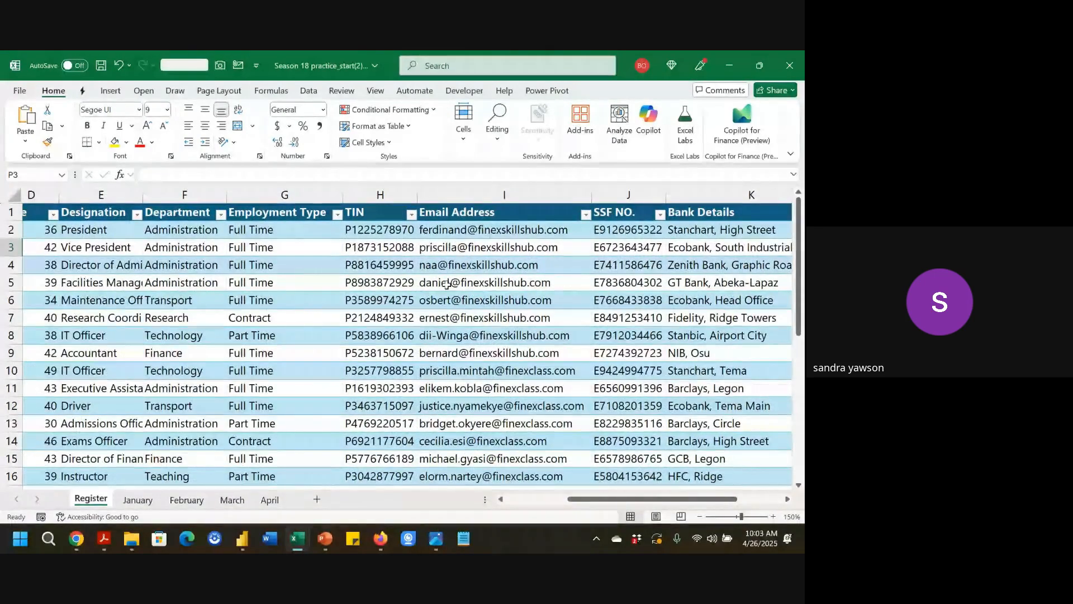
scroll(447, 284, "left", 3)
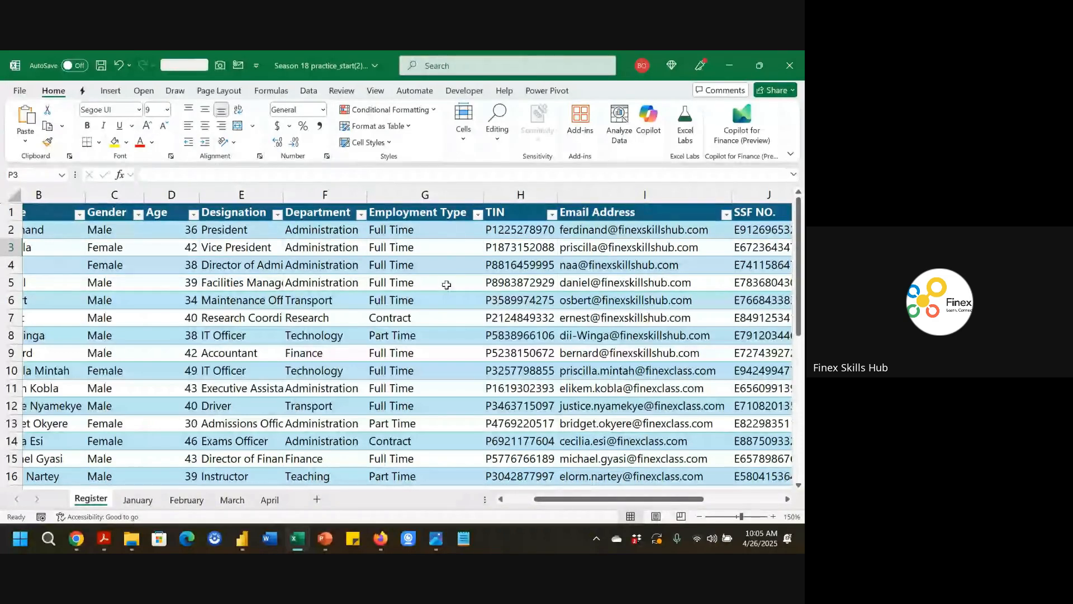
scroll(447, 285, "right", 5)
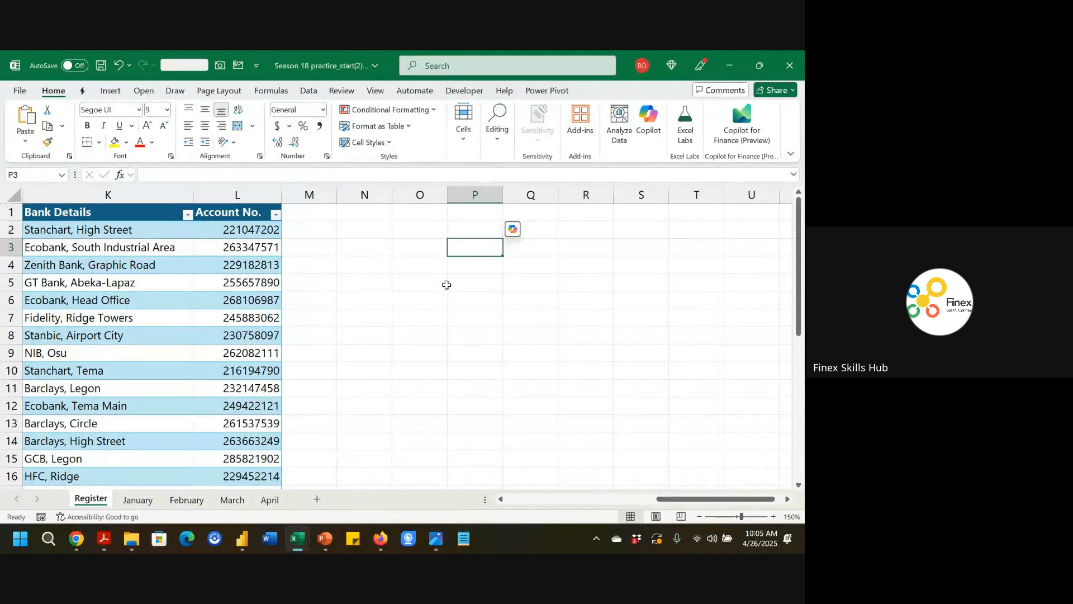
type("=")
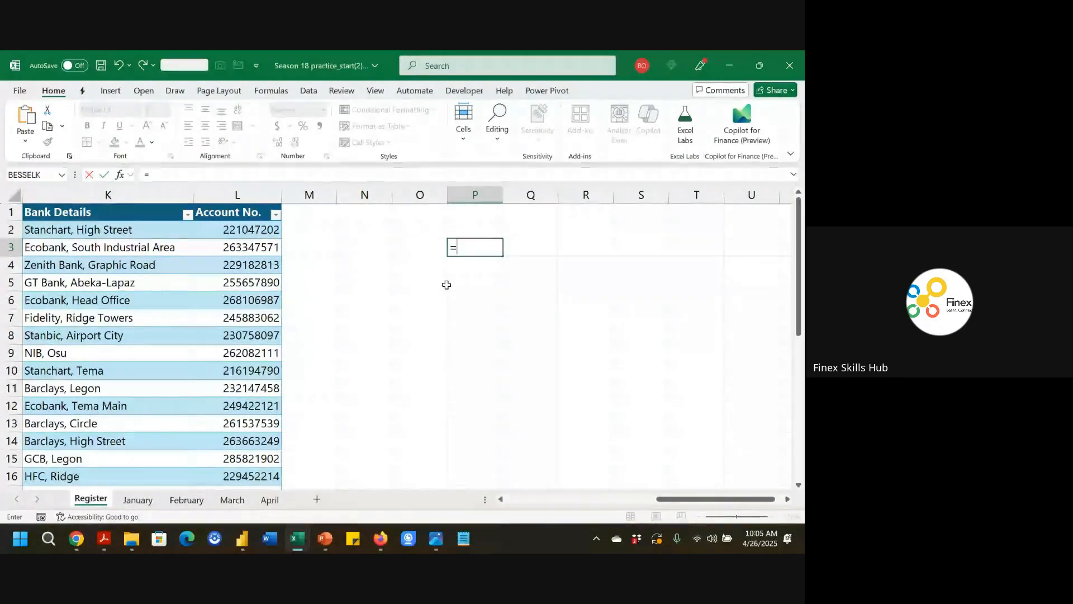
type("reg")
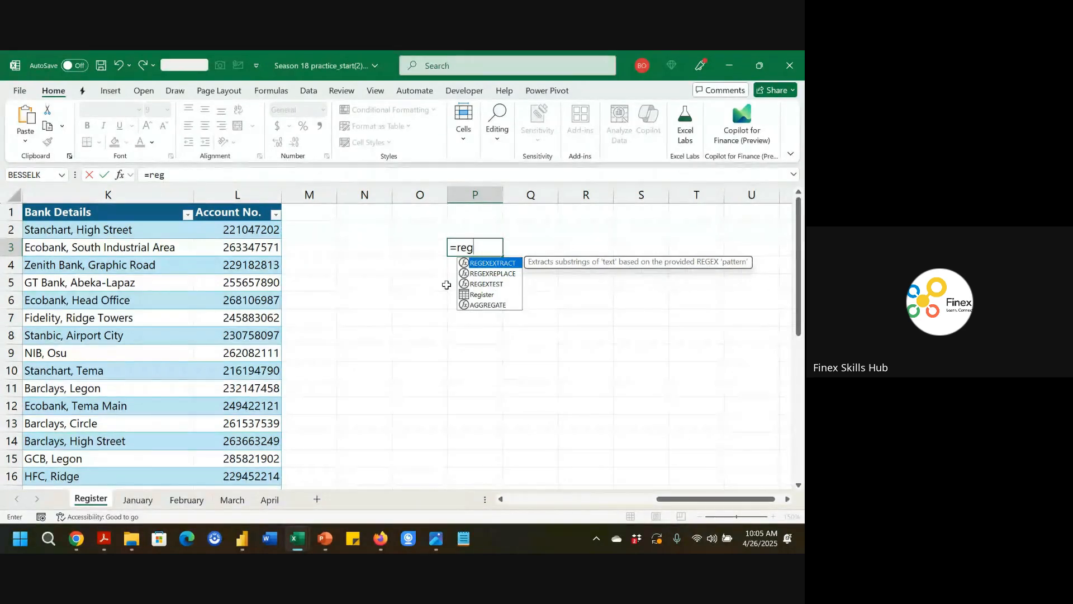
key("Down")
key("Down")
key("Down")
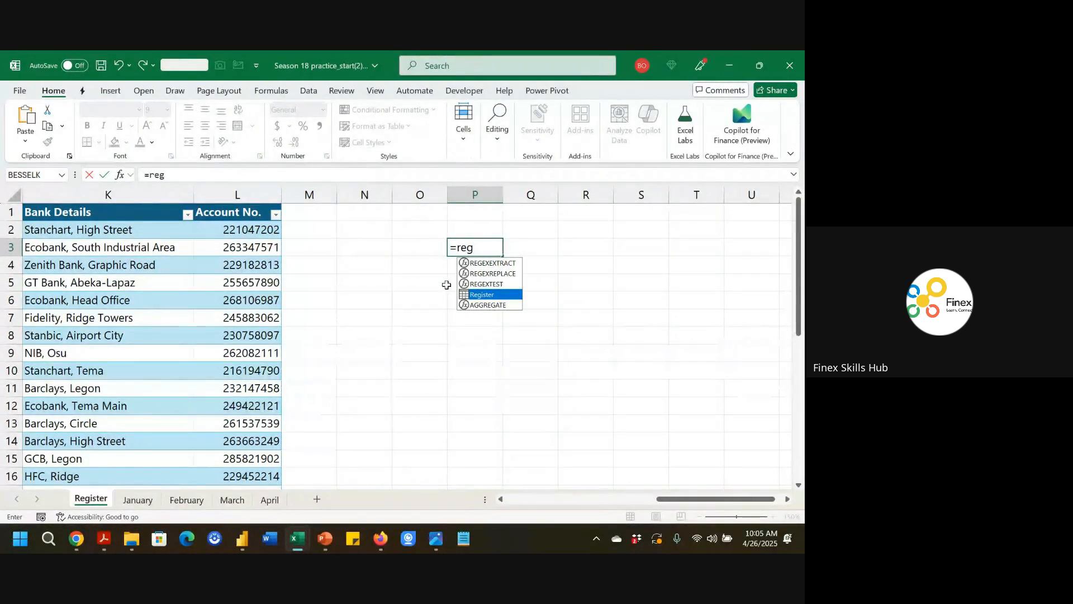
type("is")
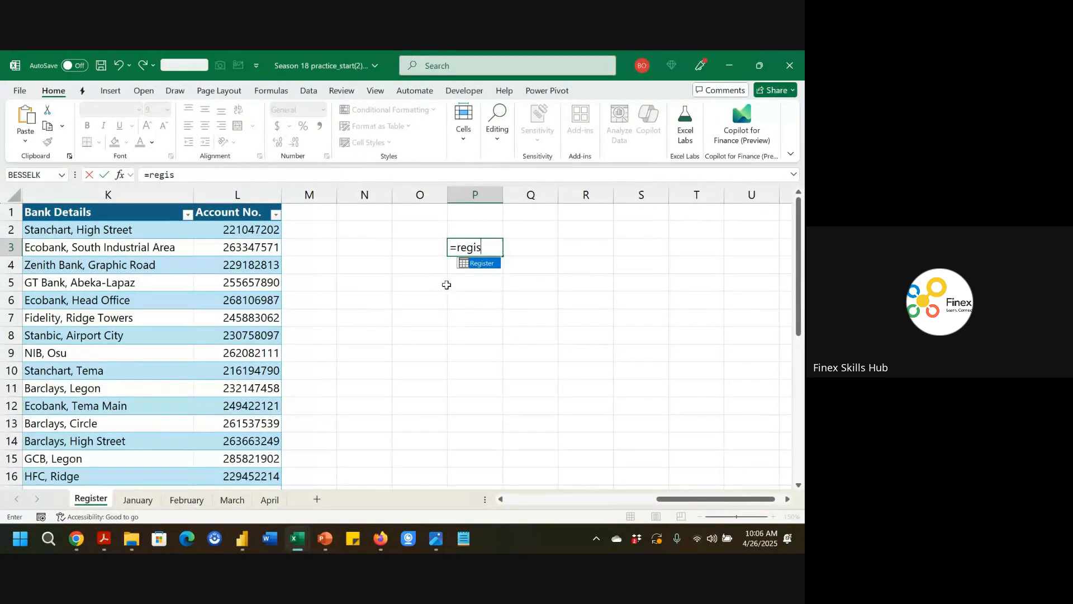
key("Tab")
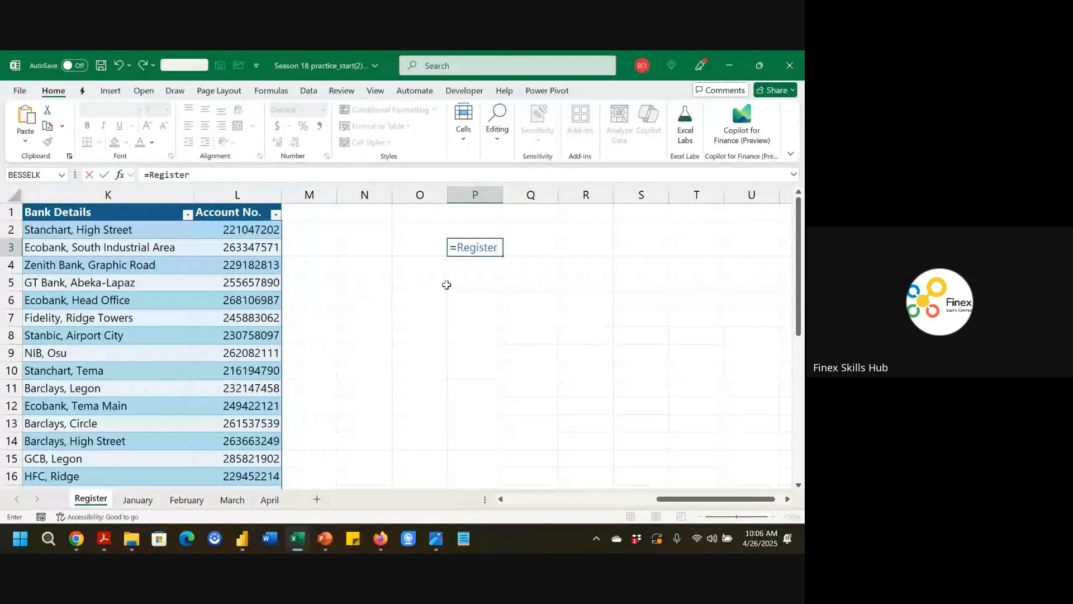
key("Escape")
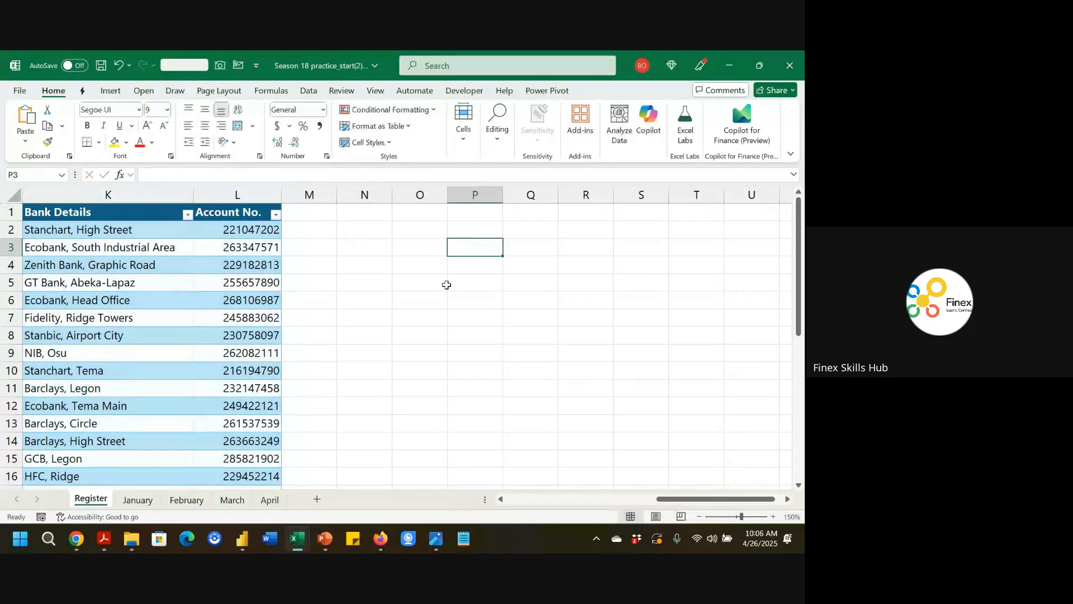
Check the table's name in the table design properties.
left_click(279, 265)
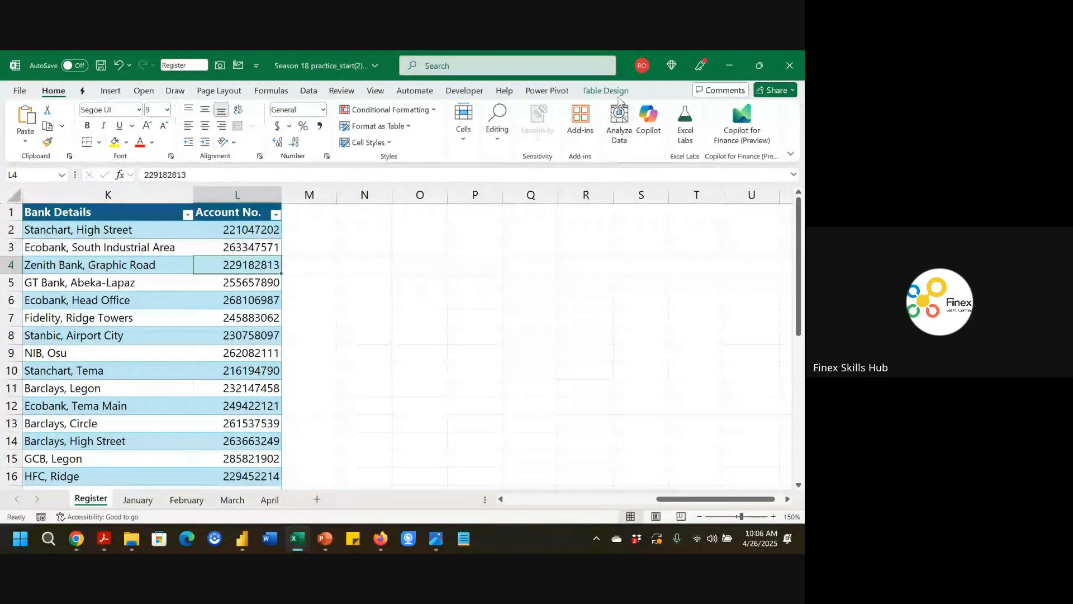
left_click(615, 92)
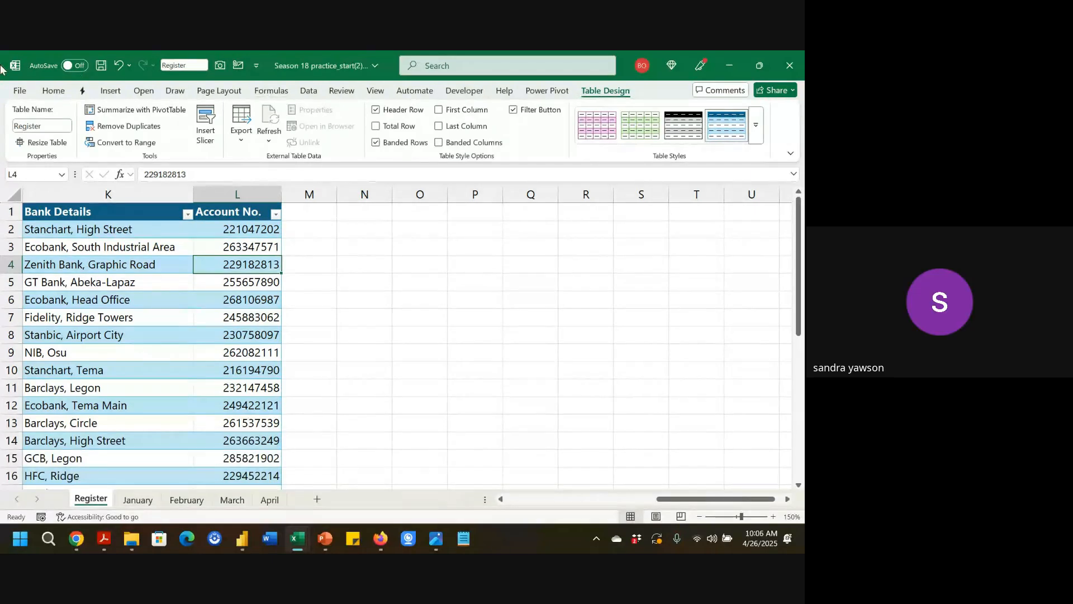
left_click(44, 127)
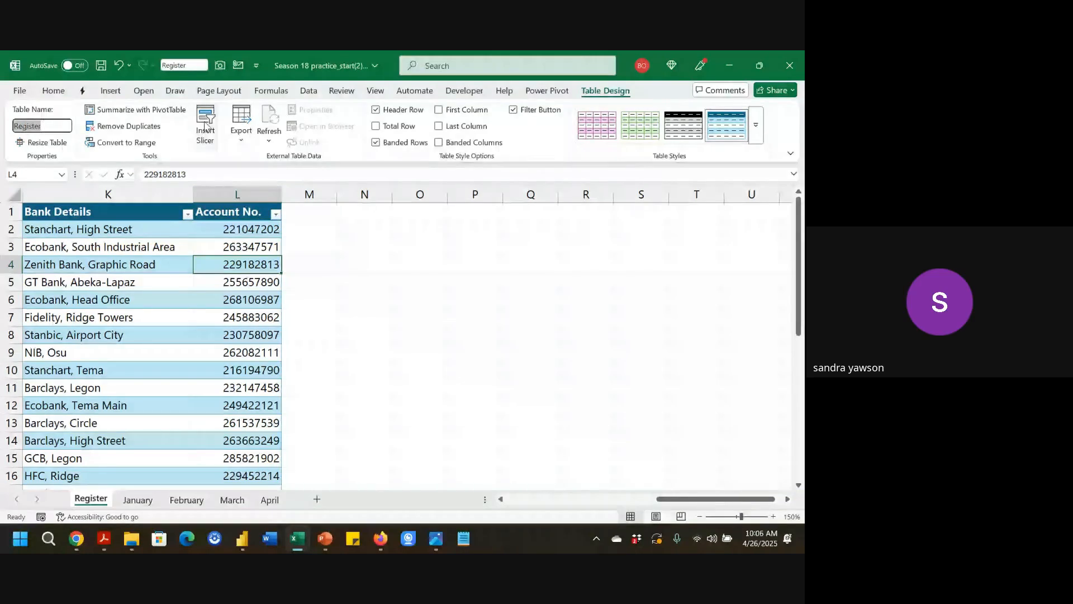
left_click(614, 91)
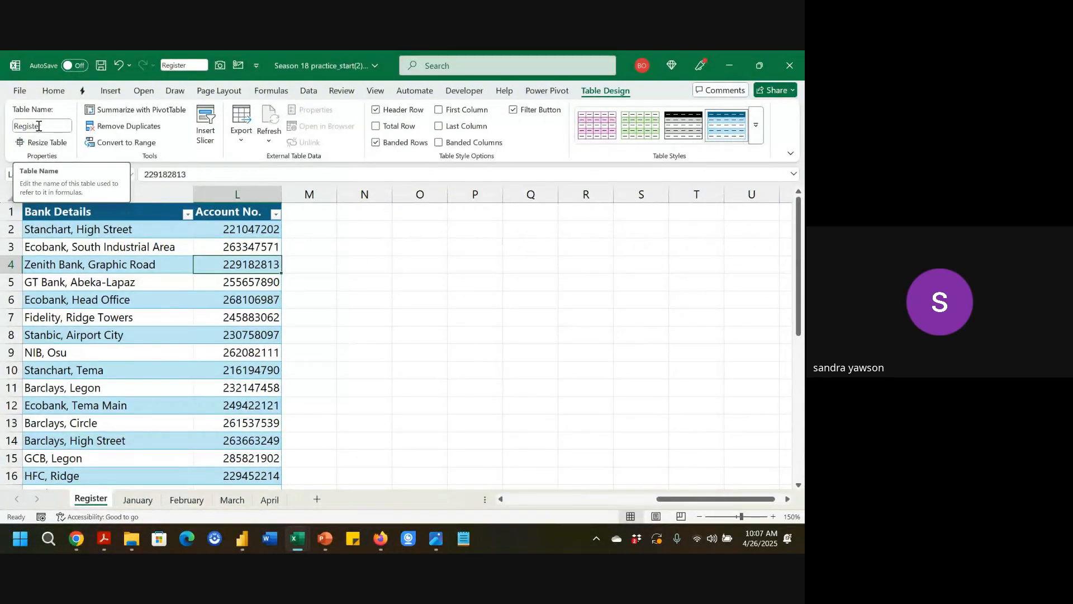
Build the formula =Register[Age] in P3, picking the Register table and its Age column from autocomplete.
left_click(448, 251)
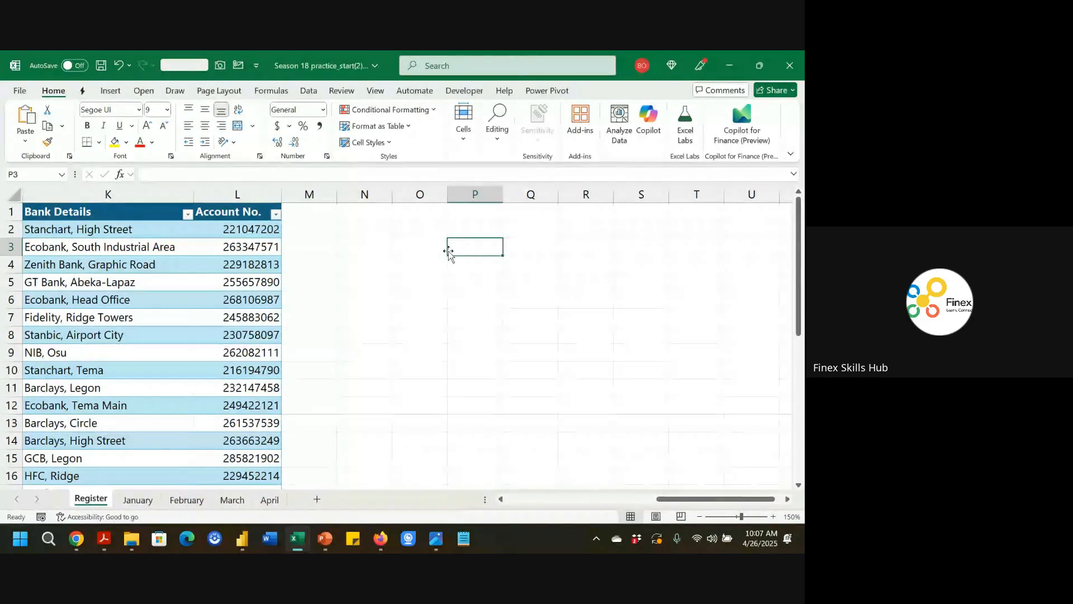
type("=")
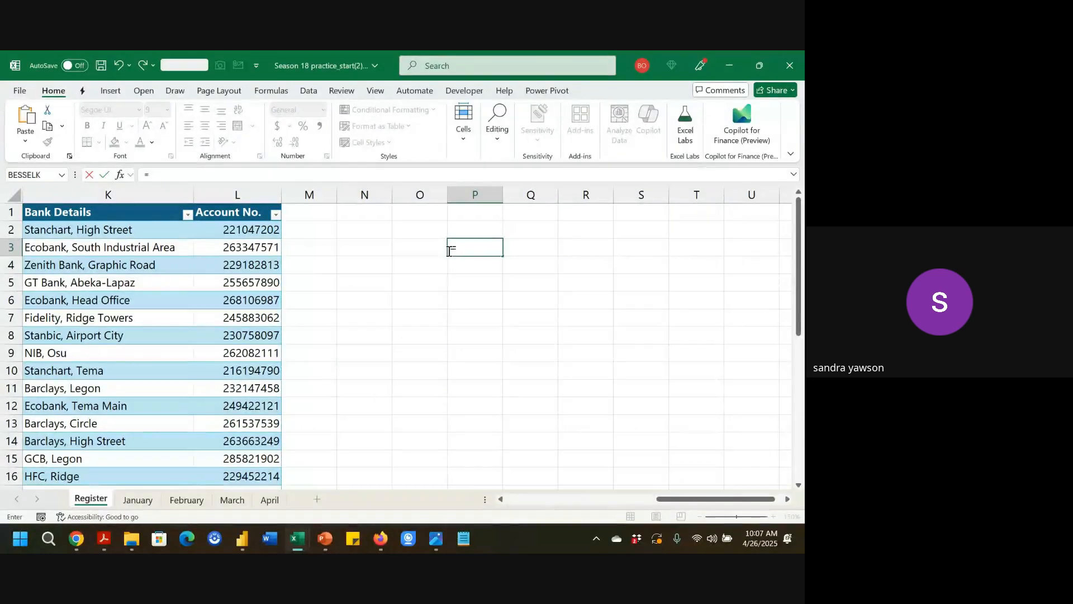
key("Escape")
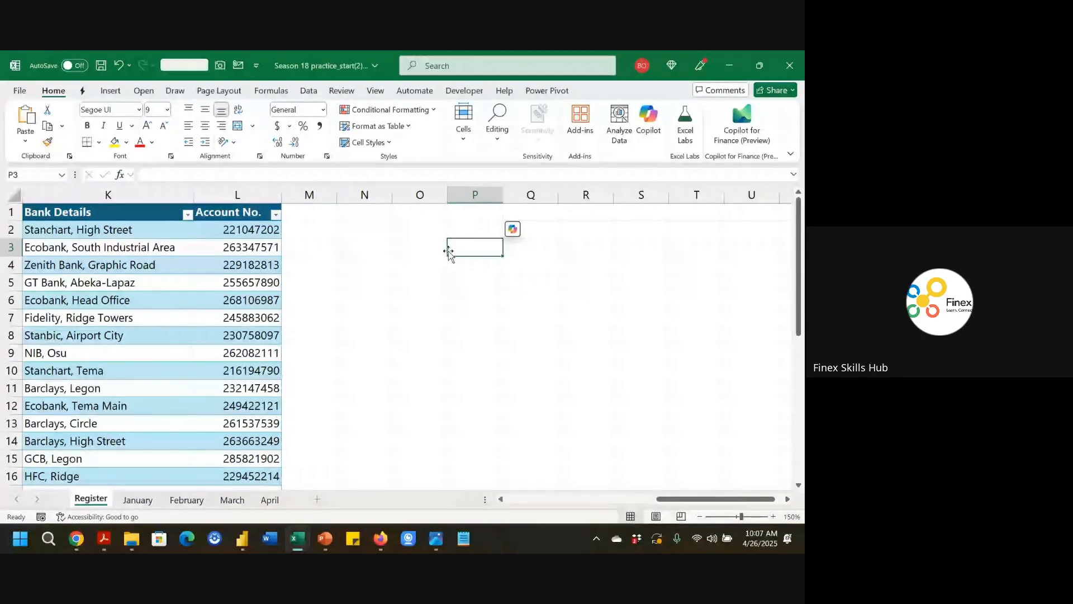
type("=reg")
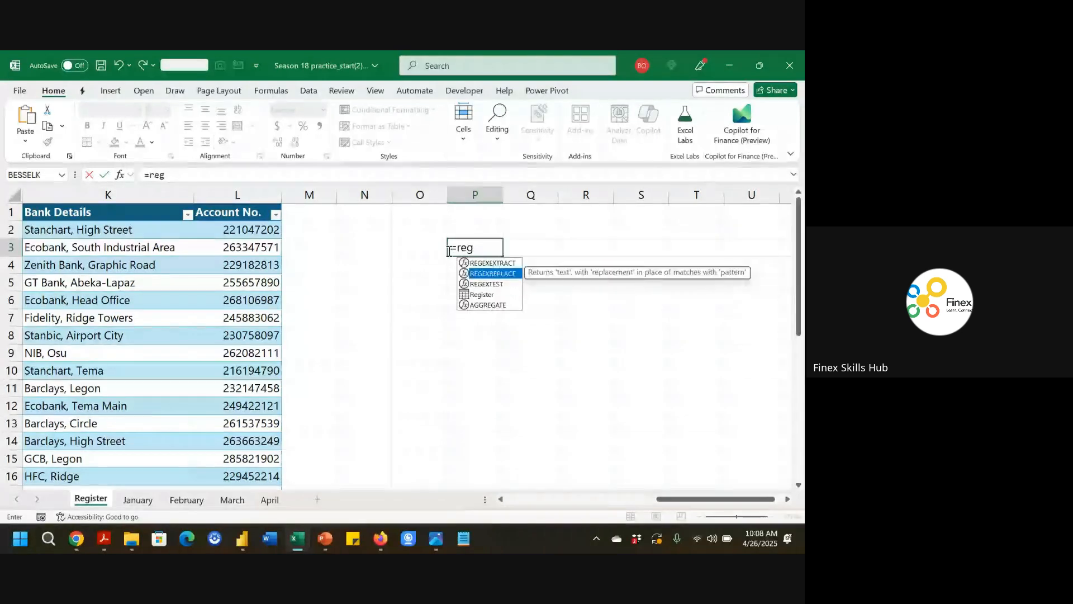
key("Down")
key("Down")
key("Down")
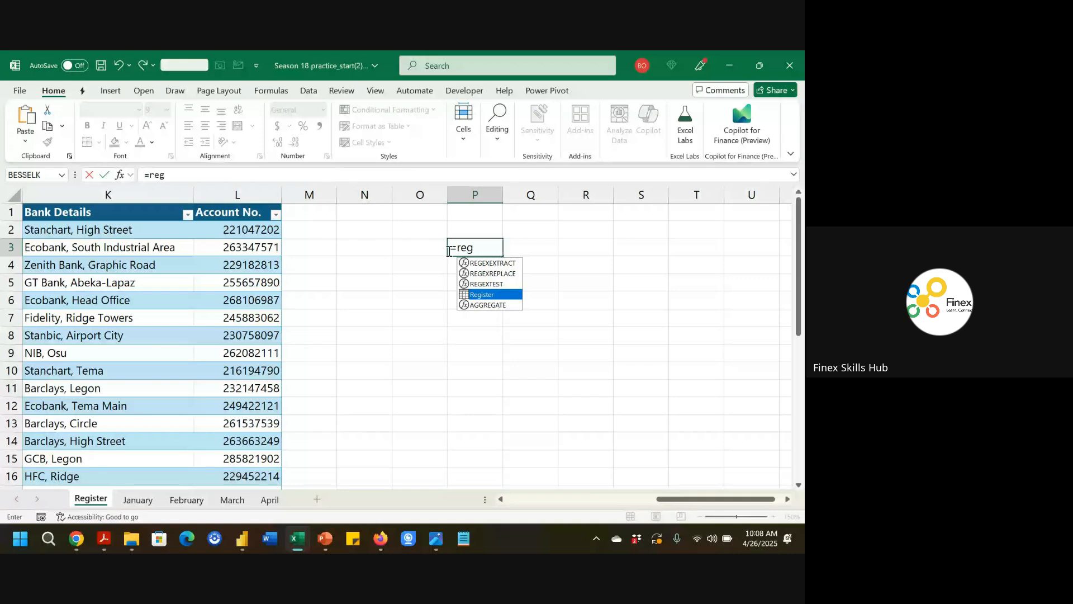
key("Tab")
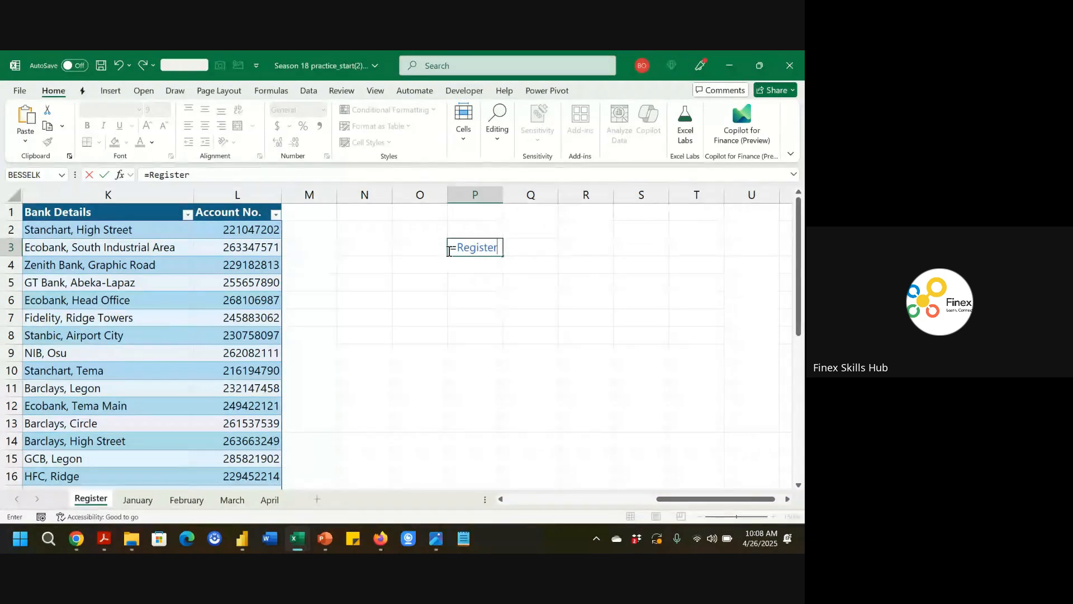
type("[")
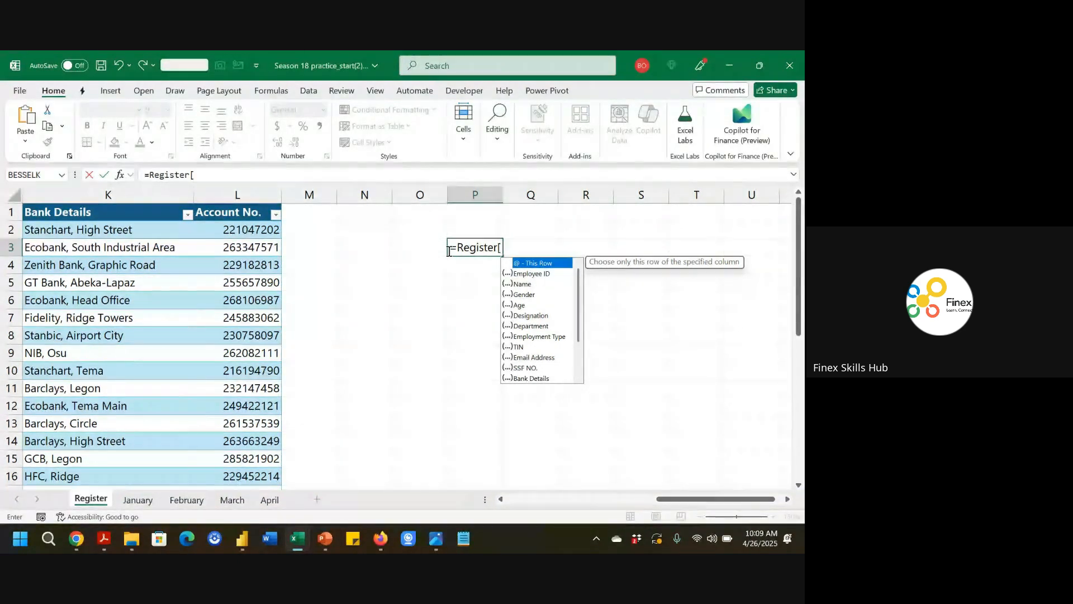
key("Down")
key("Down")
key("Down")
key("Down")
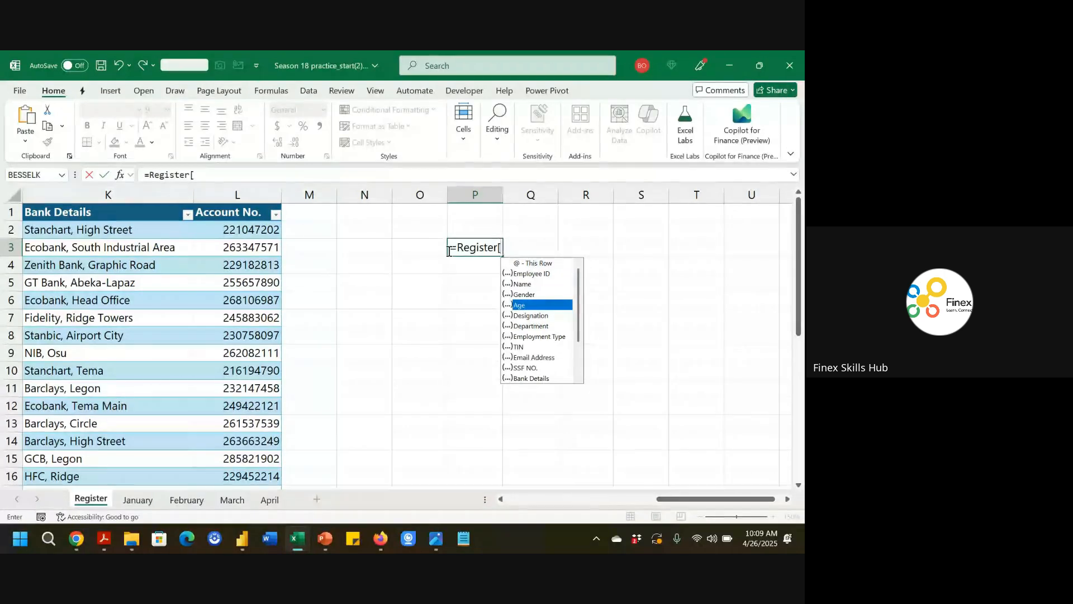
key("Tab")
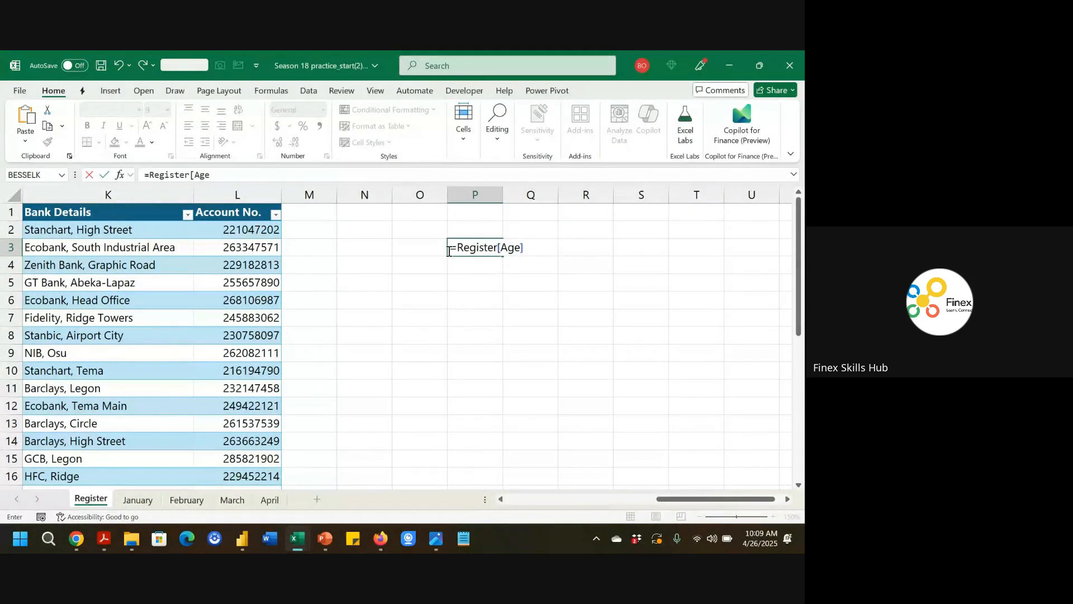
type("]")
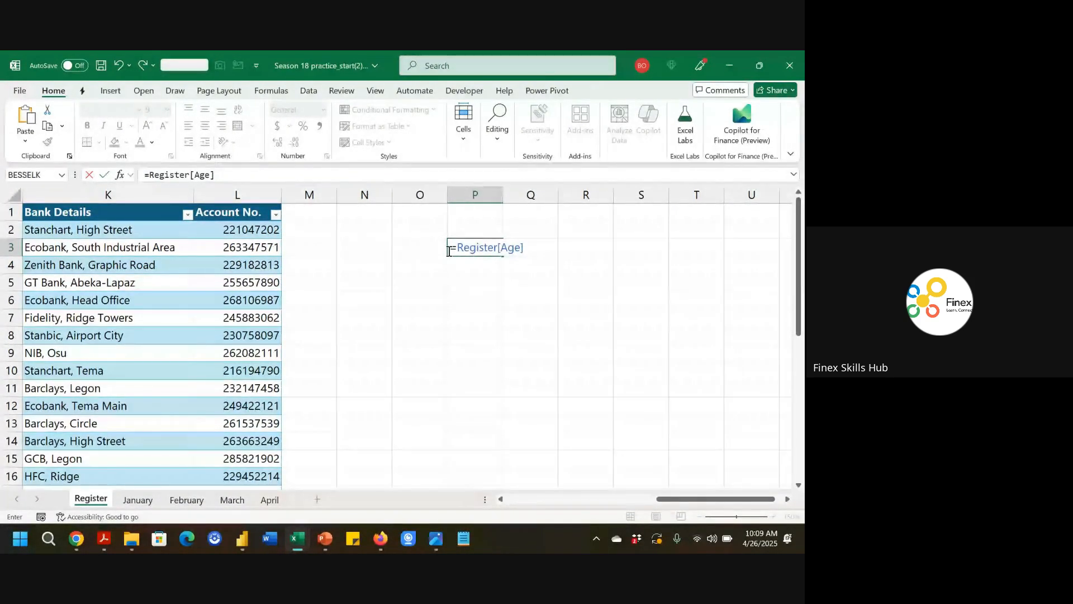
Scroll through the table's columns while the formula is still being edited.
scroll(504, 348, "left", 10)
scroll(505, 349, "down", 1)
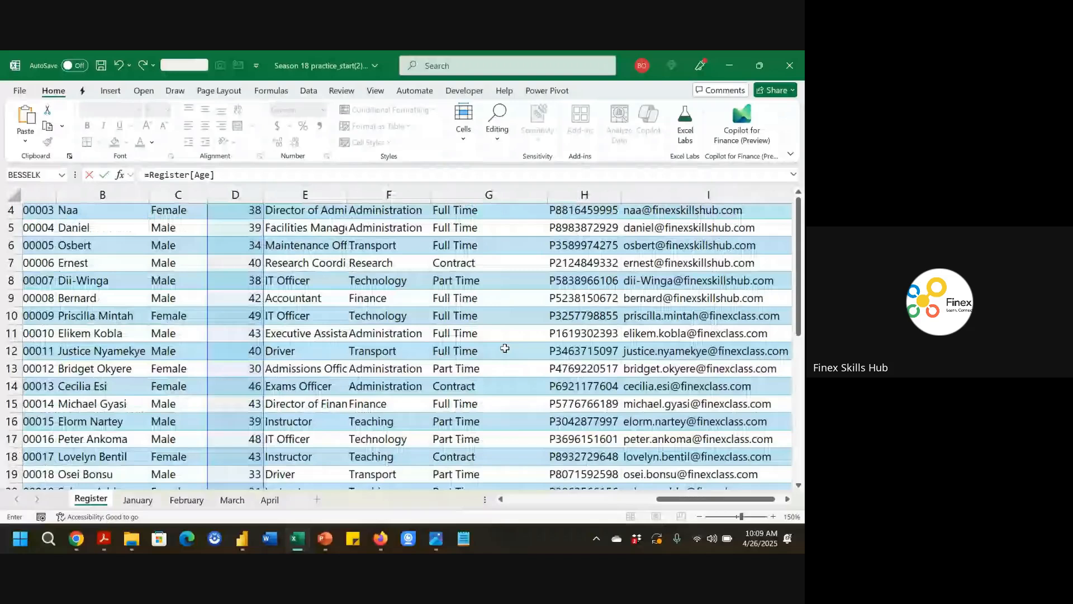
scroll(505, 348, "left", 2)
scroll(275, 381, "up", 2)
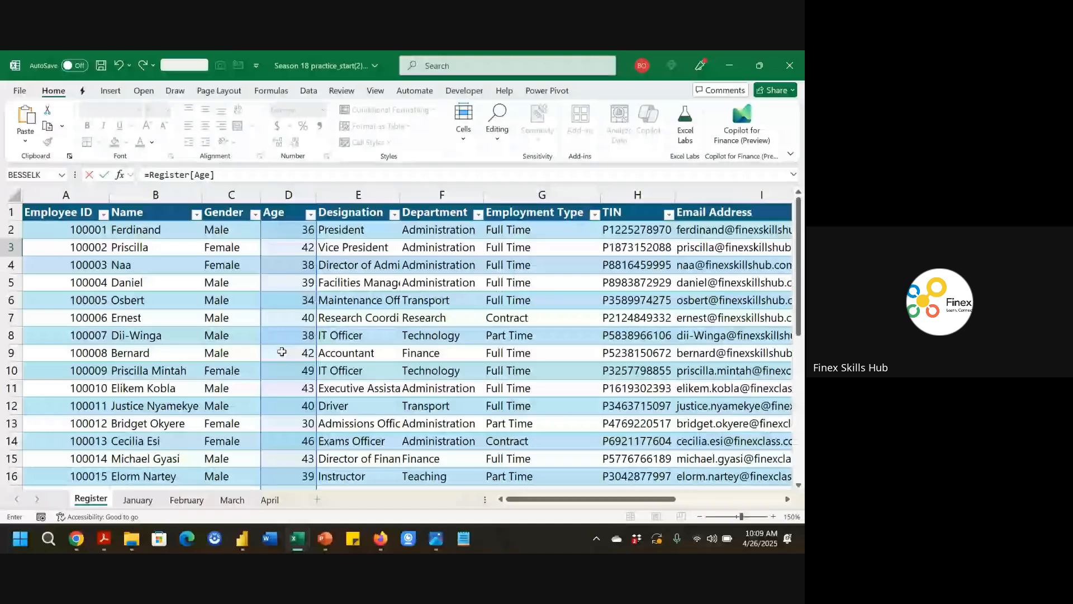
scroll(438, 328, "right", 7)
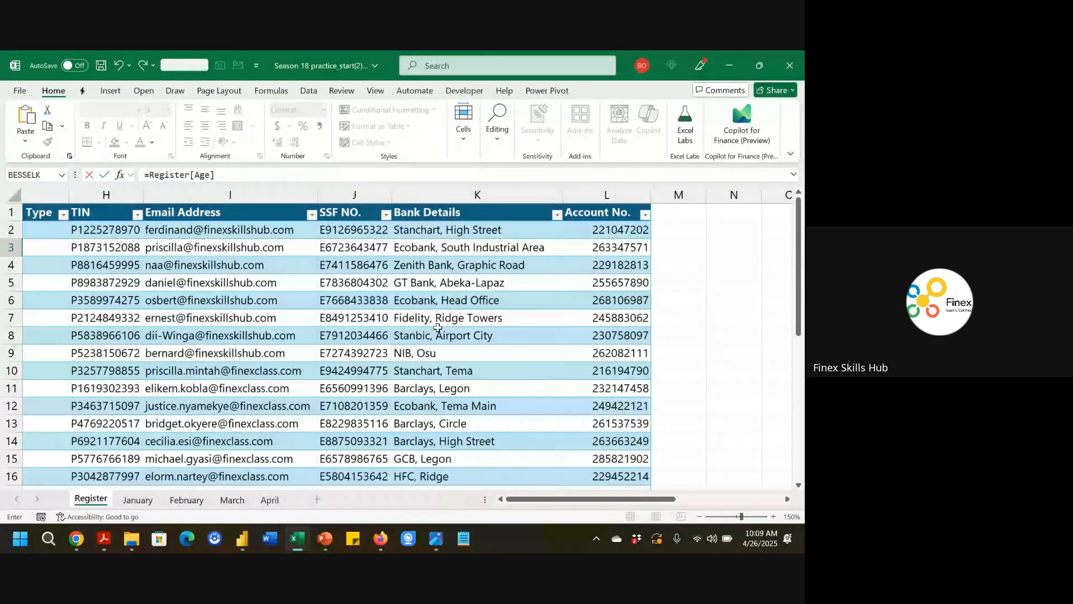
scroll(438, 327, "right", 2)
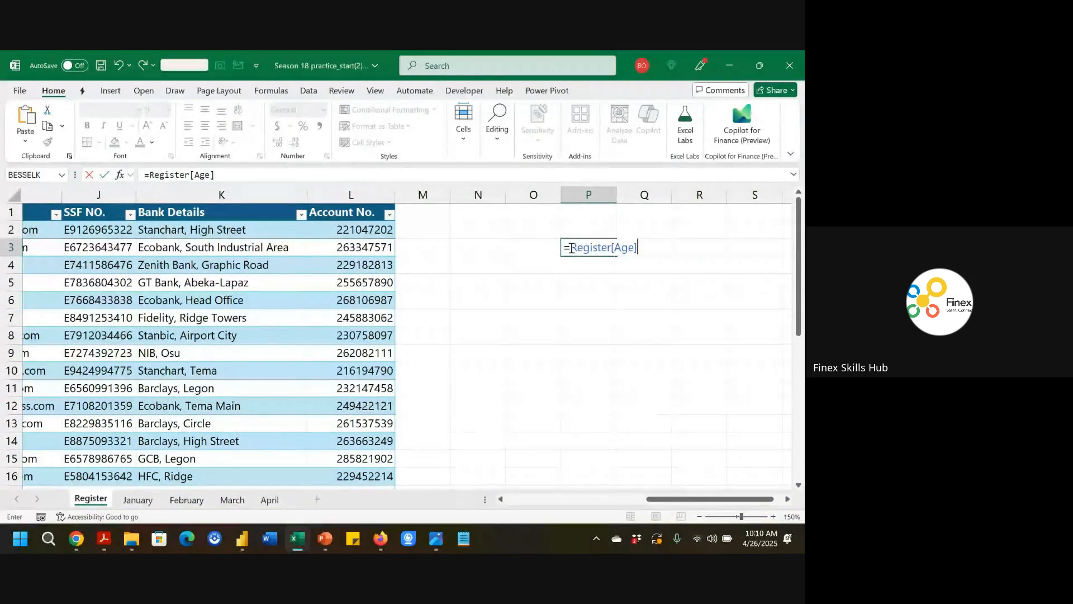
Preview the values of the Register[Age] reference, then cancel the formula.
left_click_drag(571, 247, 661, 252)
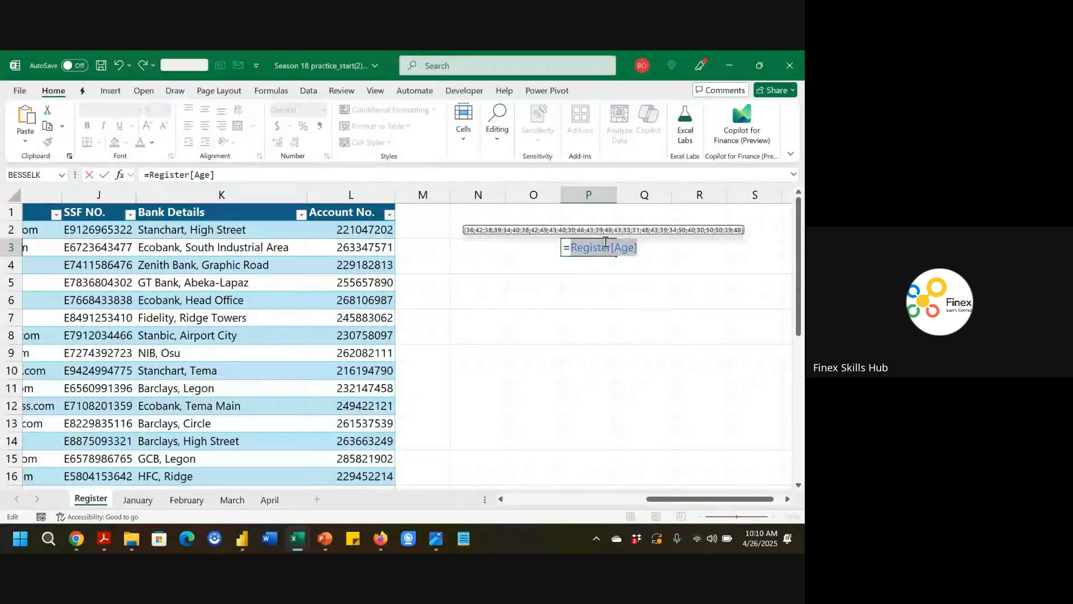
left_click(569, 247)
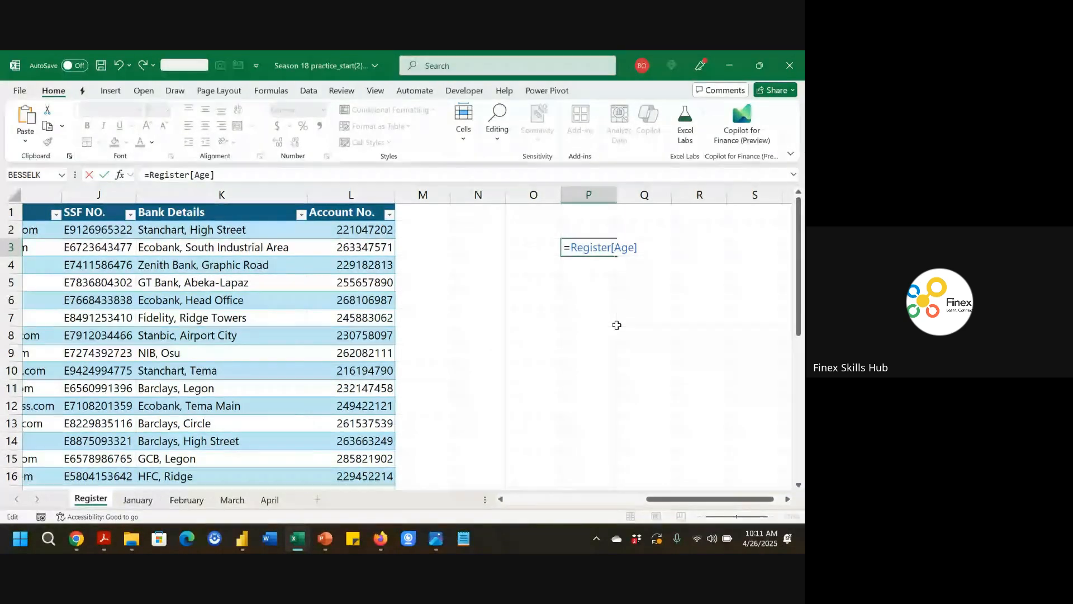
key("Escape")
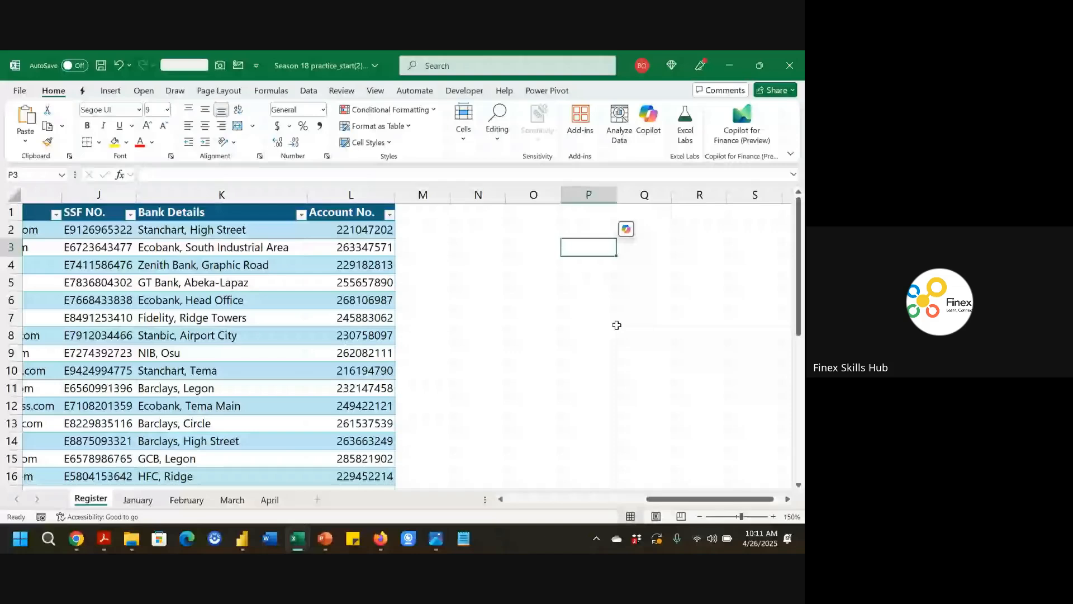
type("=")
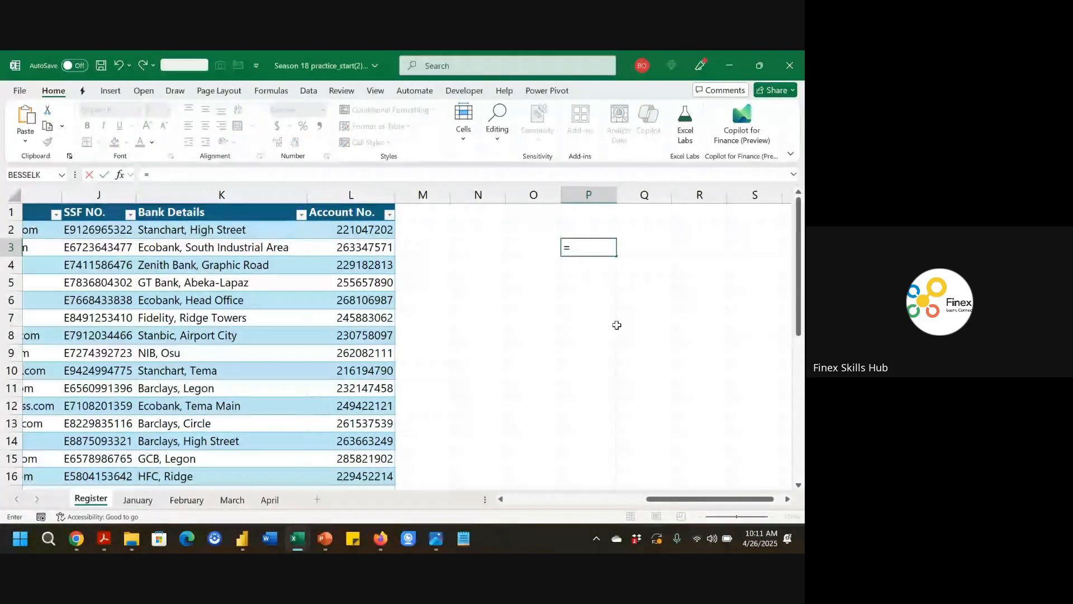
type("av")
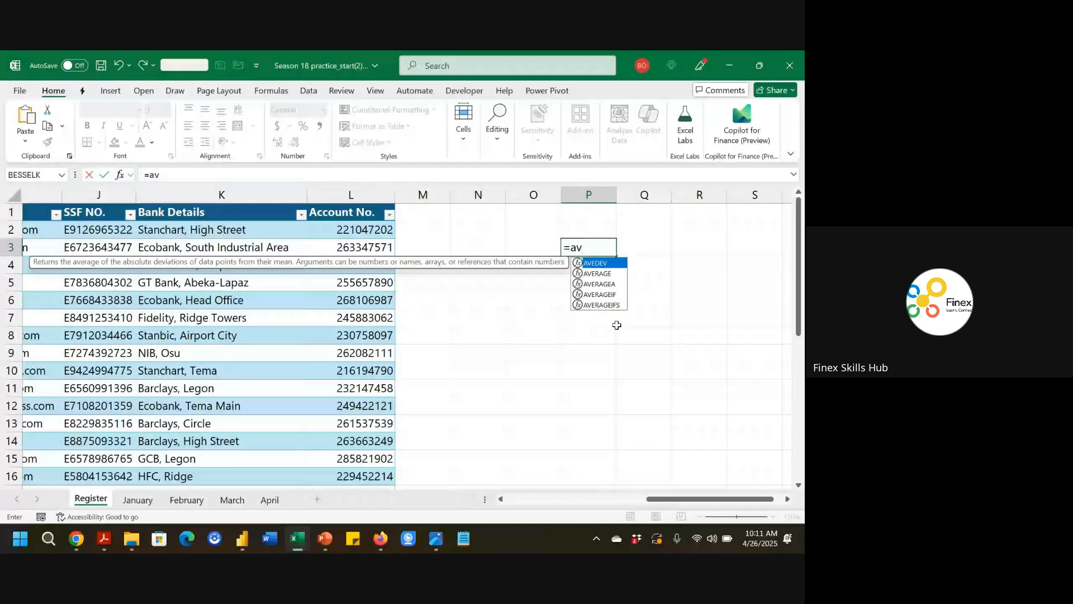
type("er")
key("Tab")
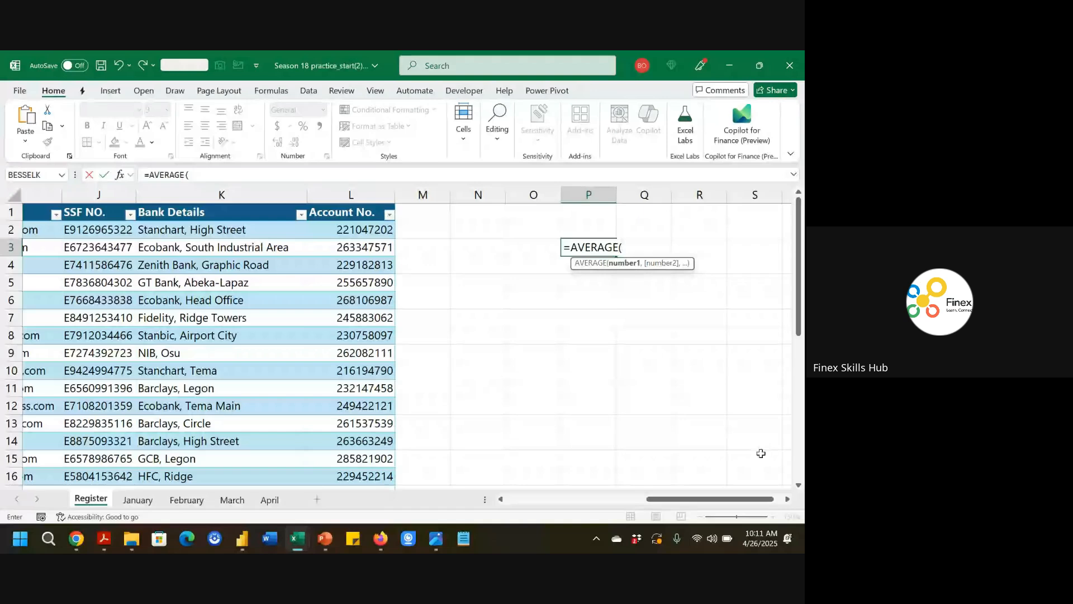
key("Escape")
Enter =AVERAGE(Register[Age]) in P3, choosing the table and Age column through autocomplete.
left_click(787, 499)
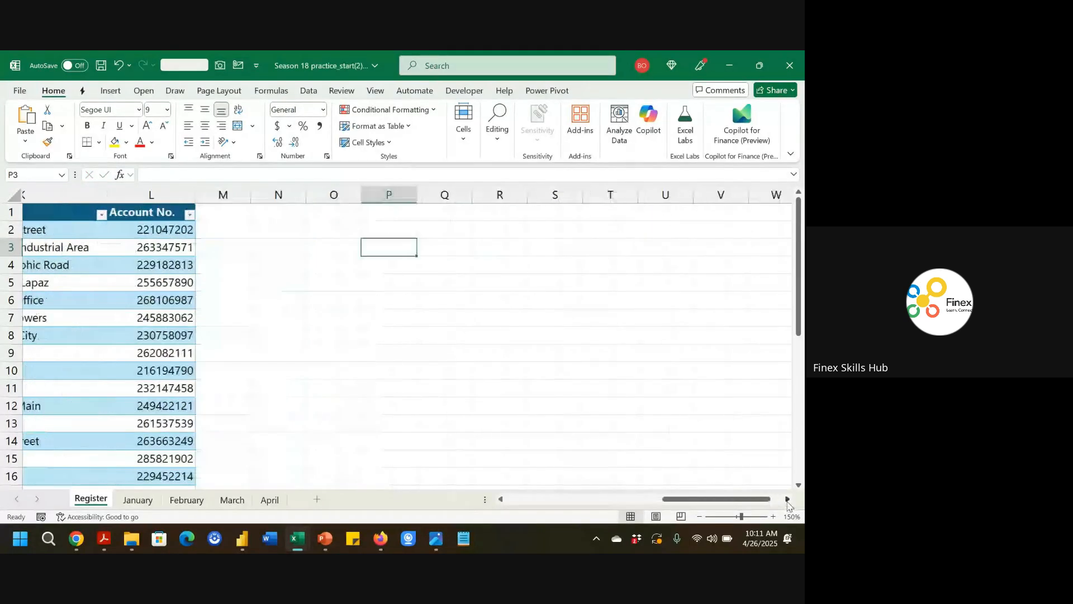
left_click(787, 498)
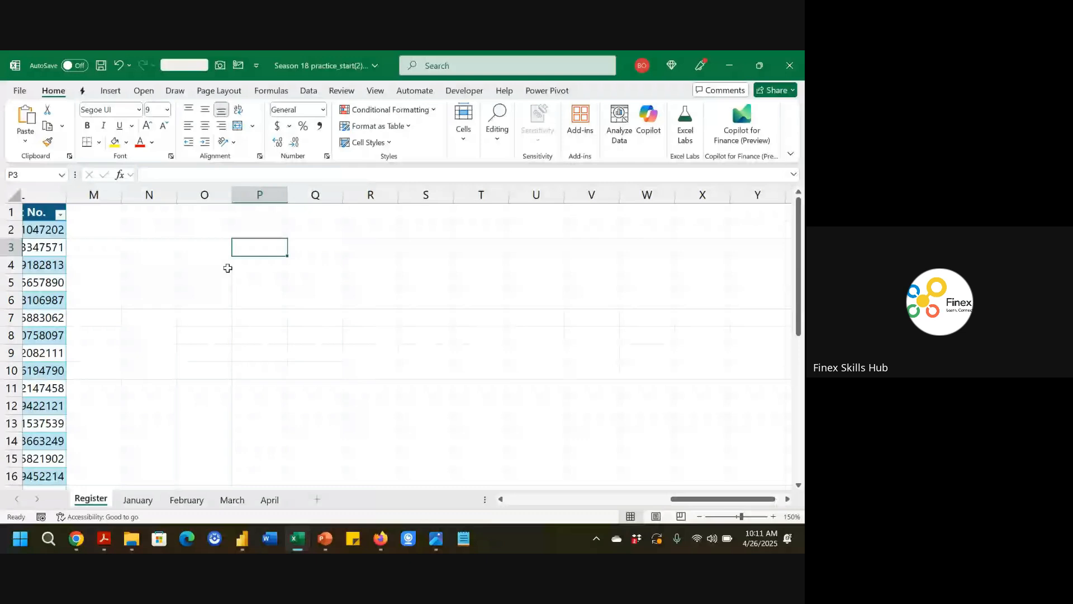
type("=a")
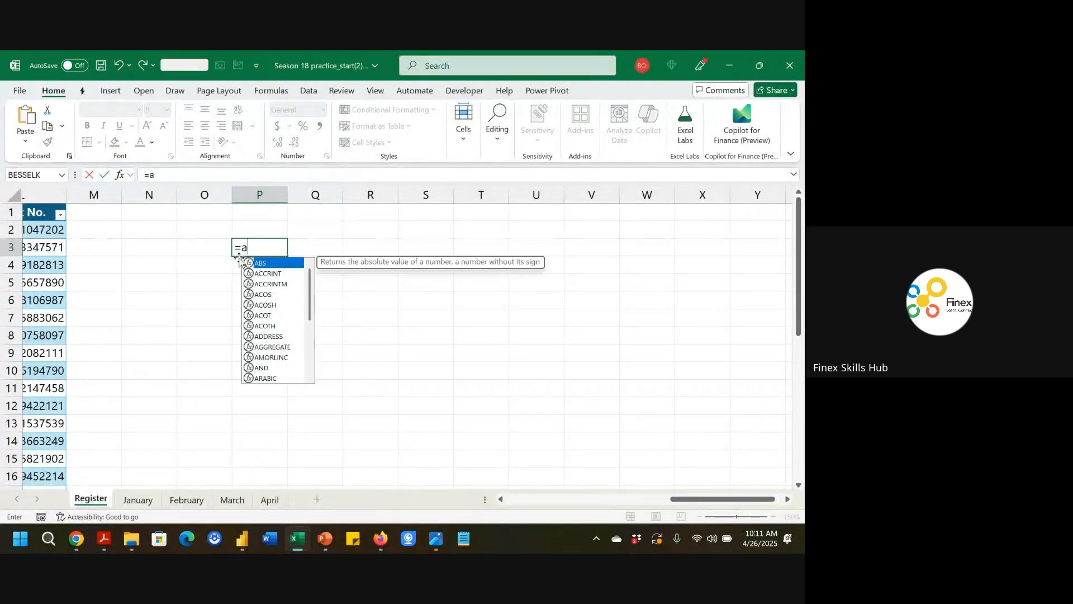
type("ver")
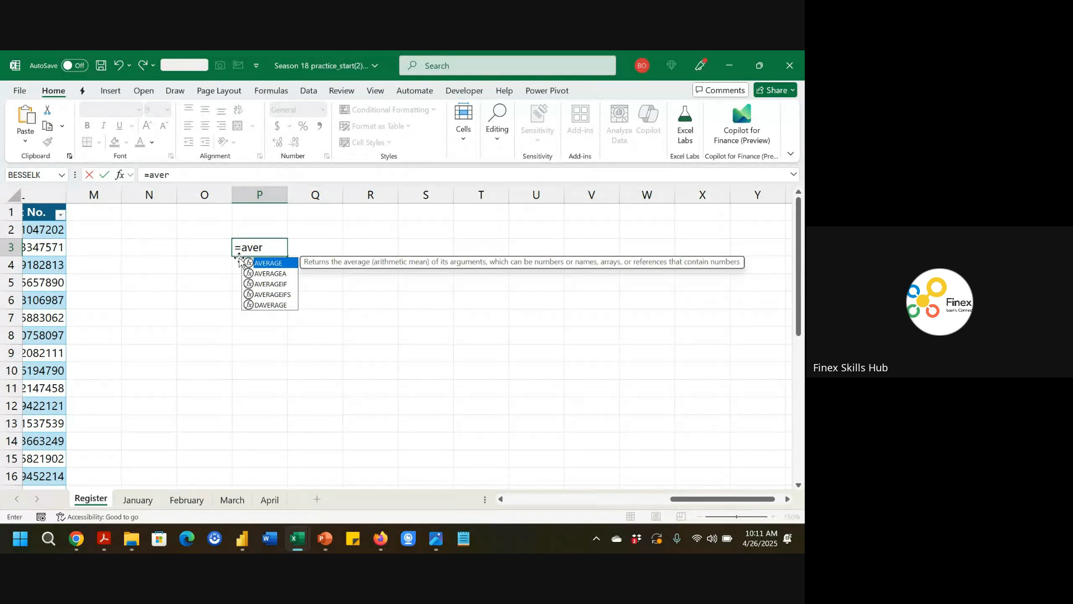
key("Tab")
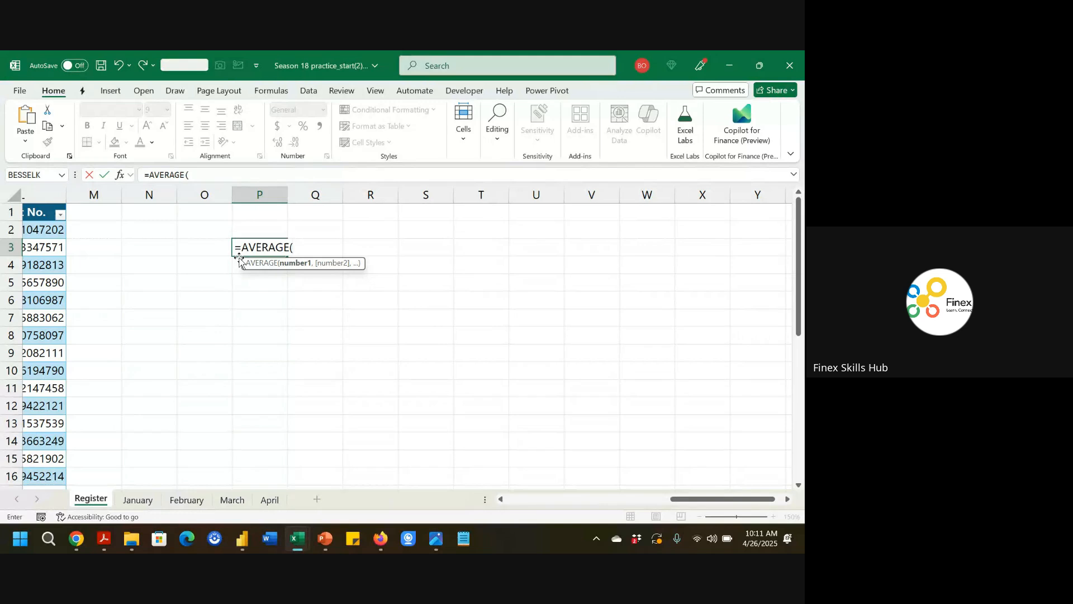
type("reg")
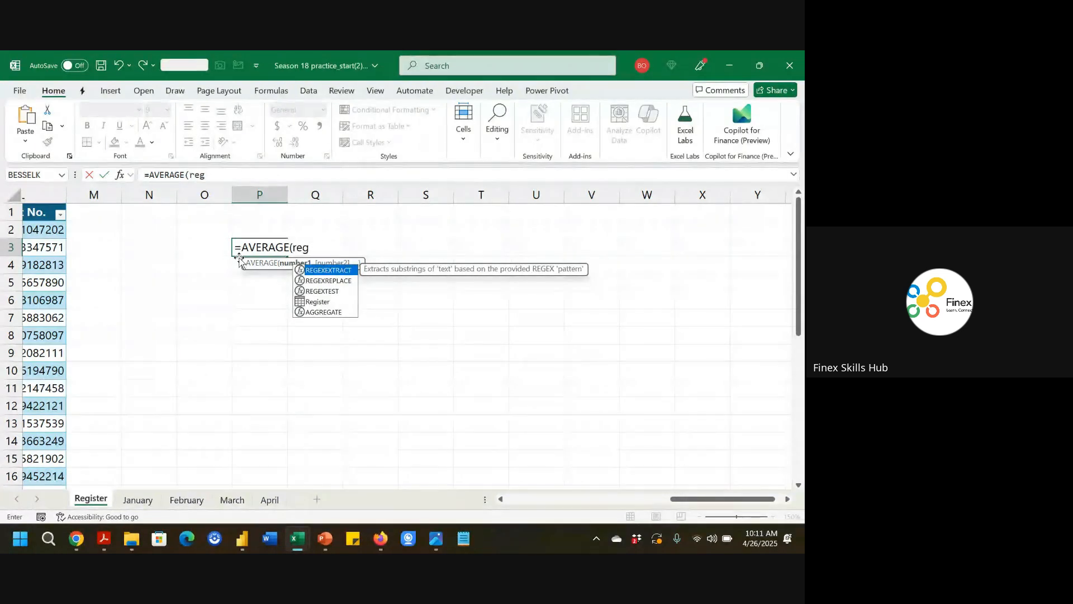
key("Down")
key("Down")
key("Down")
key("Tab")
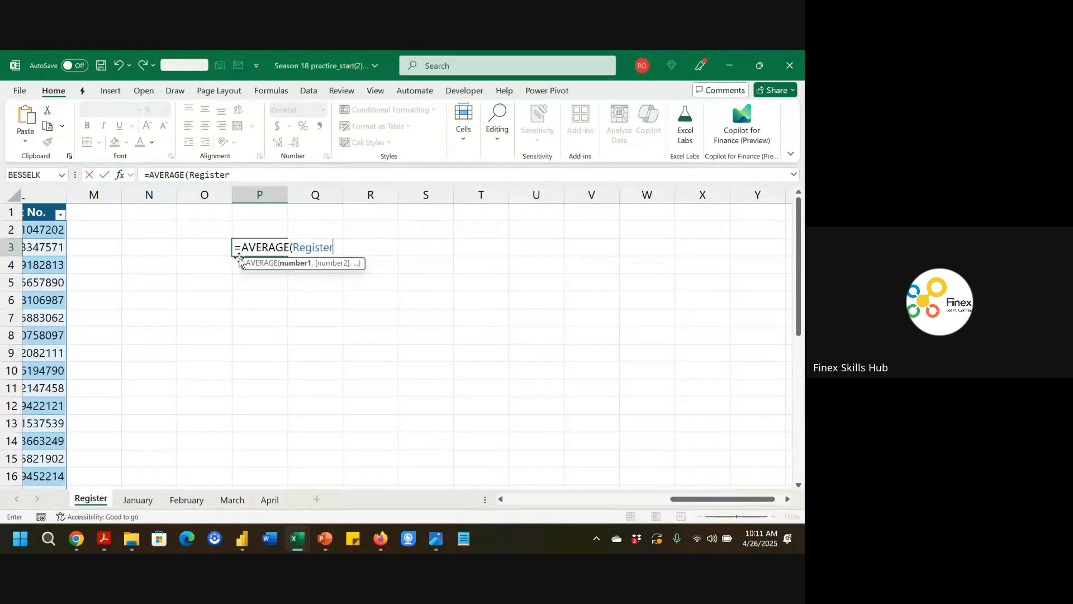
type("[")
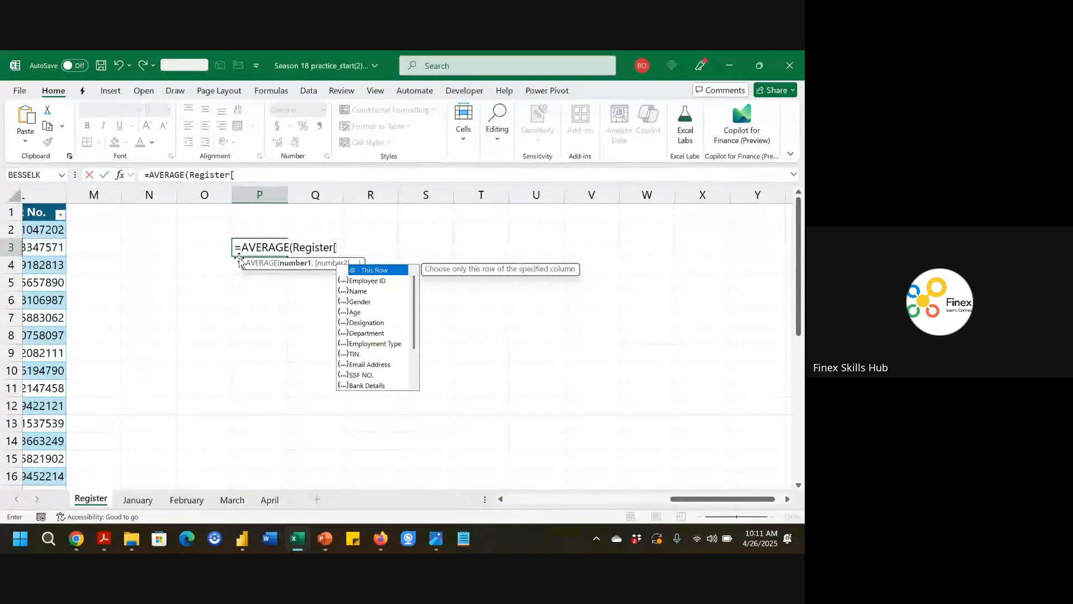
type("ag")
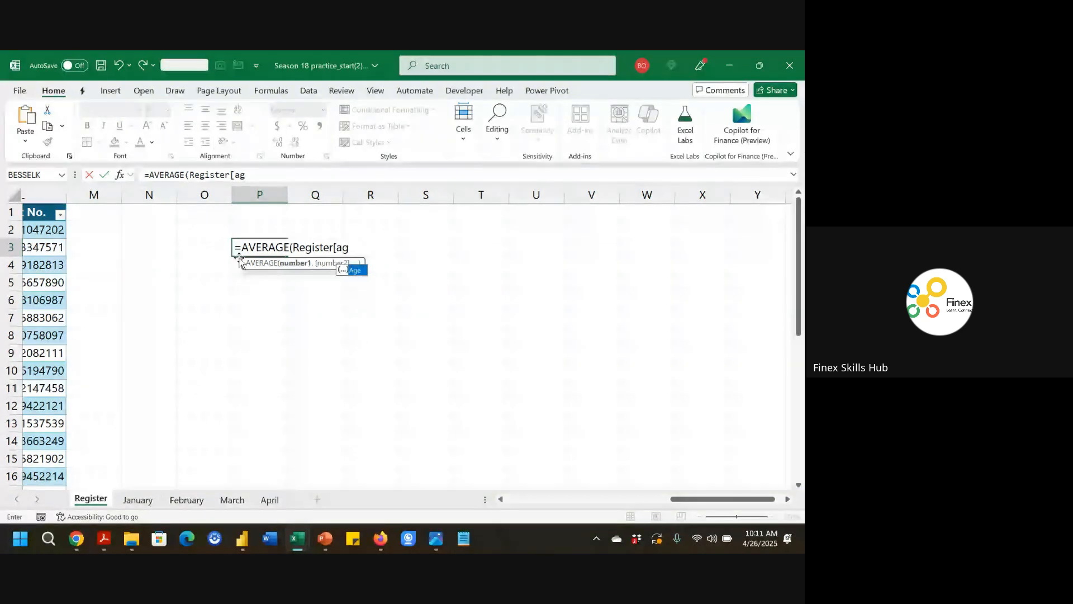
key("Tab")
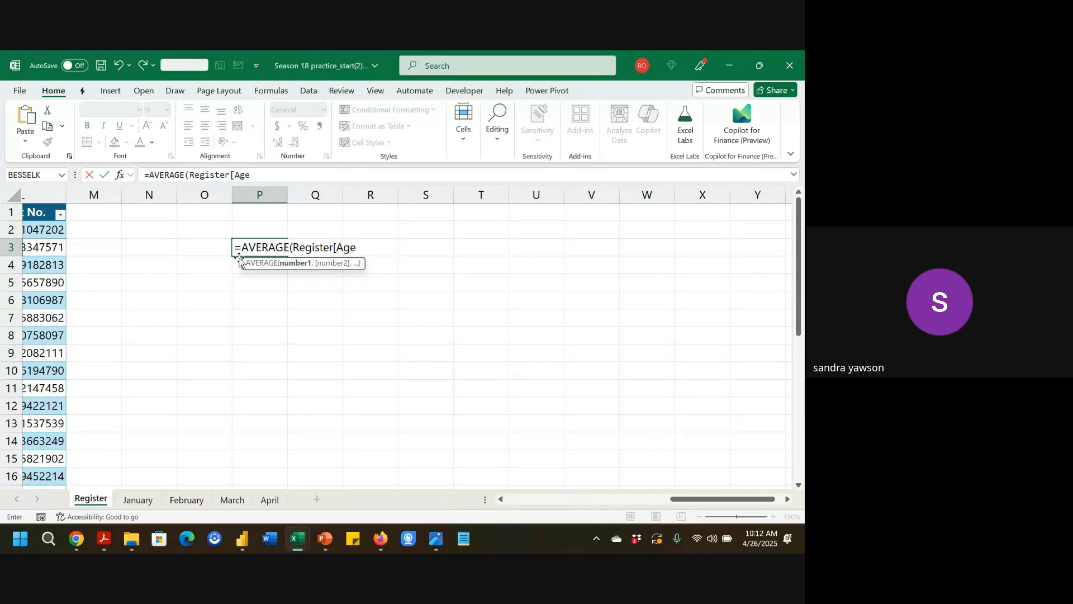
type("]")
type(")")
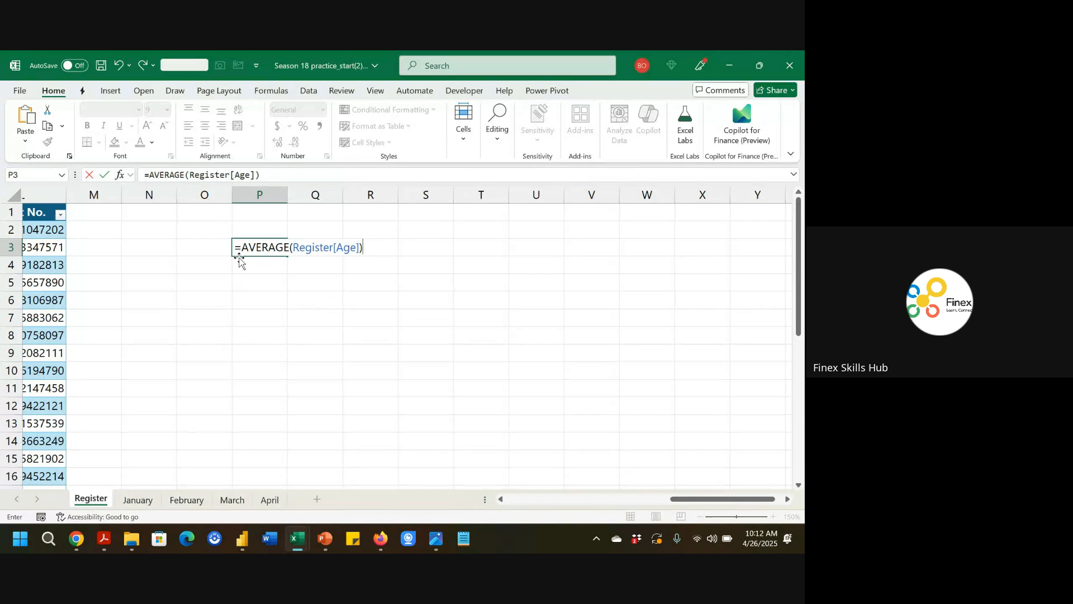
key("Return")
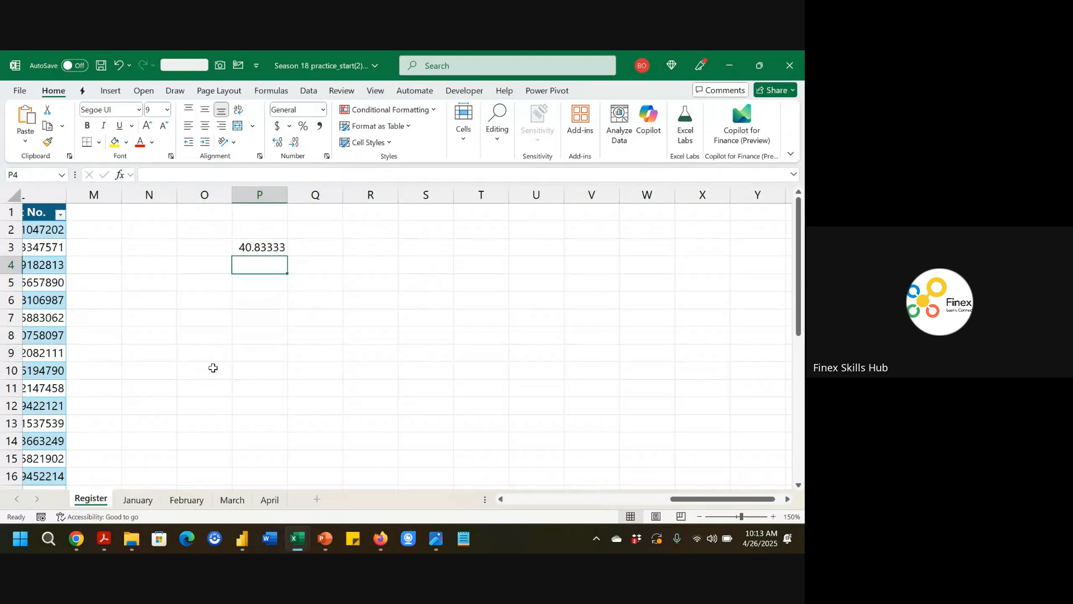
Look through the January, February, March and April sheets.
left_click(142, 507)
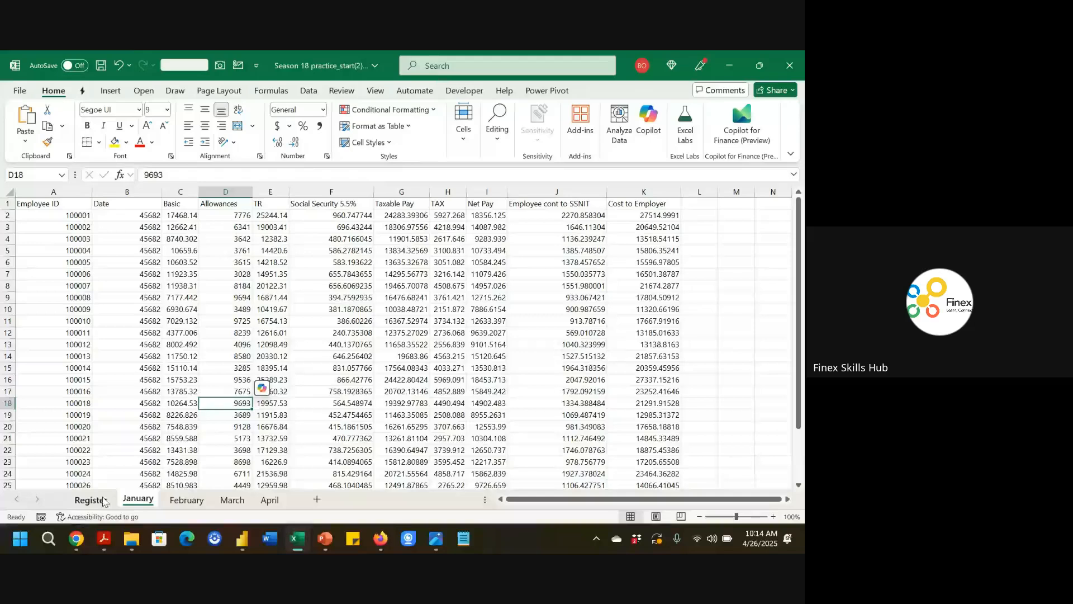
left_click(187, 501)
left_click(231, 500)
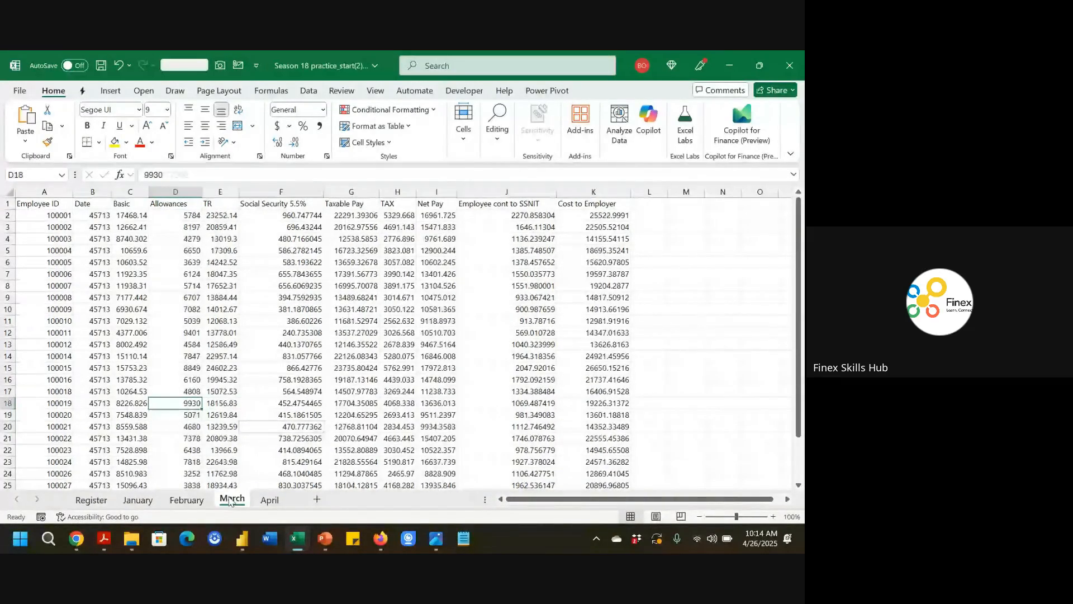
left_click(269, 500)
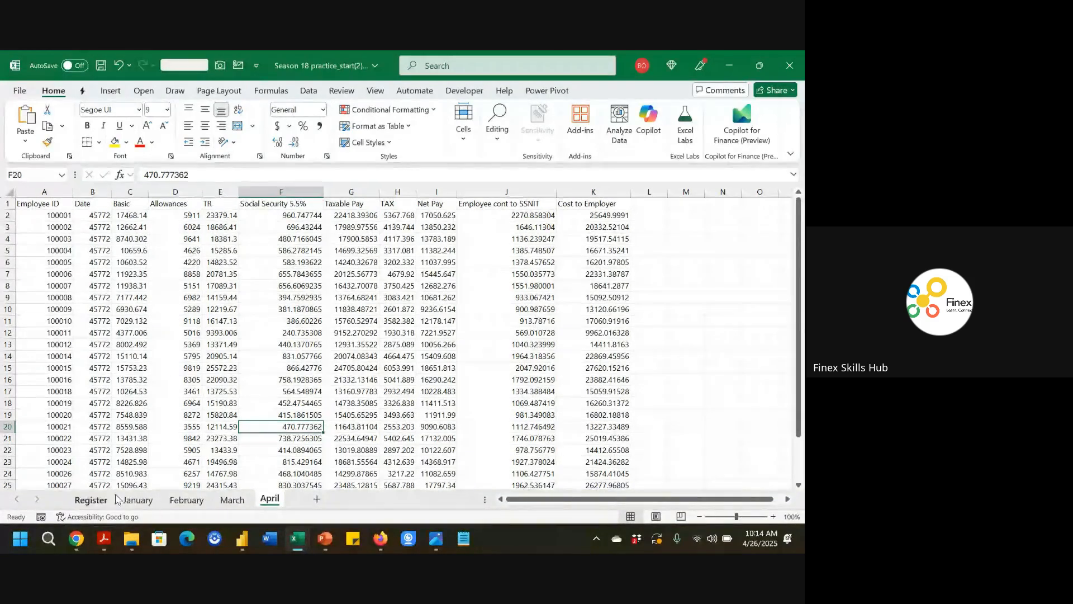
On the January sheet, format the Date column values from B2 downward as dates.
left_click(133, 499)
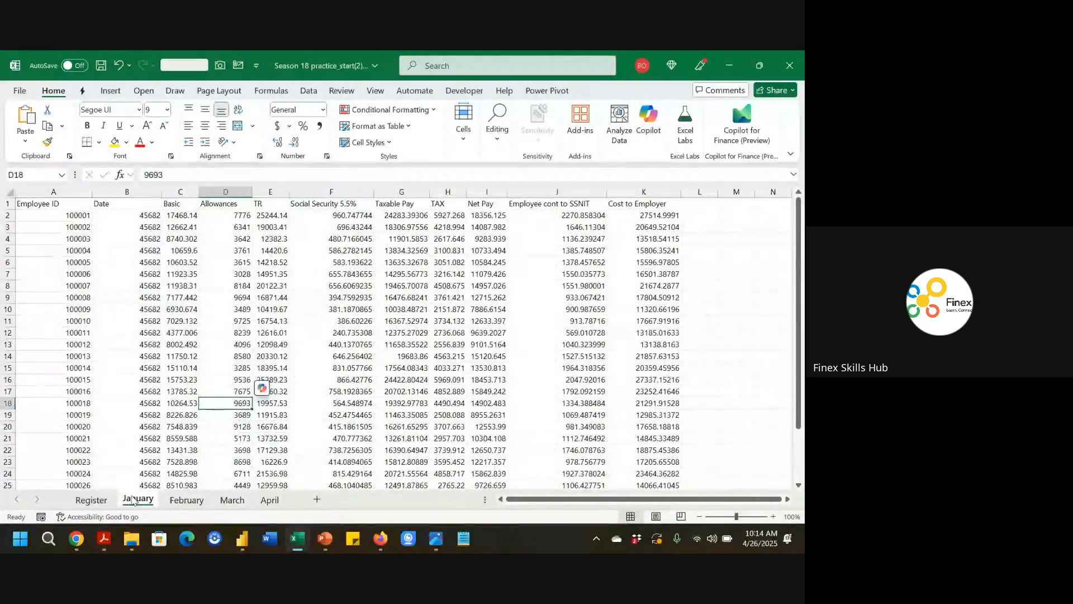
left_click(58, 191)
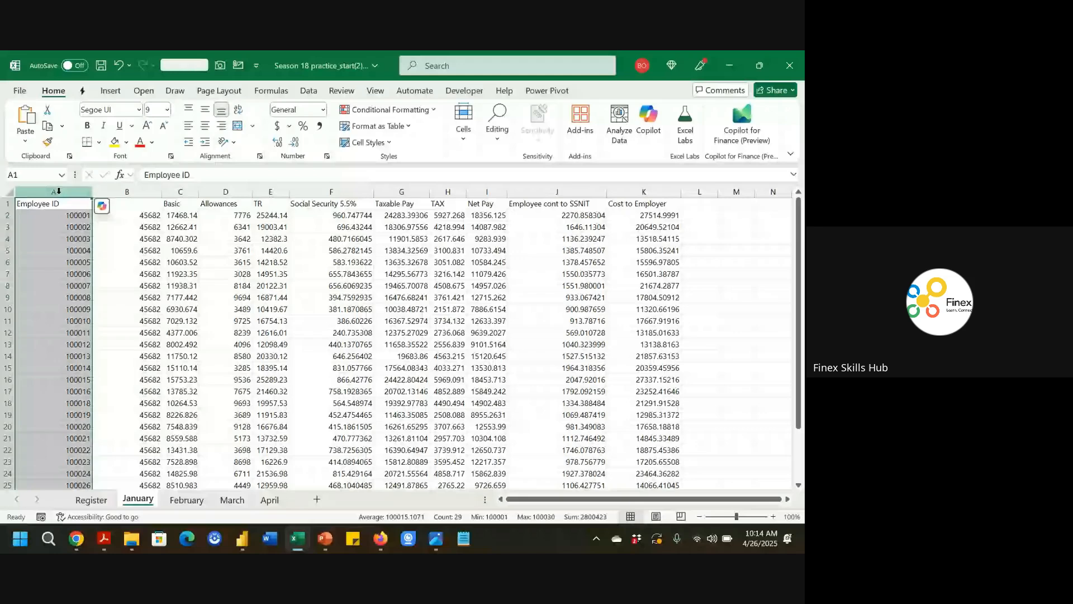
left_click(128, 192)
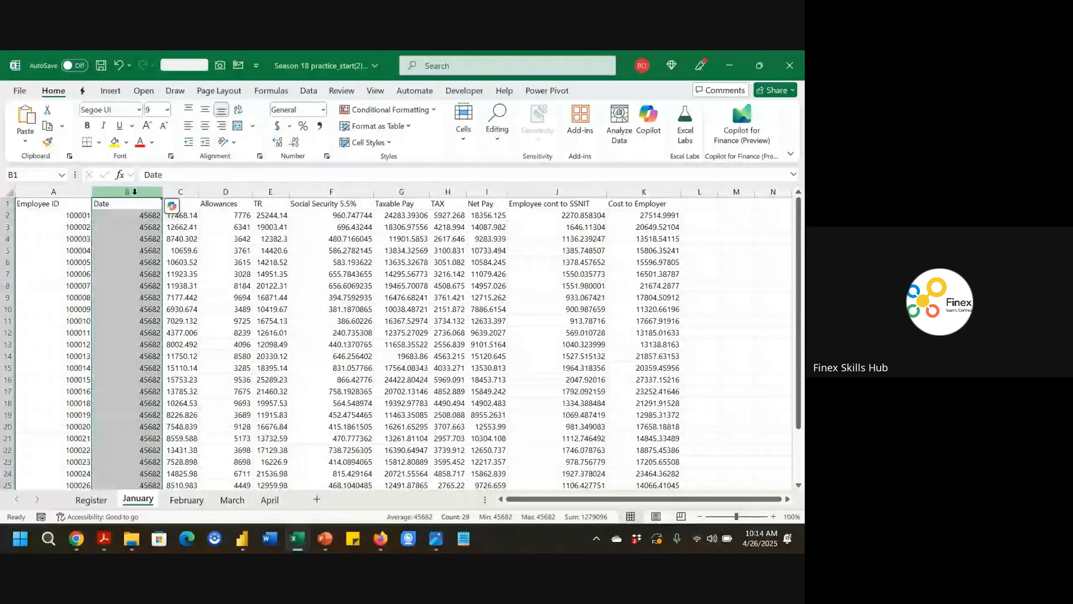
left_click(143, 238)
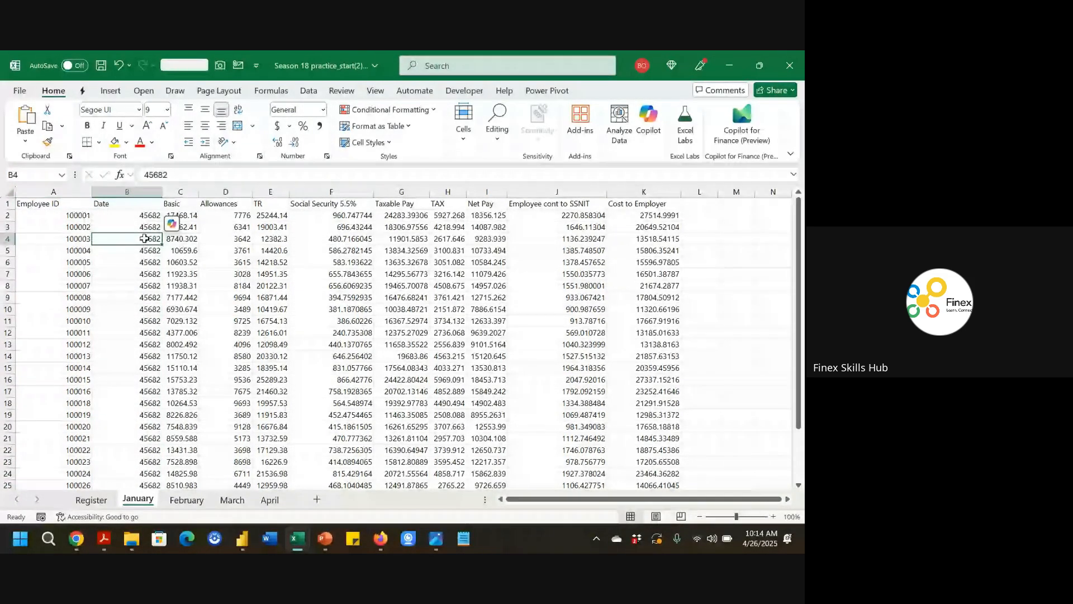
left_click(774, 517)
left_click(773, 516)
left_click(774, 517)
left_click(773, 516)
left_click(774, 516)
left_click(773, 517)
left_click(773, 517)
left_click(774, 516)
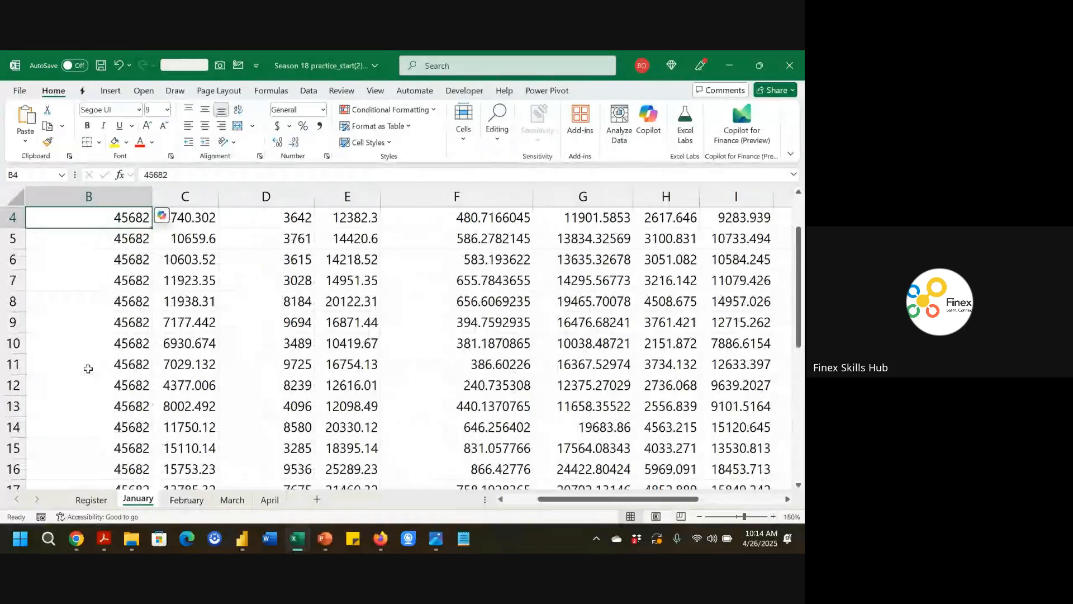
scroll(87, 366, "up", 1)
scroll(86, 366, "left", 2)
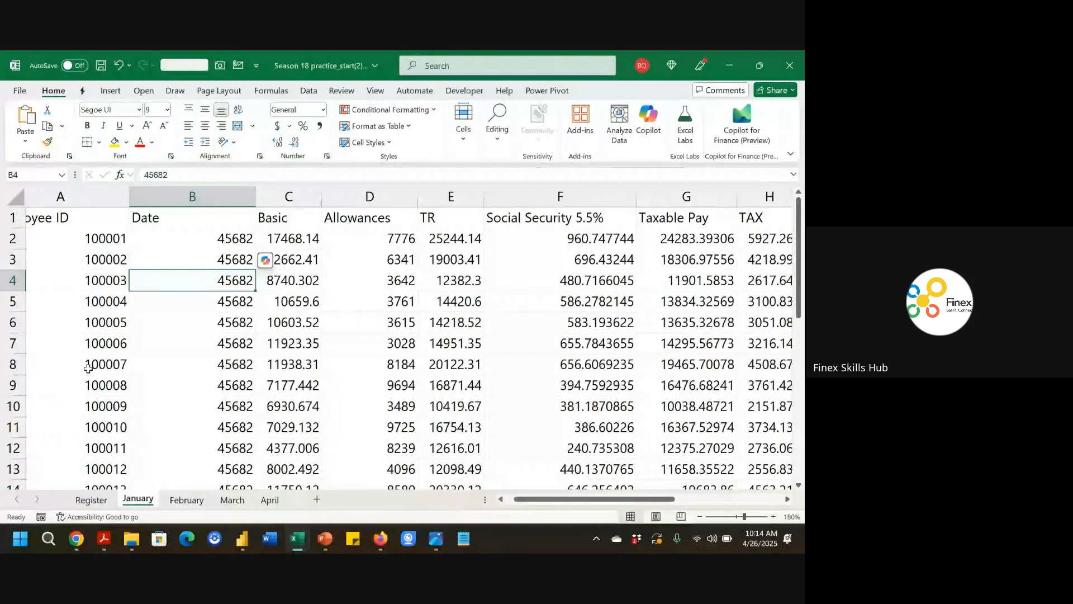
left_click(203, 235)
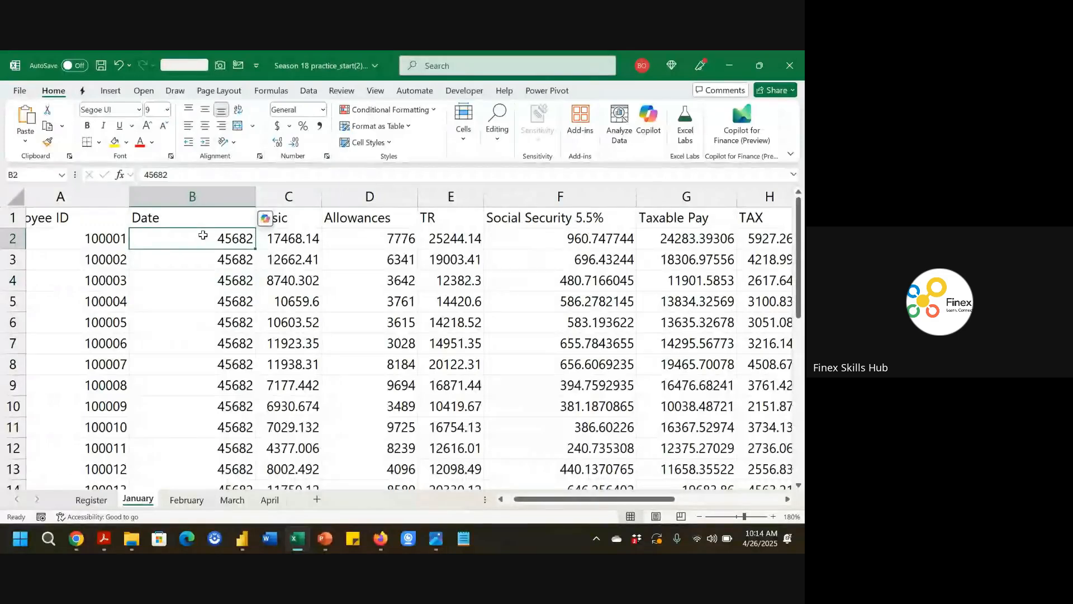
key("ctrl+shift+Down")
key("ctrl+shift+numbersign")
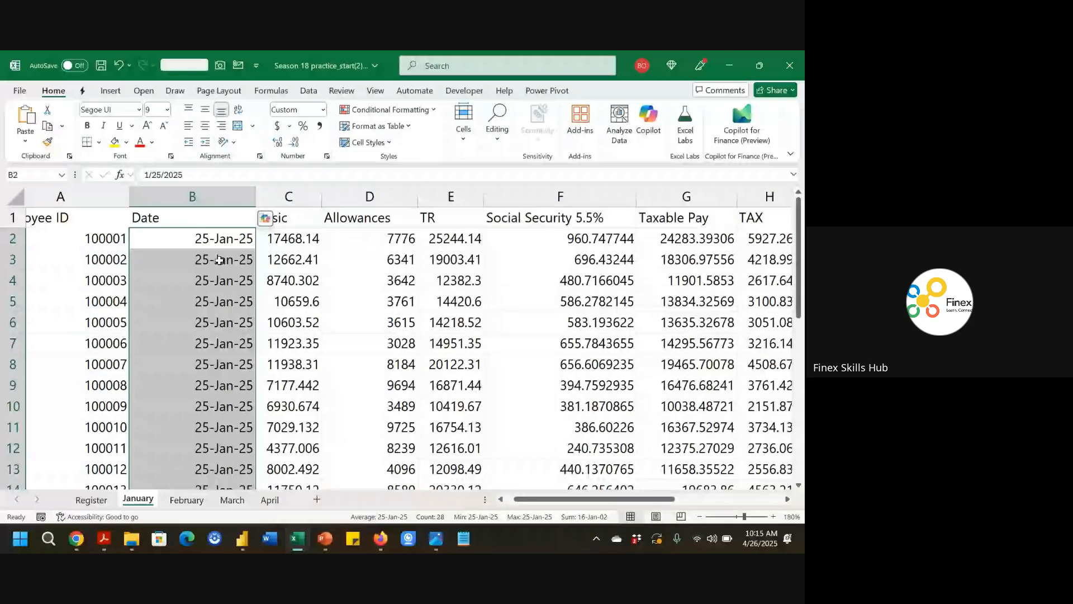
Convert the January sheet's data into a table with headers and name the table January.
left_click(190, 502)
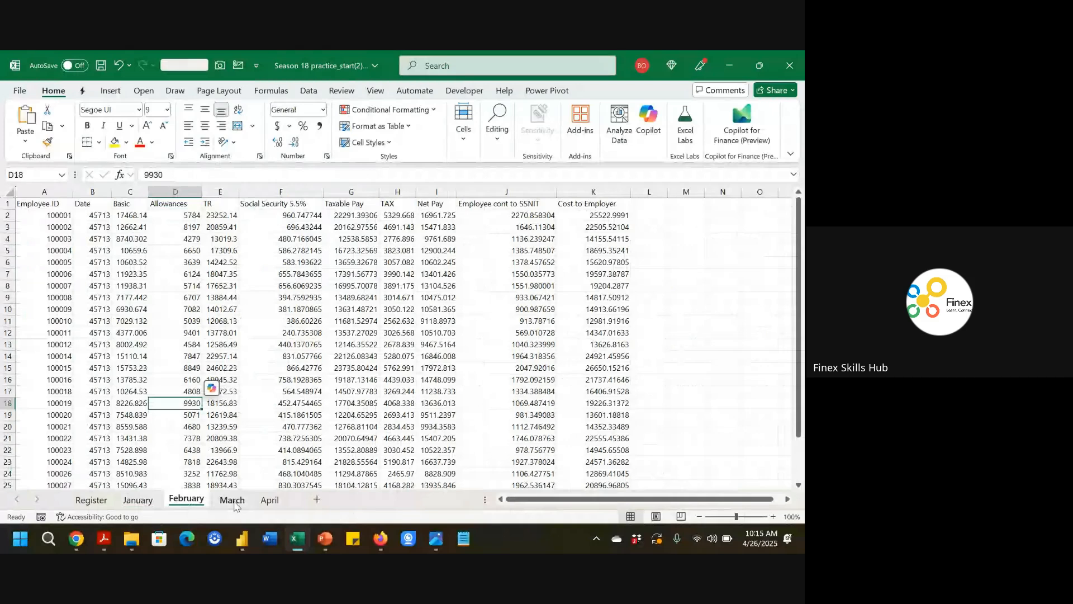
left_click(271, 504)
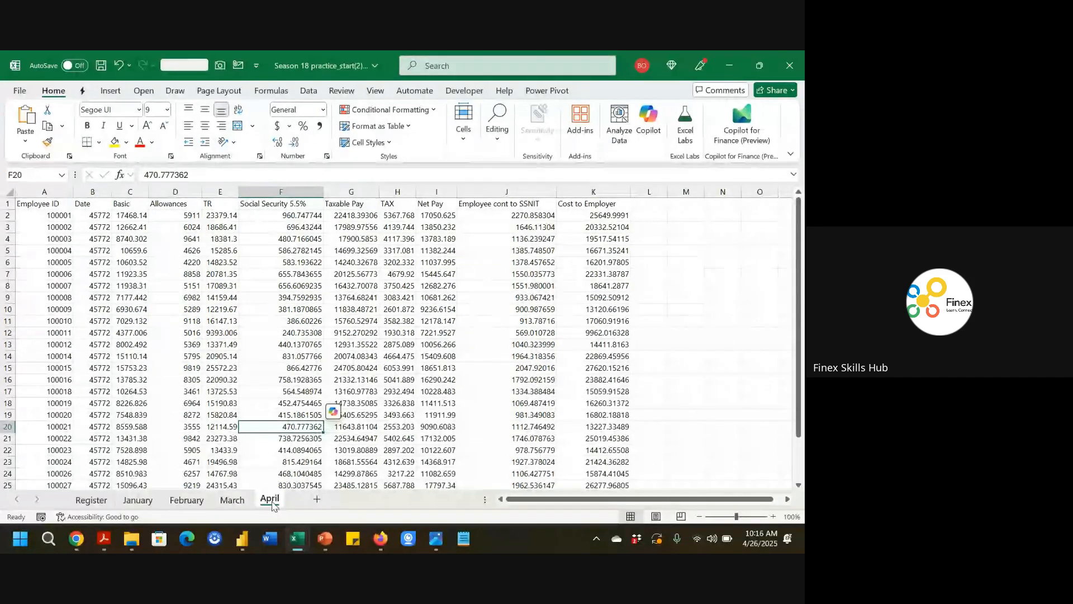
left_click(138, 500)
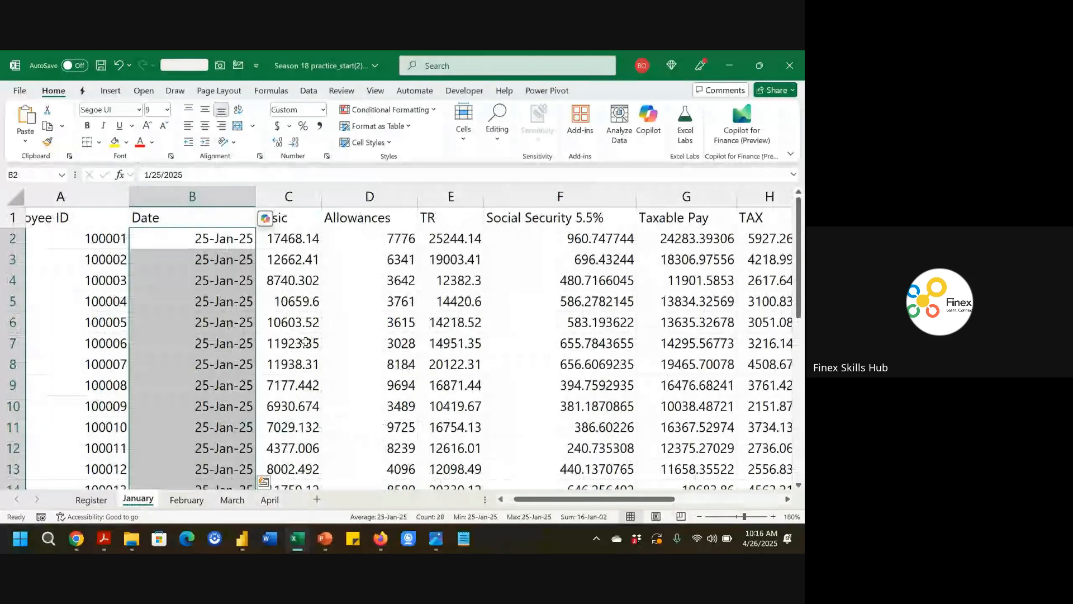
left_click(330, 341)
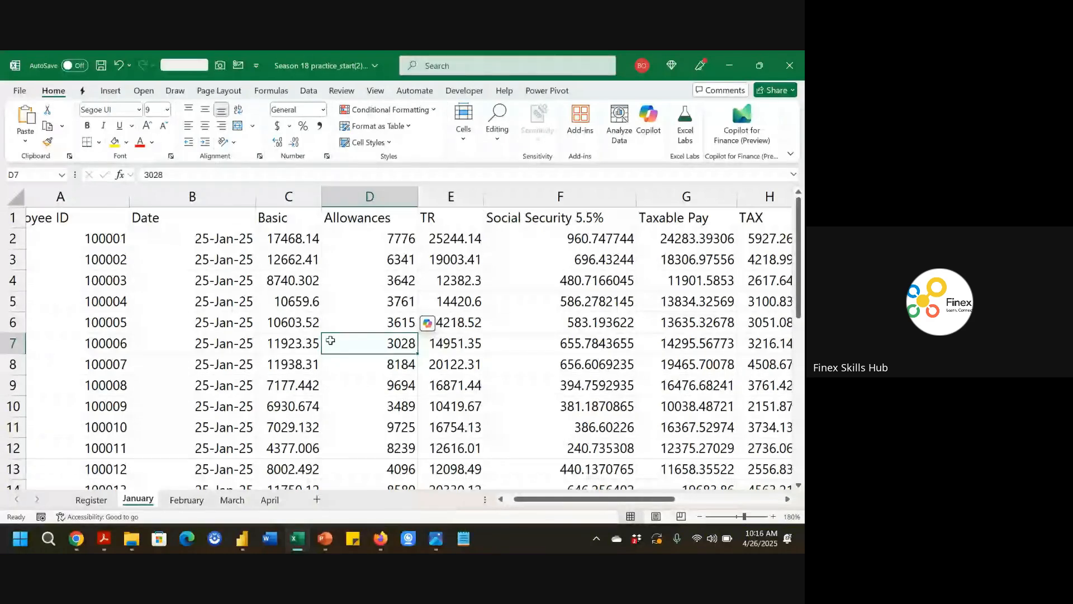
key("ctrl+t")
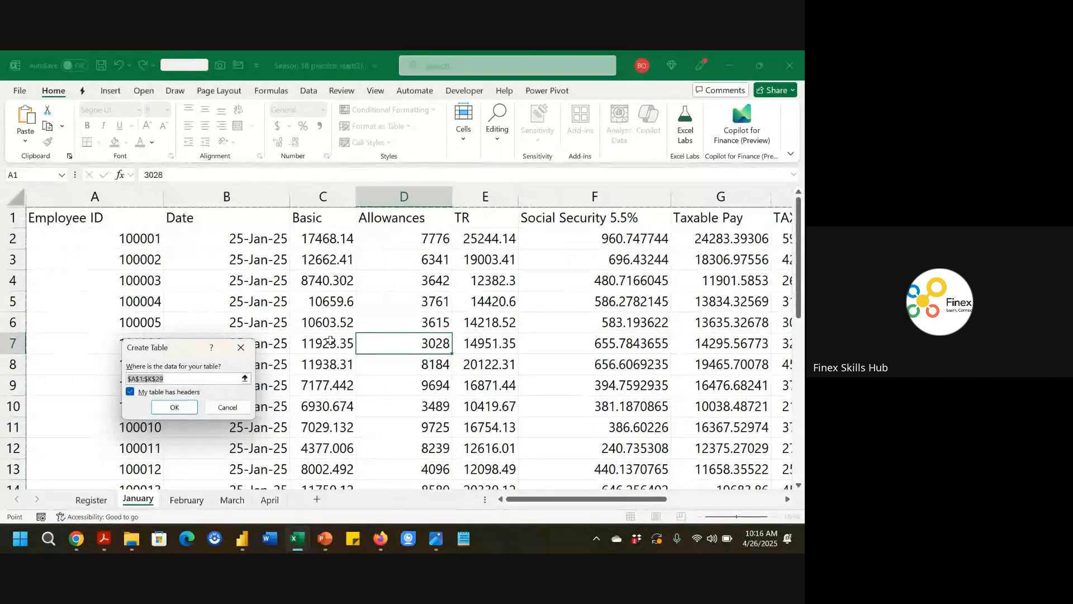
key("Return")
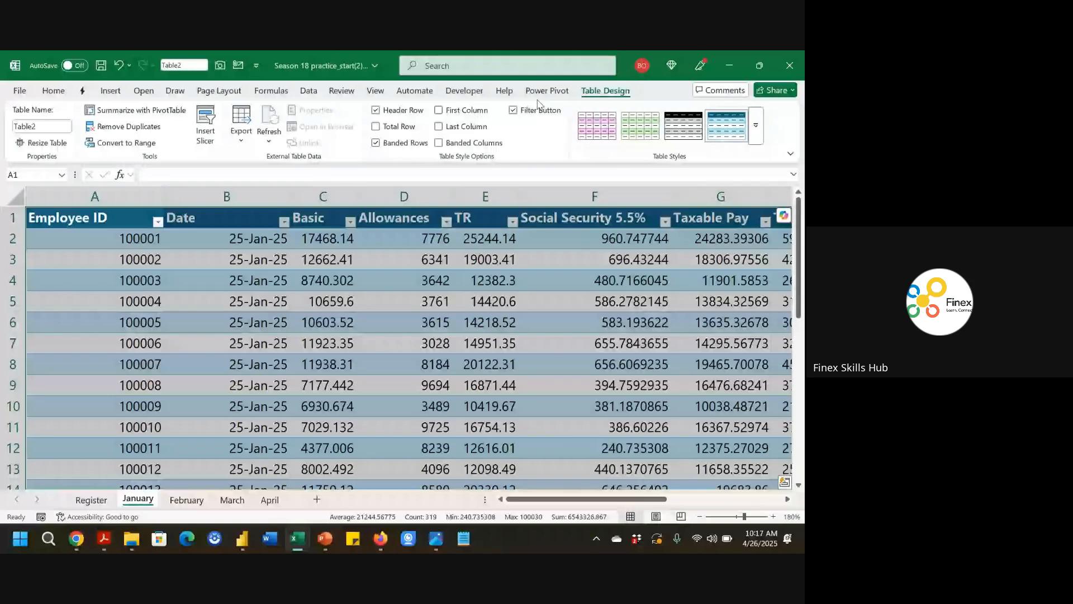
left_click(62, 125)
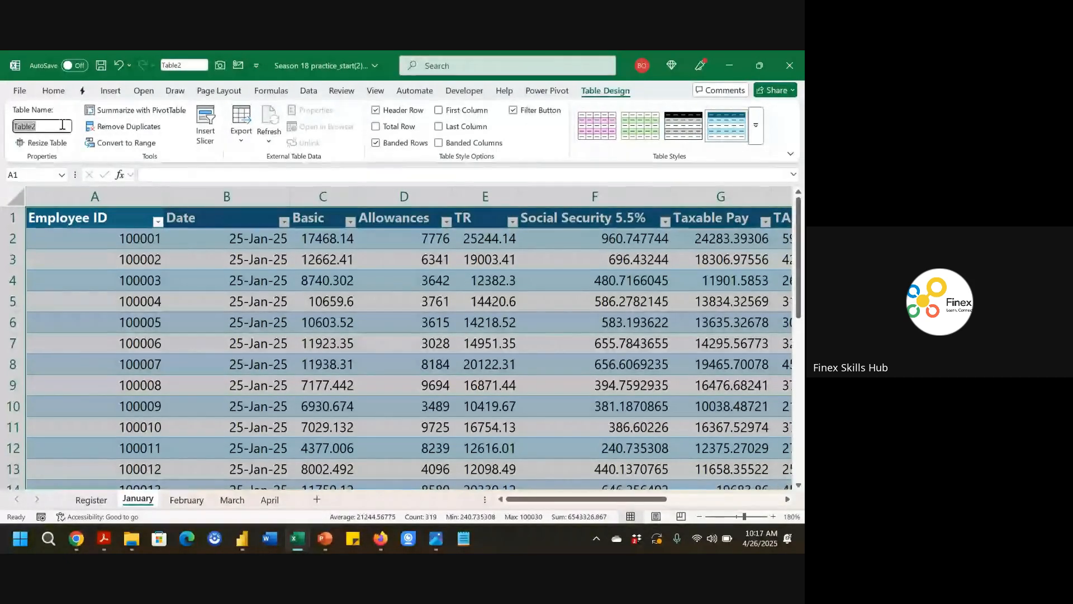
type("January")
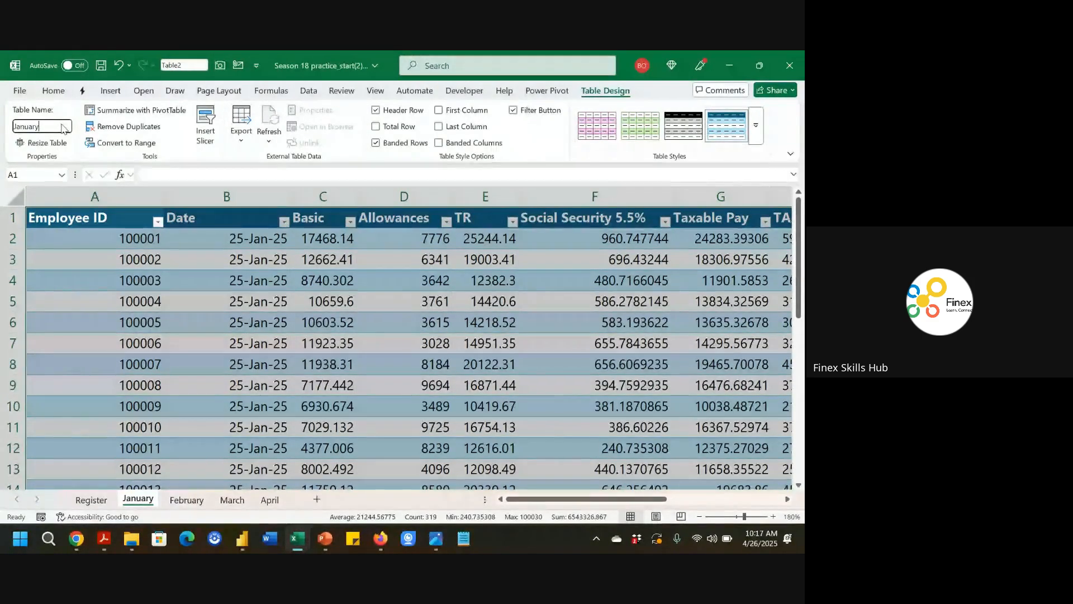
key("Return")
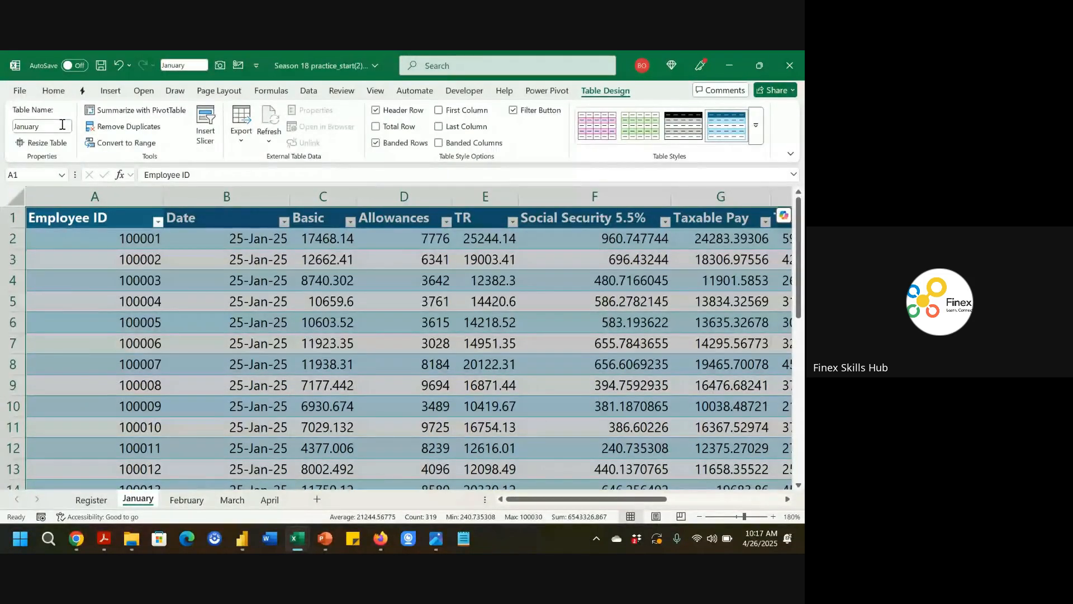
Convert the February sheet's data into a table and name it February.
left_click(189, 500)
left_click(266, 428)
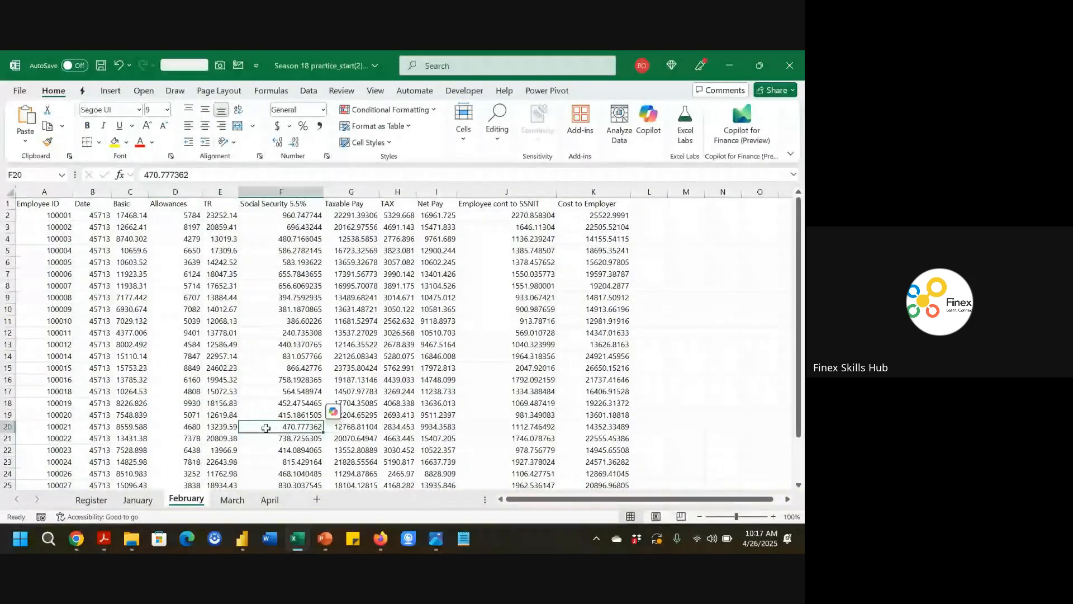
key("ctrl+t")
key("Return")
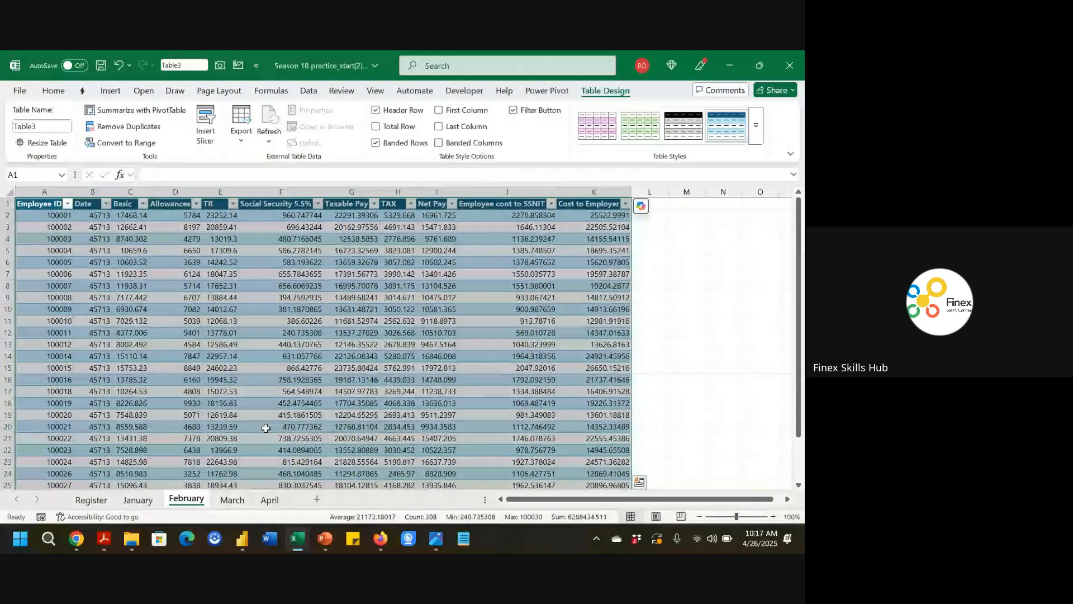
left_click(52, 128)
type("February")
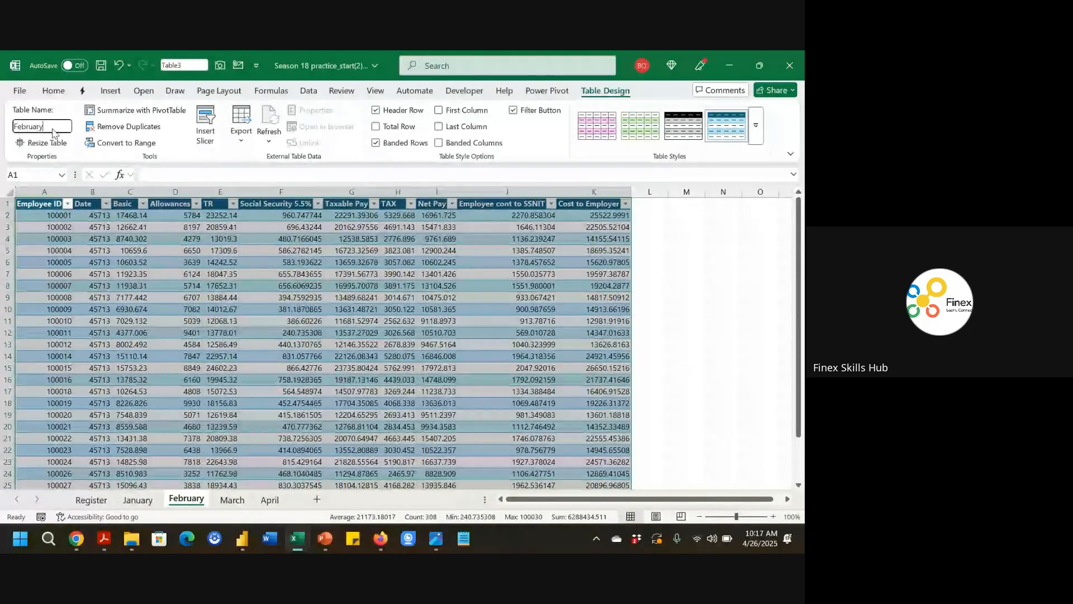
key("Return")
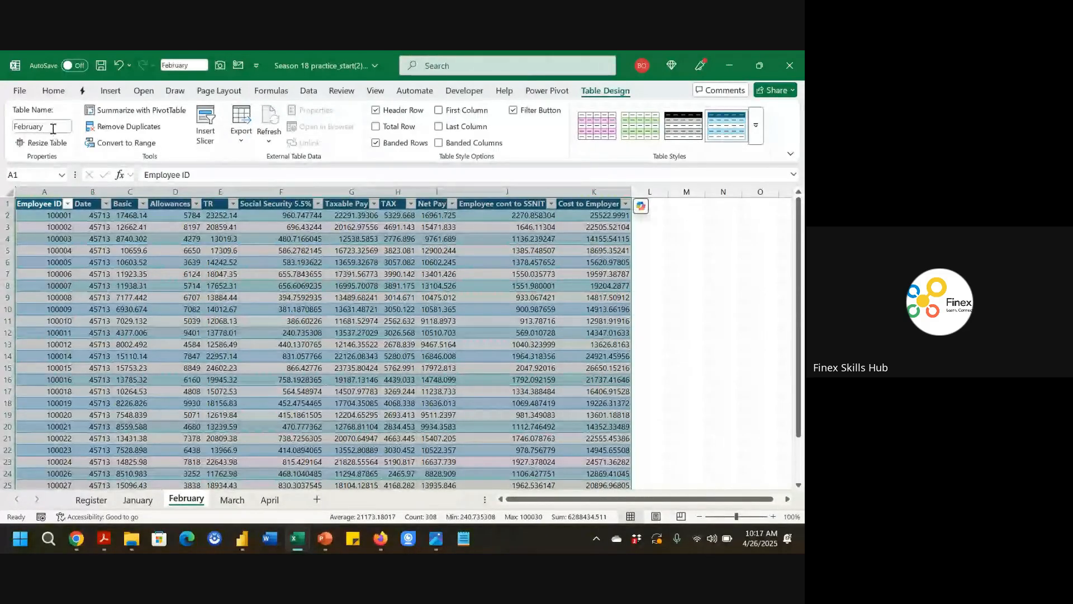
Convert the March sheet's data into a table and name it March.
left_click(232, 500)
left_click(185, 352)
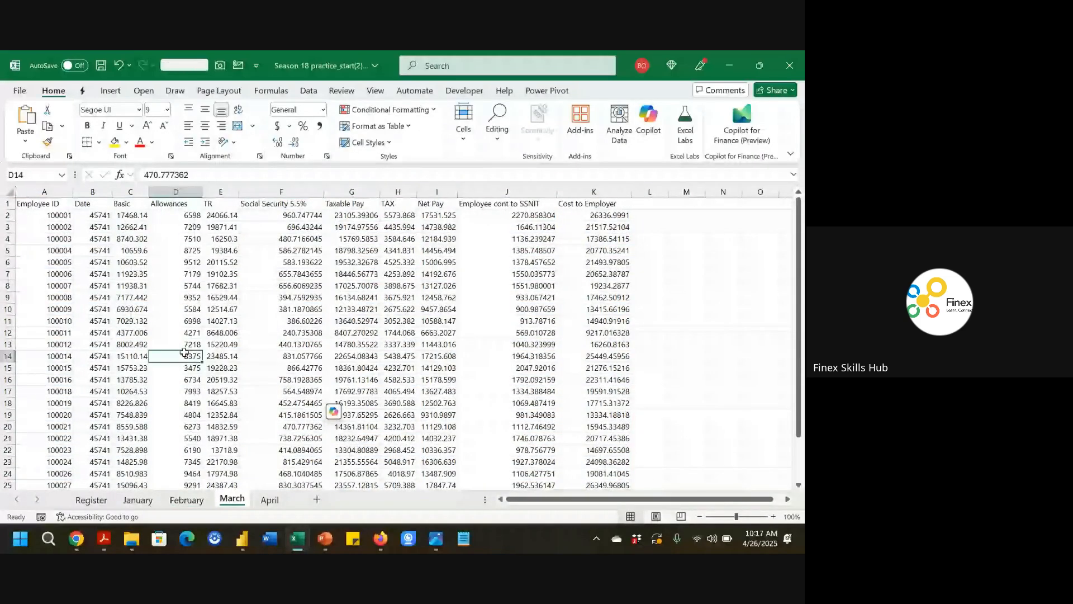
key("ctrl+t")
key("Return")
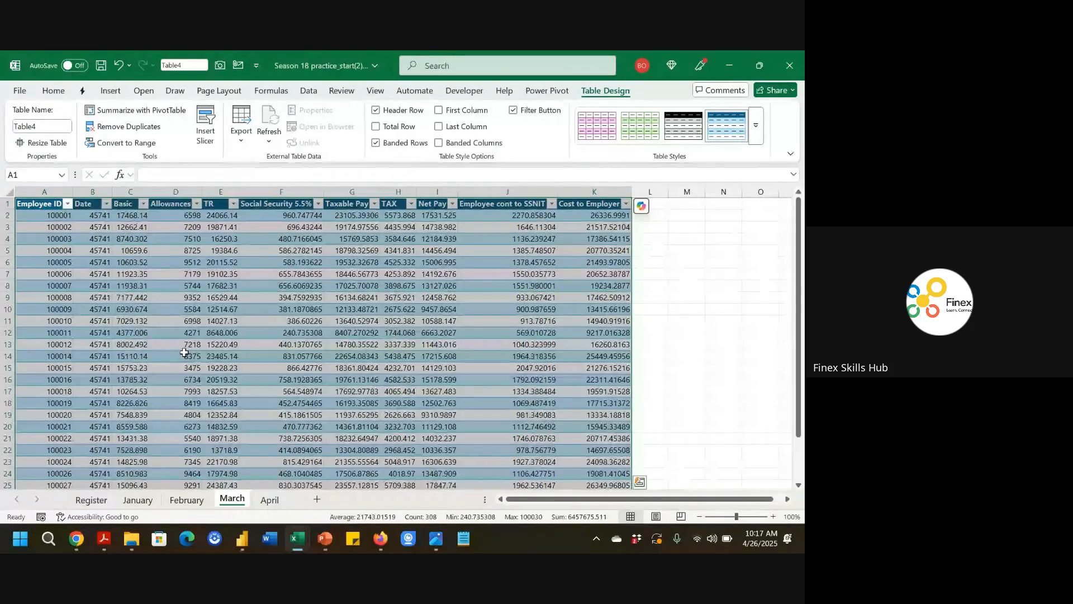
left_click(56, 131)
key("Escape")
type("M")
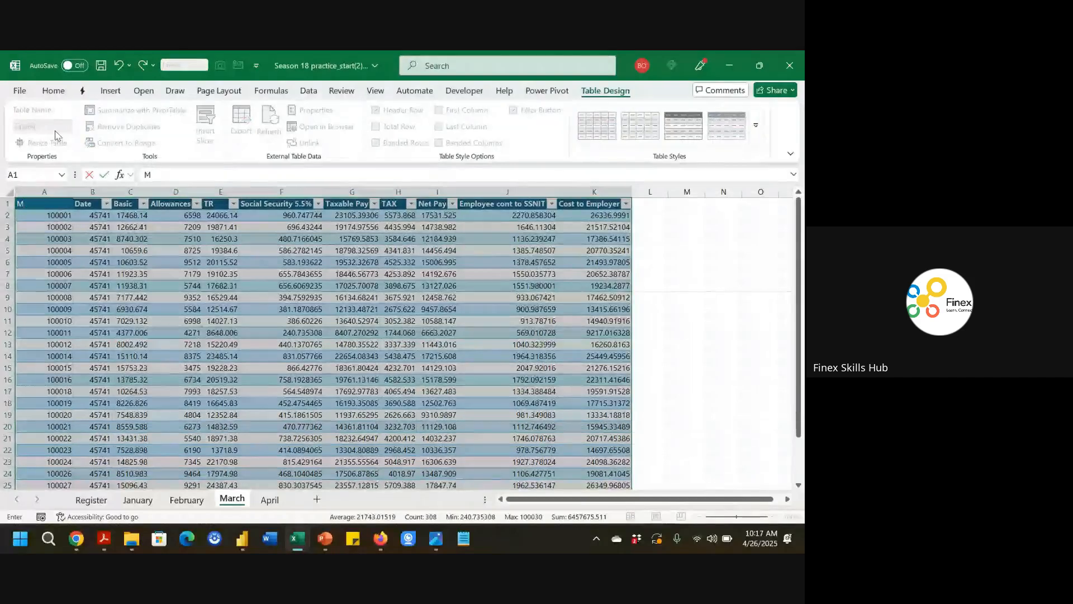
key("Escape")
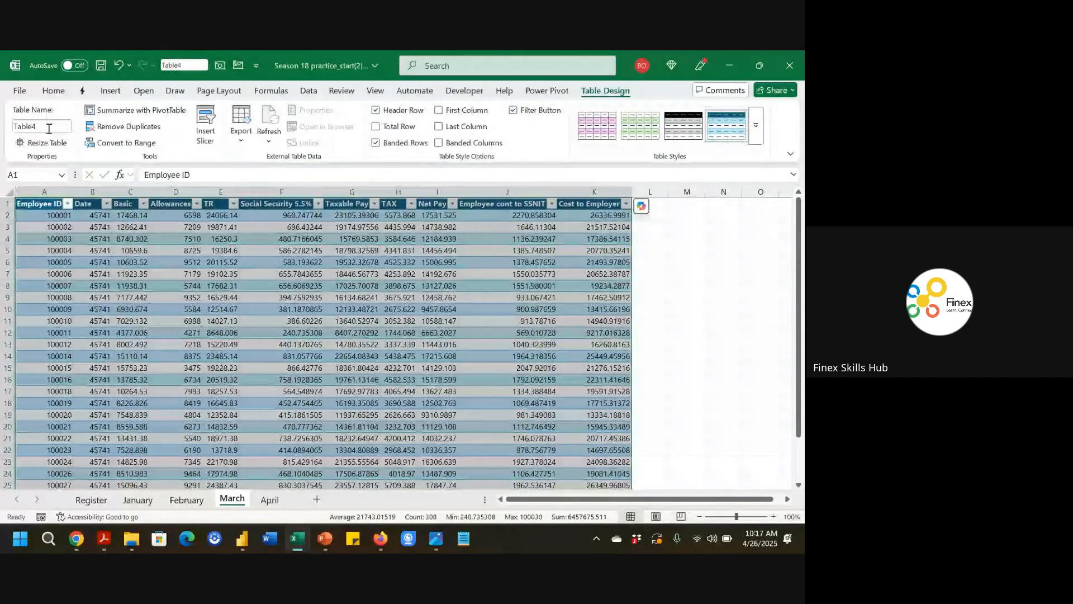
left_click(48, 129)
type("March")
key("Return")
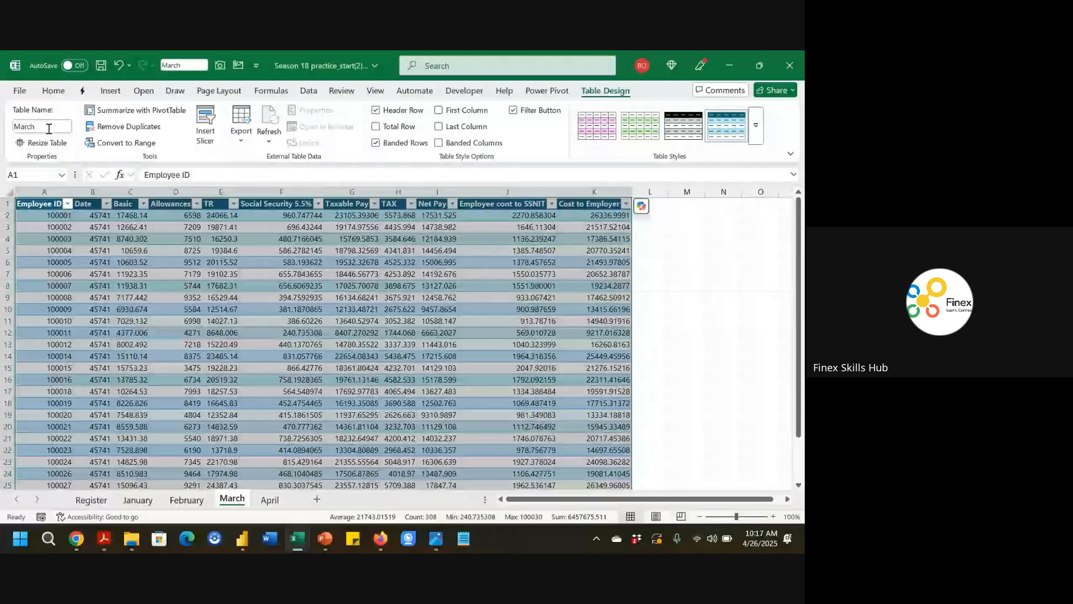
Convert the April sheet's data into a table and name it April.
left_click(269, 500)
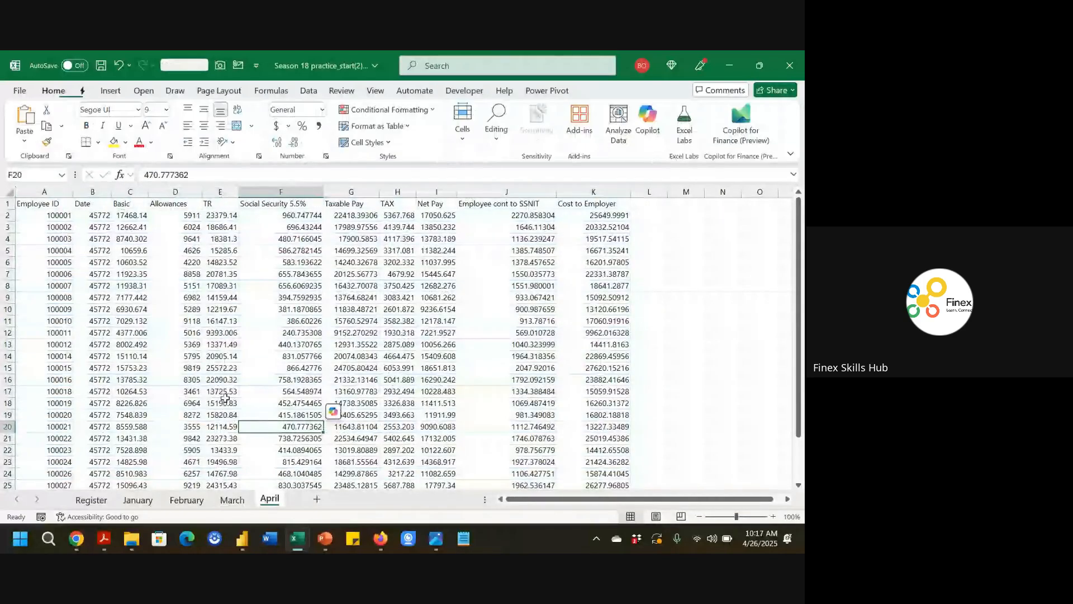
key("ctrl+t")
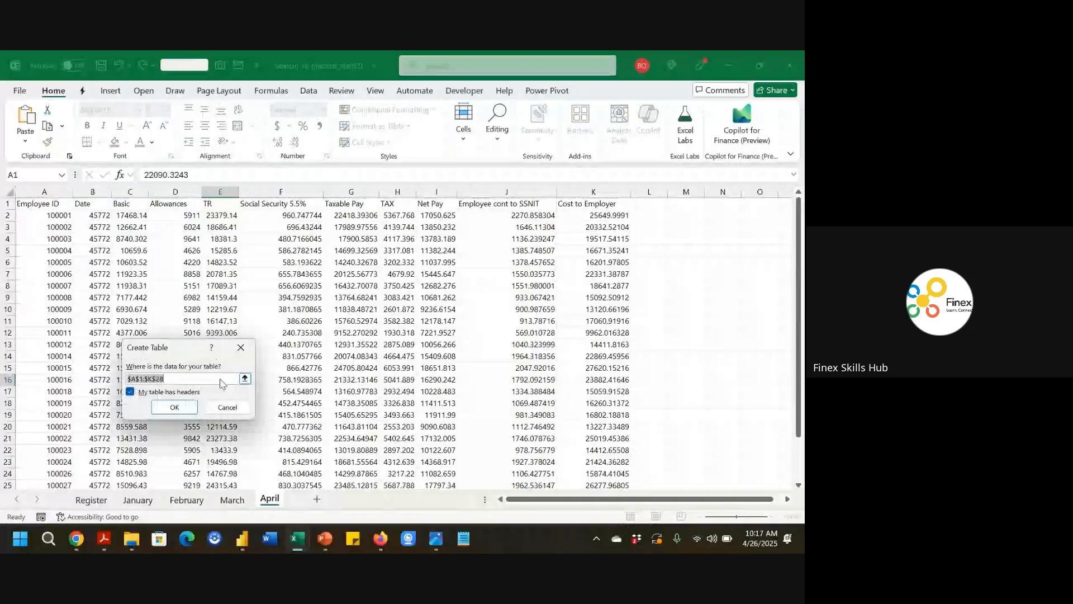
key("Return")
left_click(58, 128)
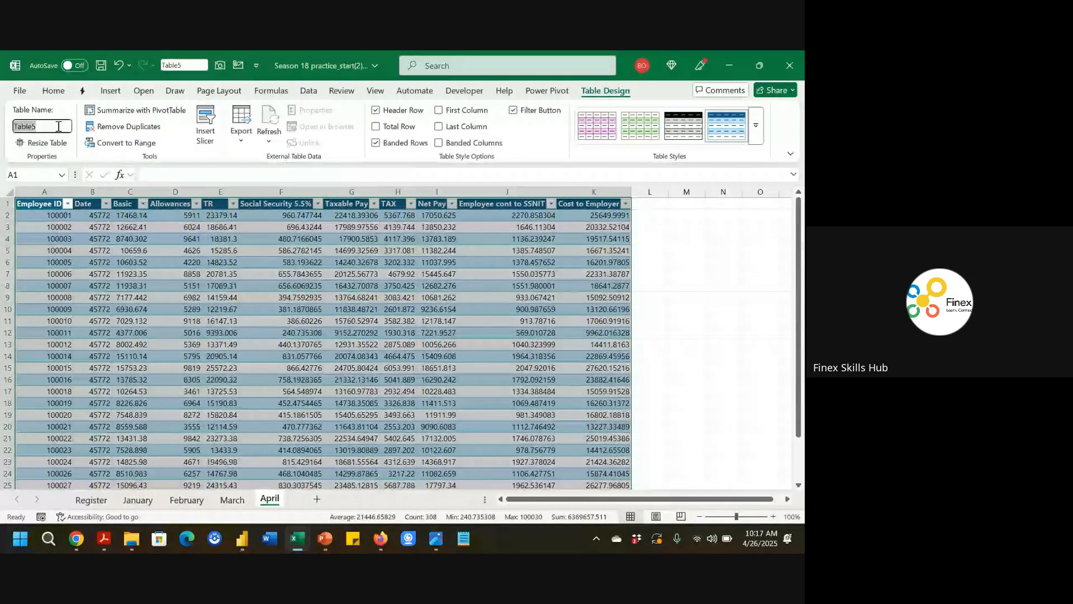
type("April")
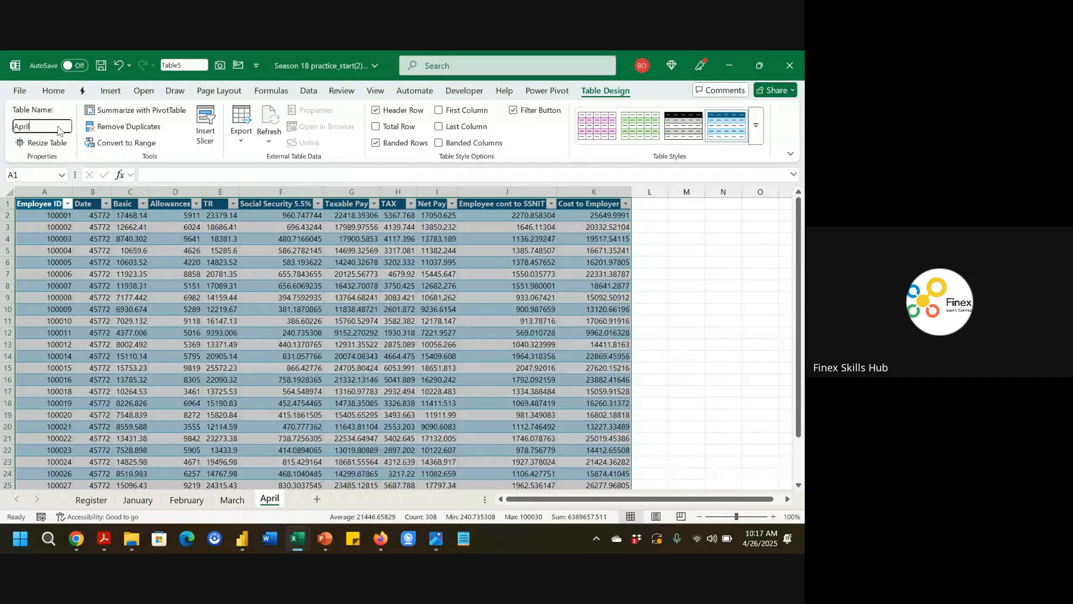
key("Return")
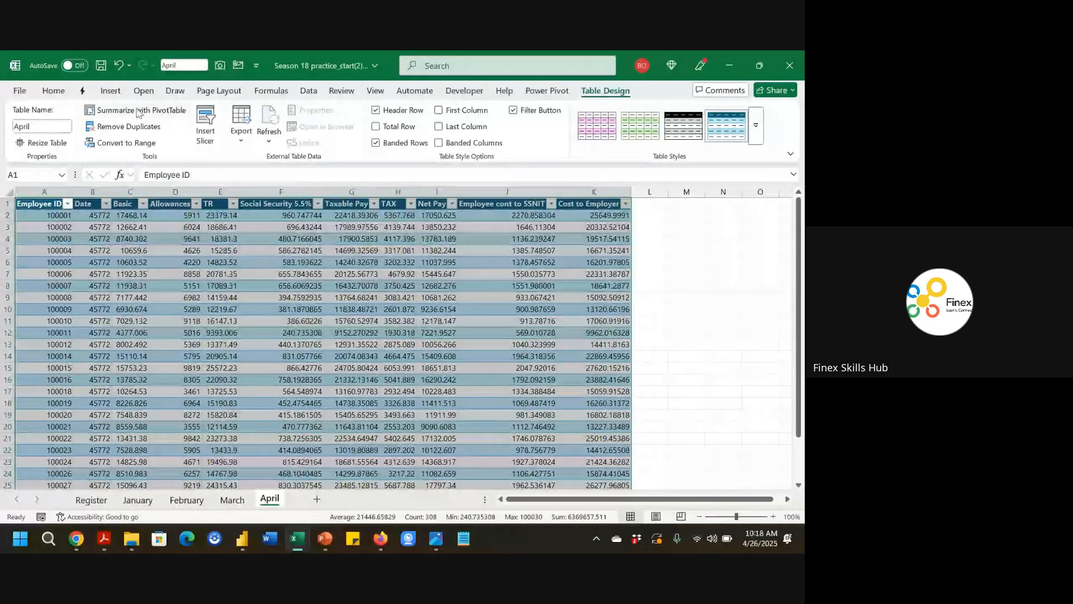
Create a blank Power Query and set its source formula to =Excel.CurrentWorkbook() to list the workbook's tables.
left_click(307, 91)
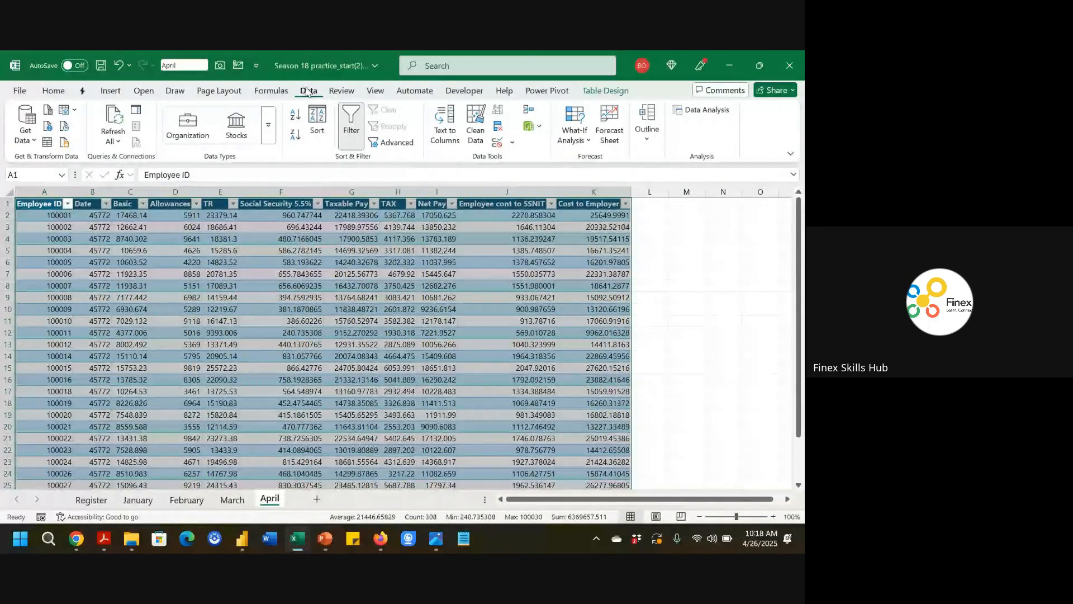
left_click(25, 140)
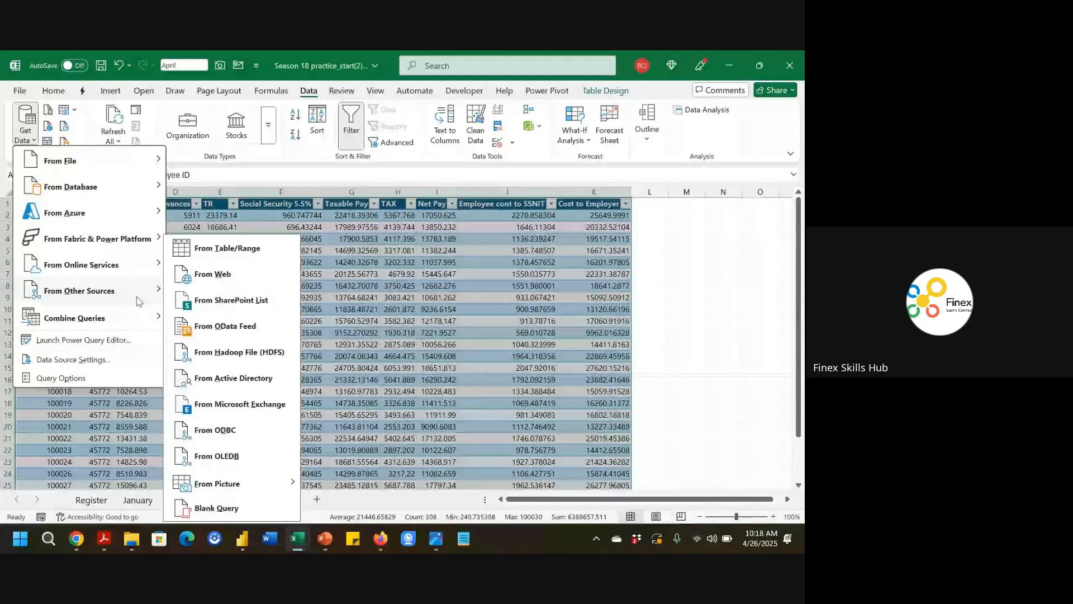
left_click(221, 507)
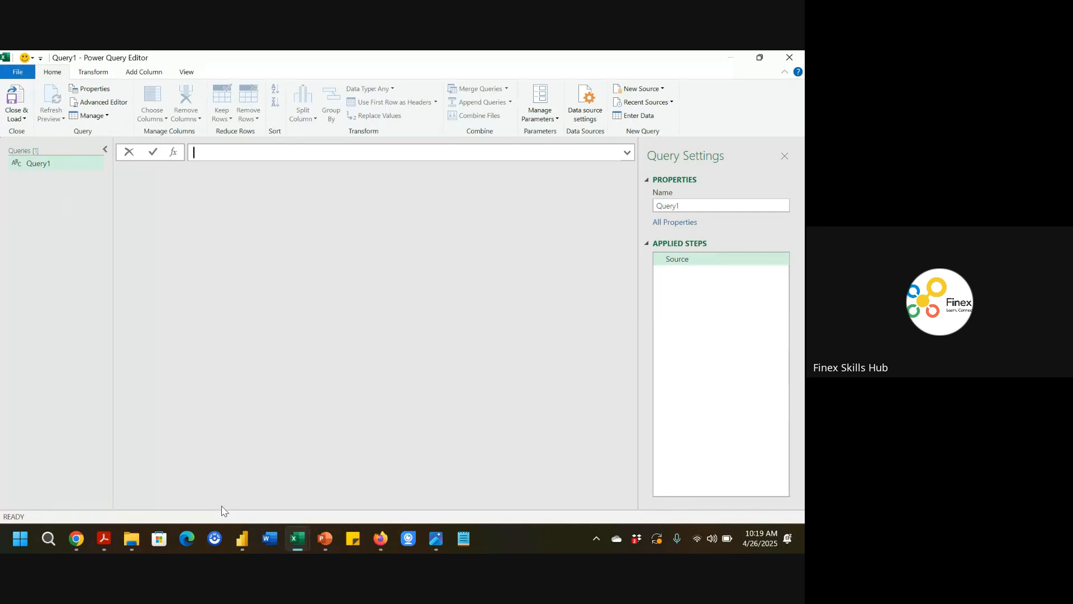
type("=Exce")
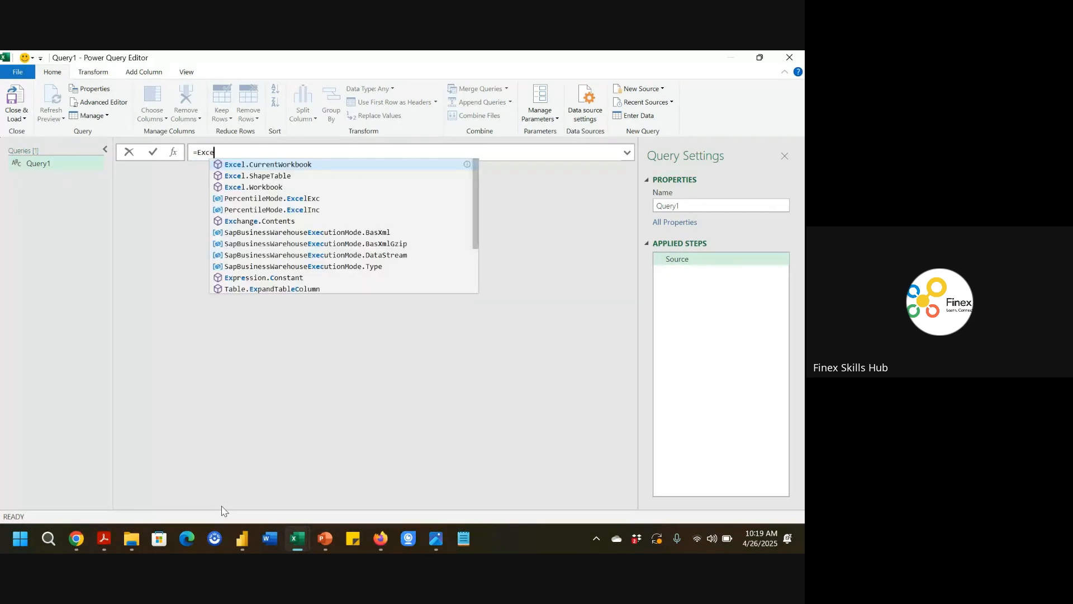
key("Tab")
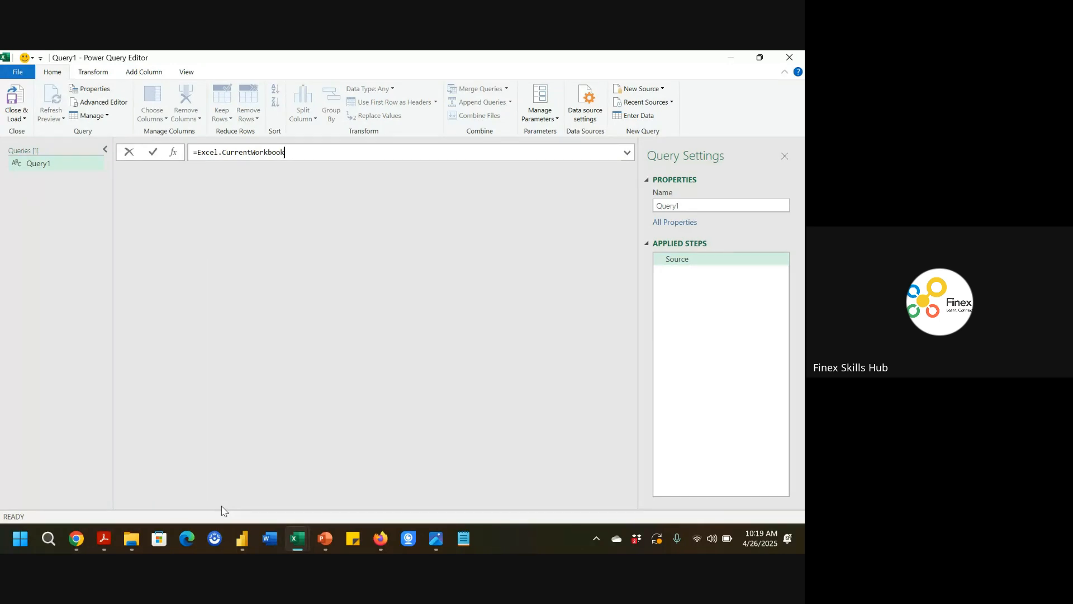
type("()")
key("Return")
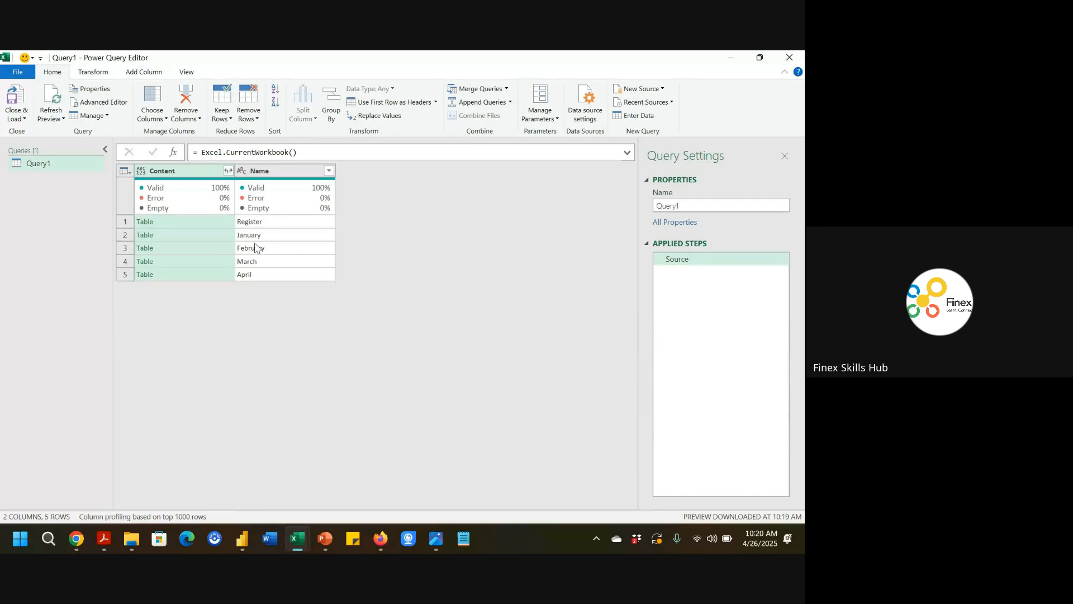
Filter the query's Name column to keep rows that do not contain Register.
left_click(328, 170)
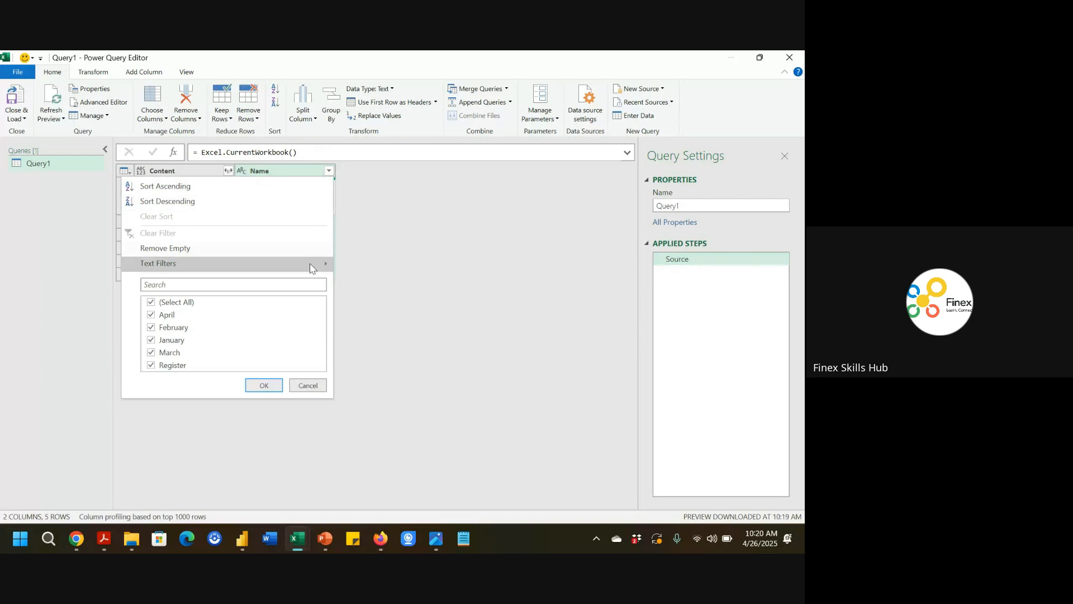
mouse_move(312, 270)
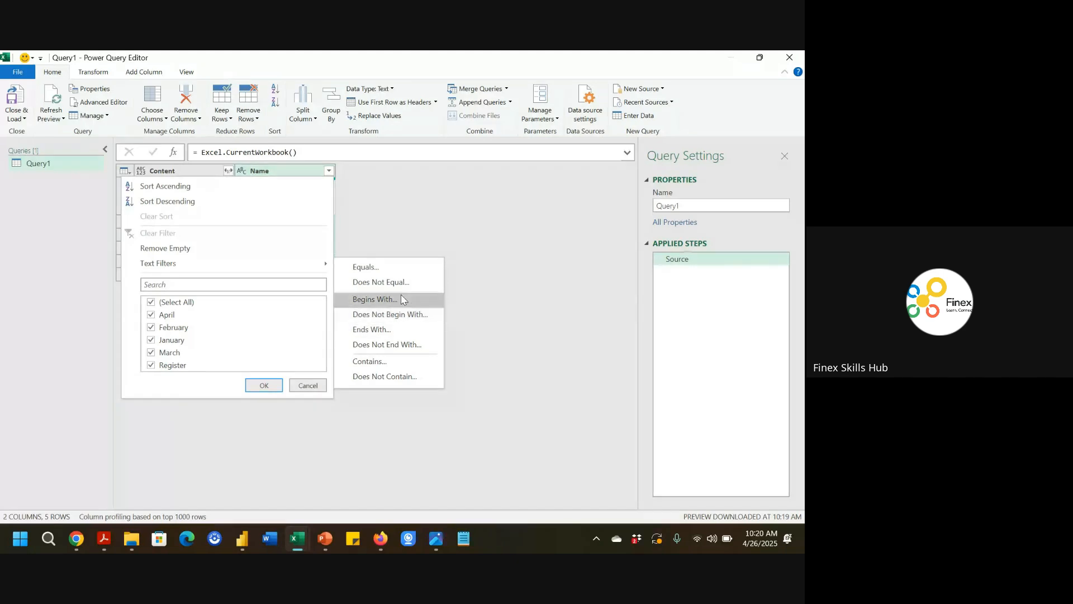
left_click(393, 376)
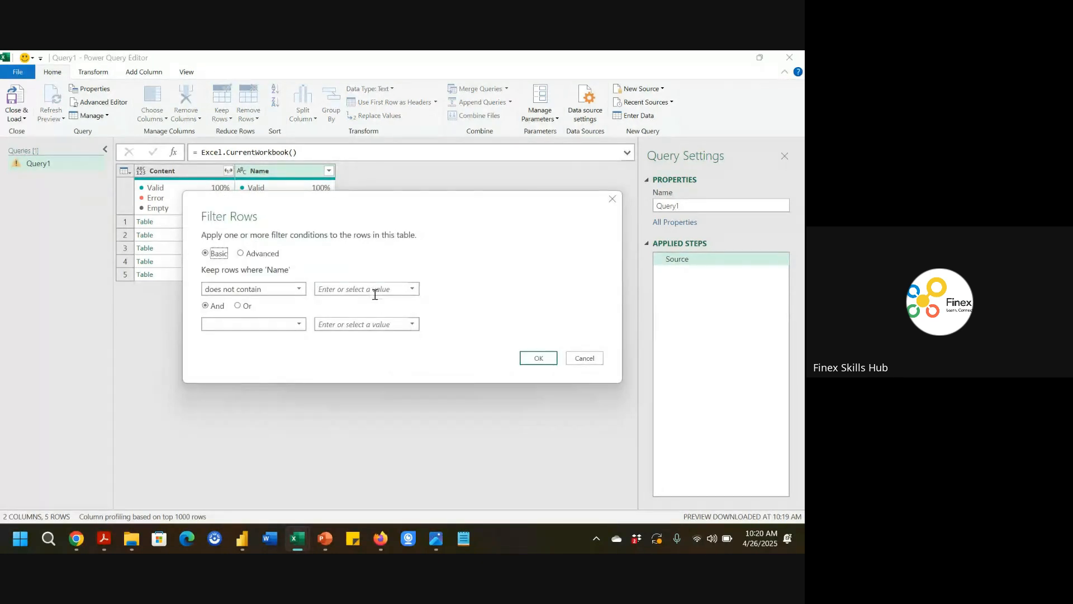
left_click(375, 292)
type("Register")
left_click(532, 360)
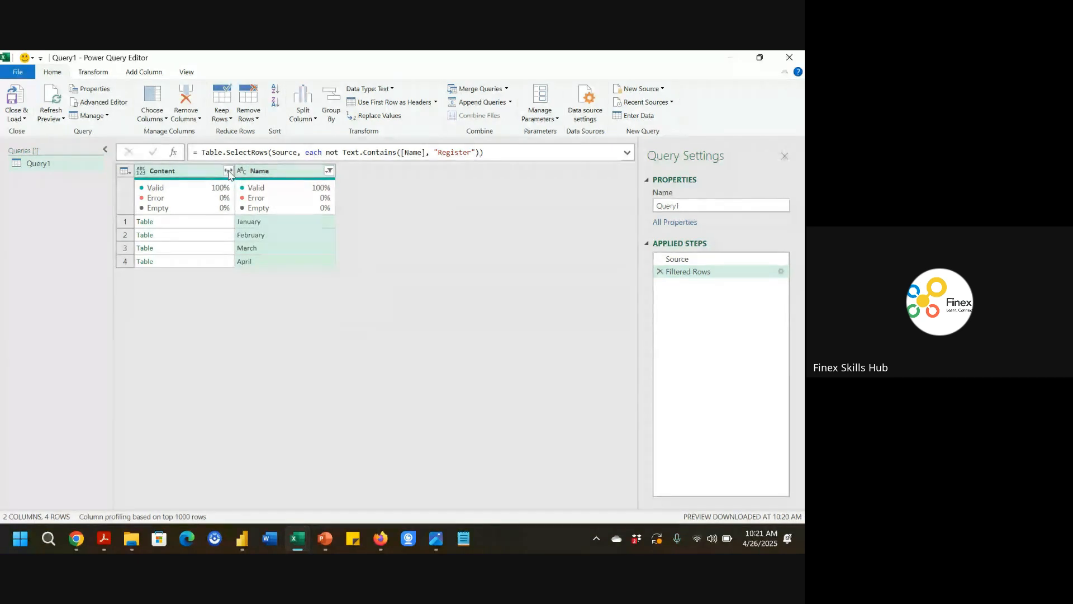
Expand the Content column with all fields, without using the original column name as prefix.
left_click(228, 172)
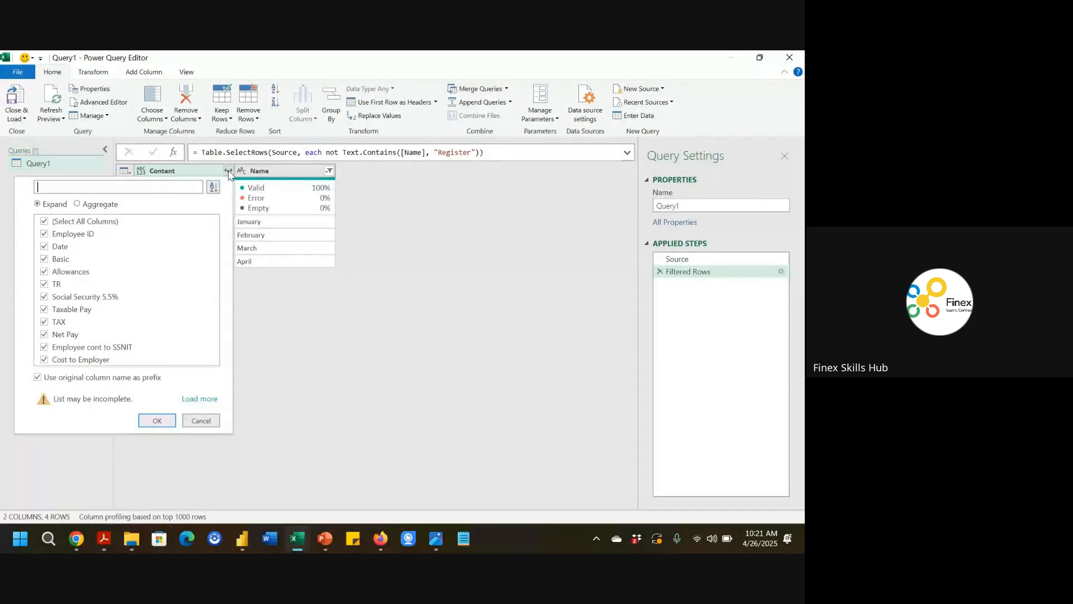
left_click(97, 378)
left_click(157, 421)
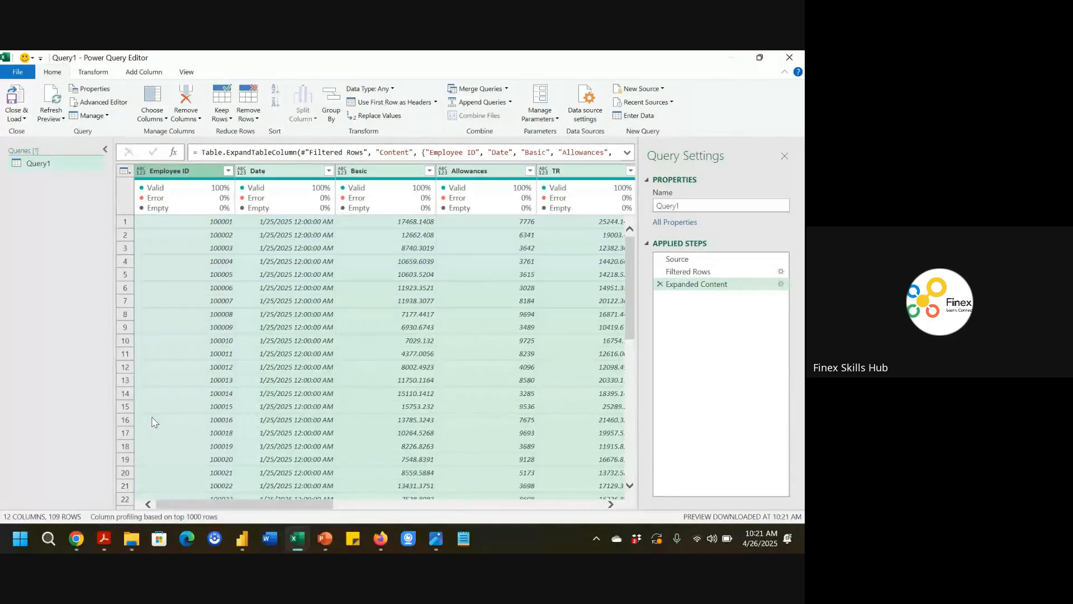
Close the Power Query editor and load the combined monthly data into the workbook.
scroll(394, 417, "right", 10)
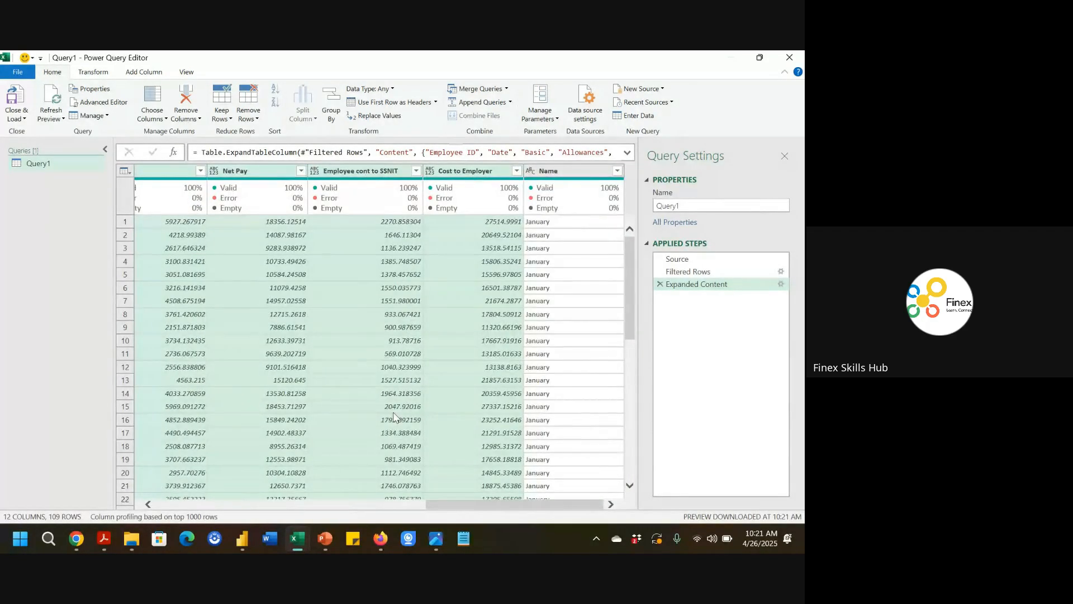
scroll(575, 341, "down", 8)
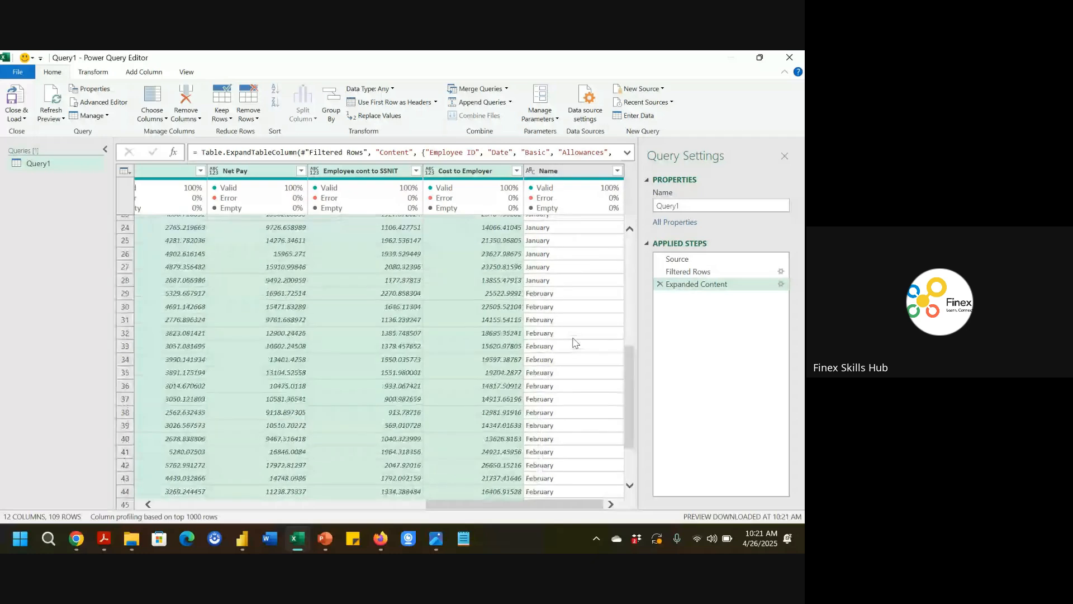
scroll(575, 342, "down", 10)
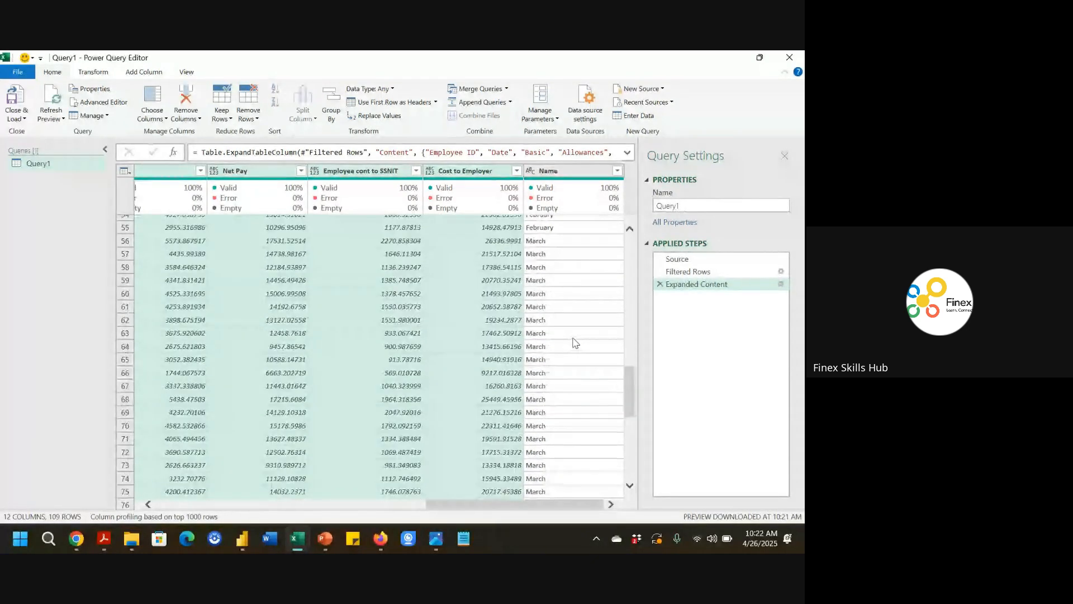
scroll(576, 343, "down", 9)
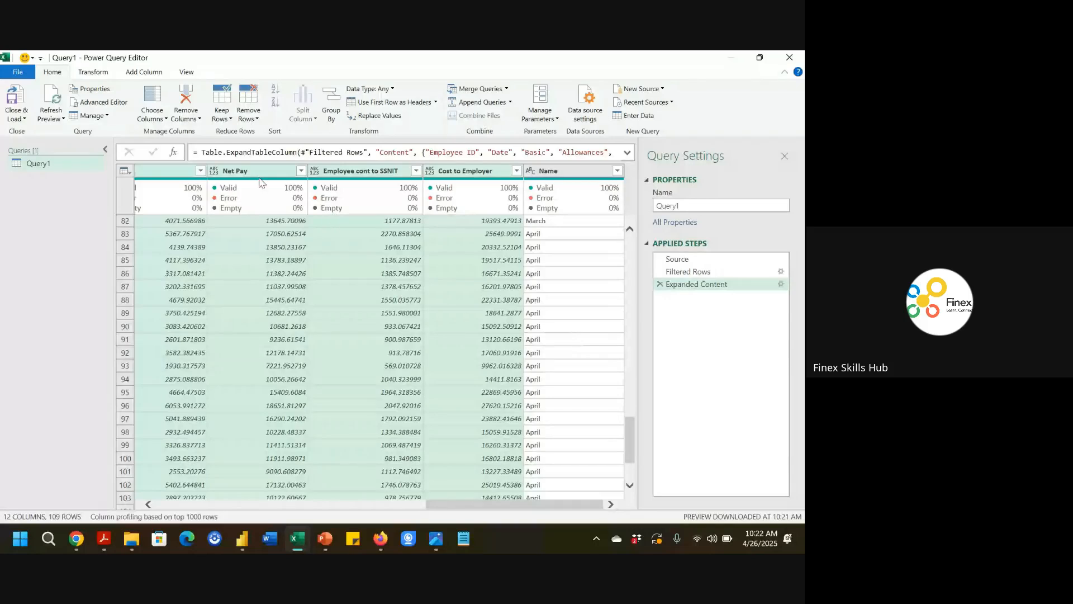
left_click(25, 104)
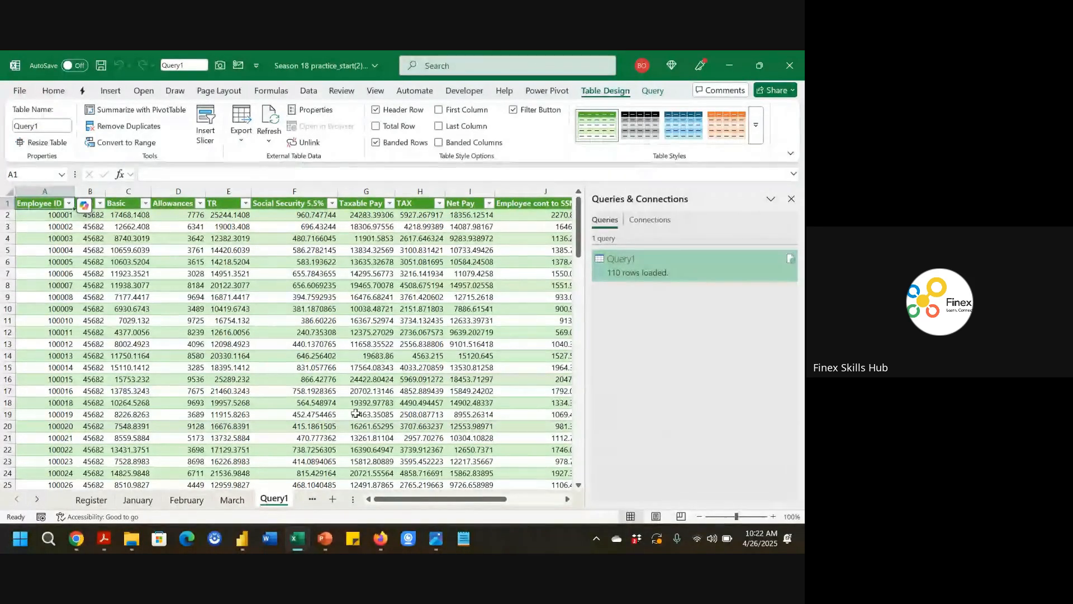
Inspect the month values listed in the loaded table's Name column filter.
scroll(428, 338, "right", 5)
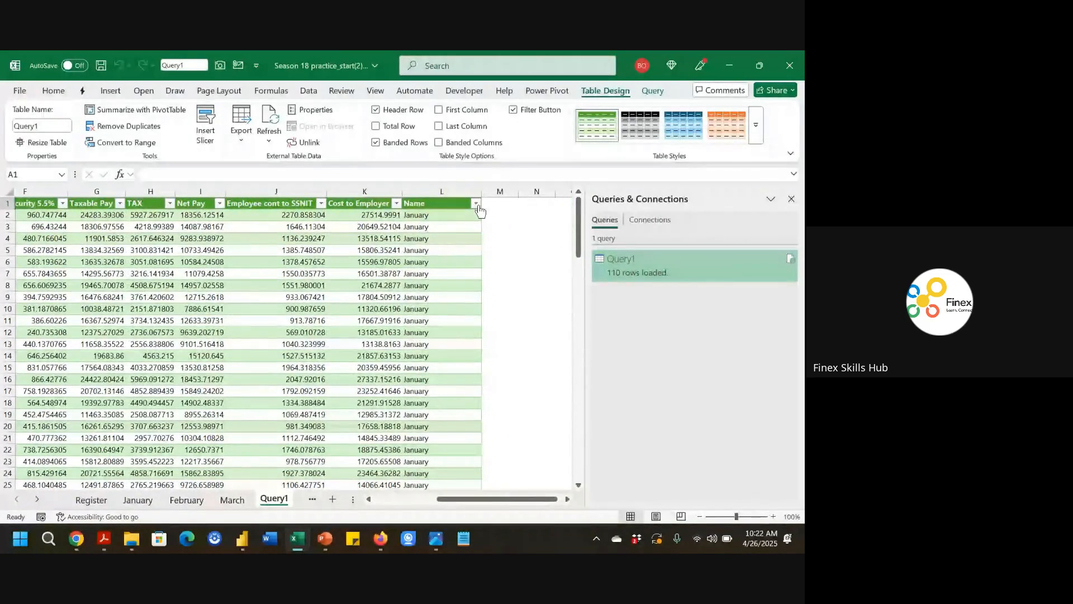
left_click(477, 204)
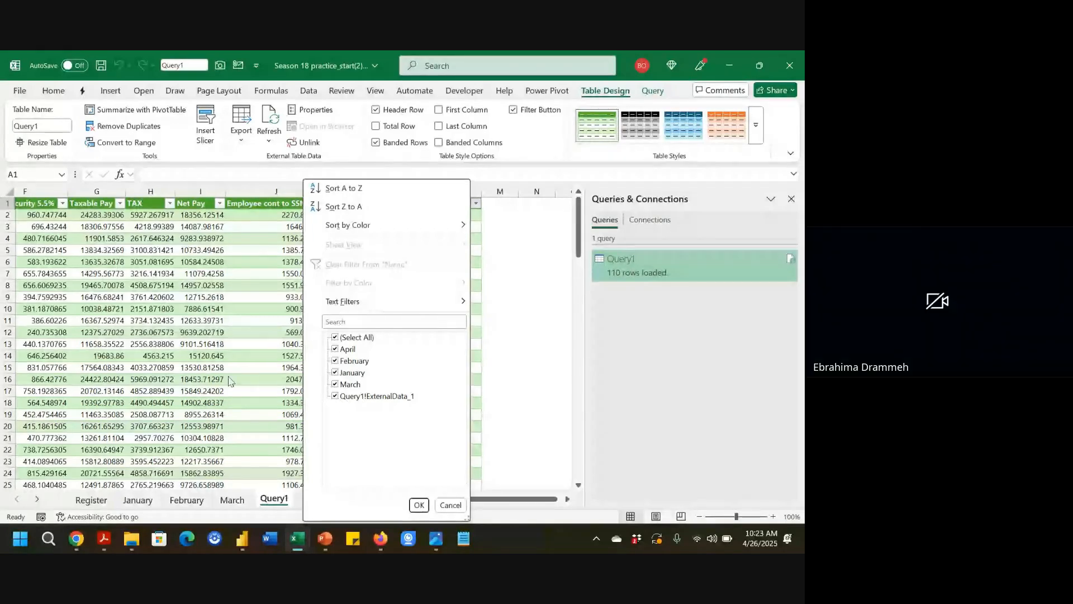
left_click(213, 371)
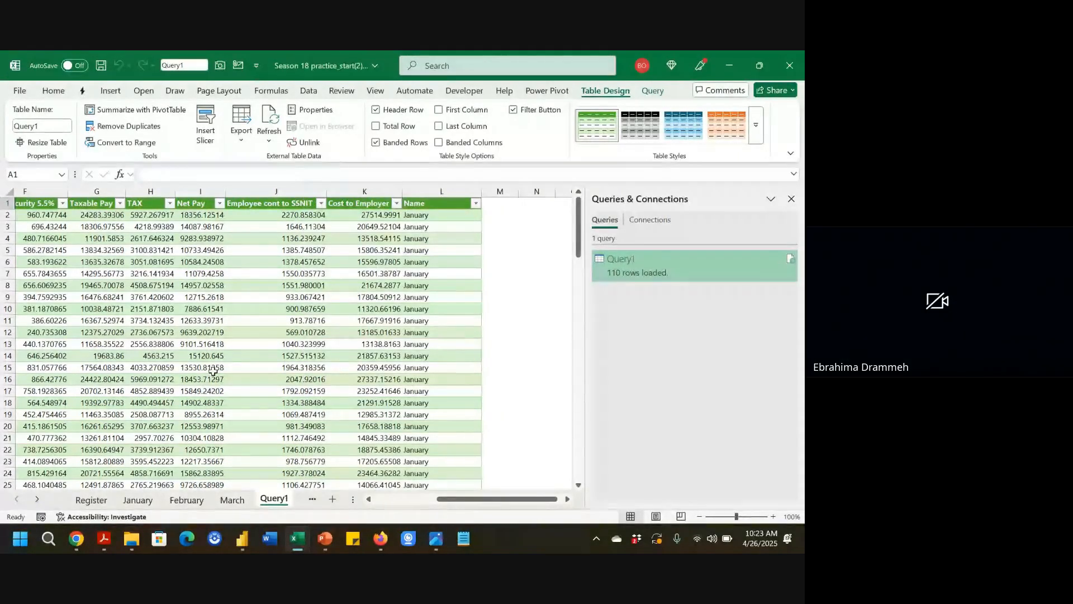
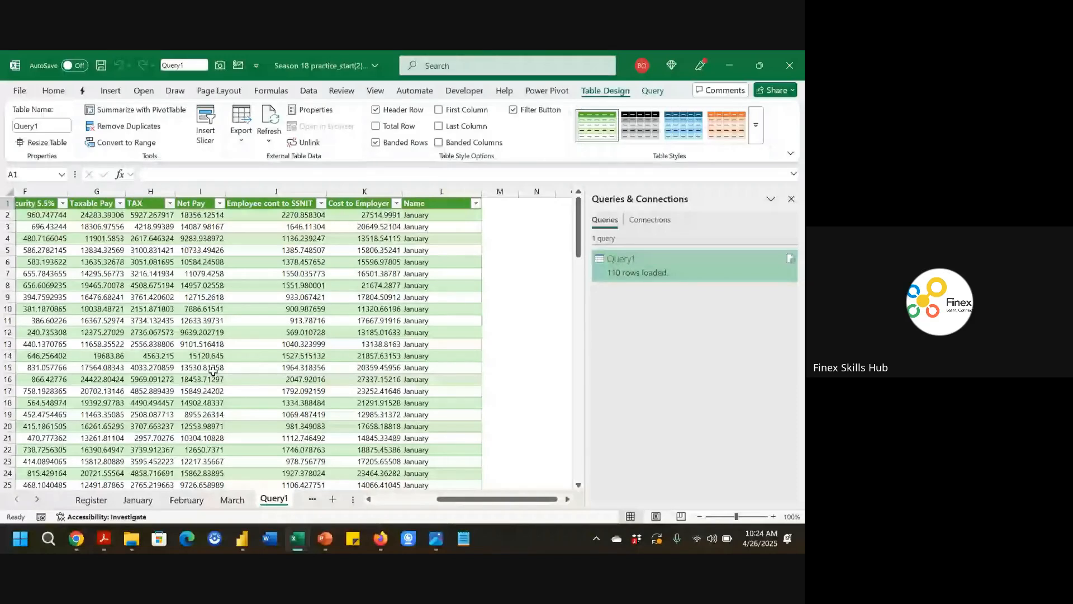
Close the Queries & Connections pane and insert a new blank worksheet.
left_click(791, 199)
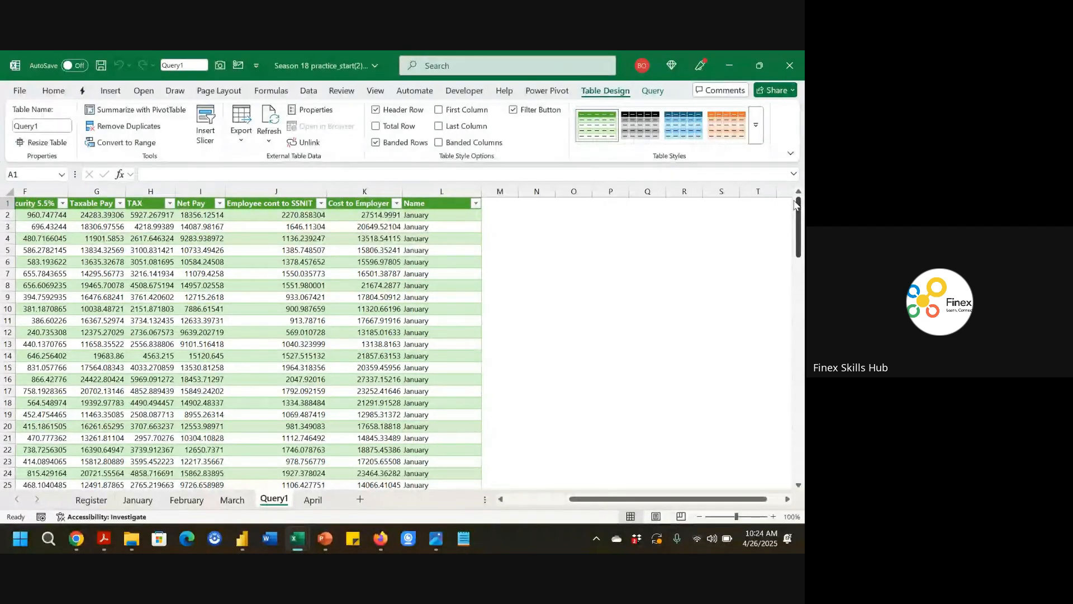
left_click(323, 500)
left_click(360, 499)
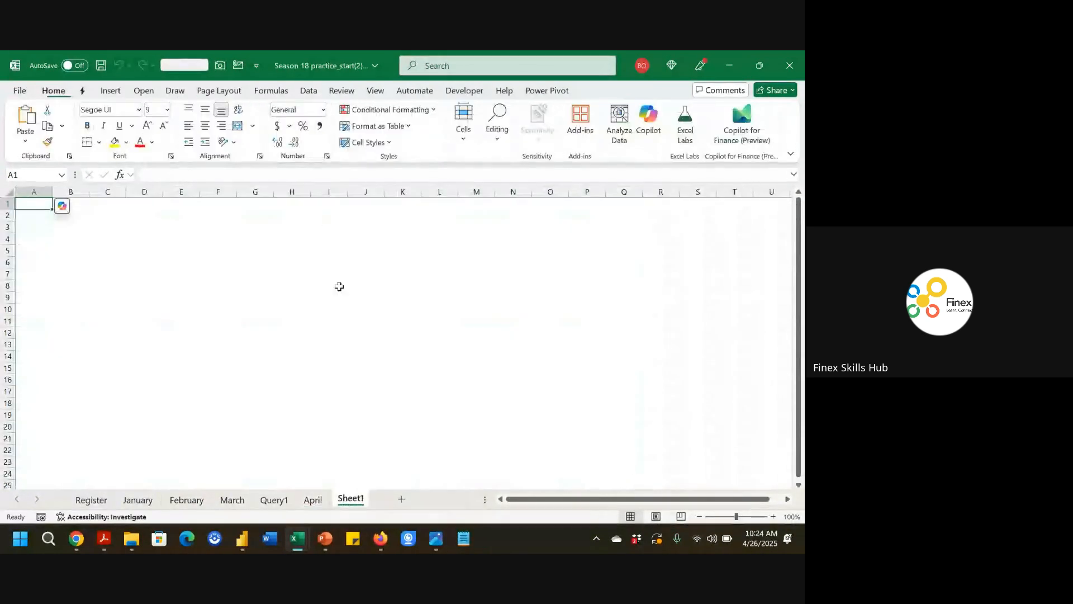
In cell B3 of the new sheet, enter =VSTACK(January,February,March,April) to stack the four monthly tables.
left_click(773, 517)
left_click(774, 516)
left_click(773, 517)
left_click(774, 516)
left_click(773, 517)
left_click(774, 517)
left_click(773, 516)
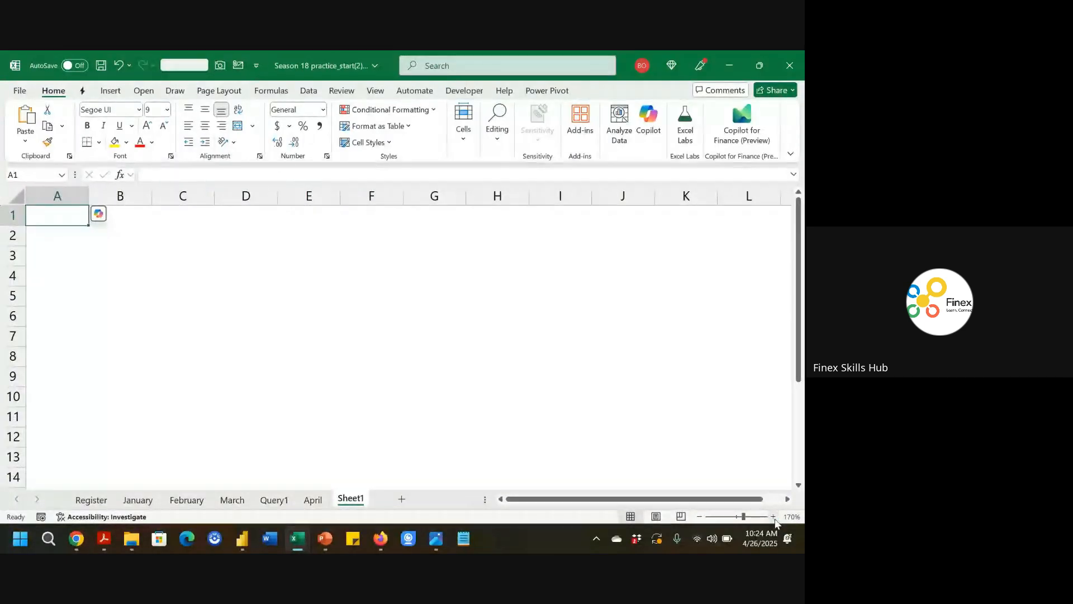
left_click(125, 255)
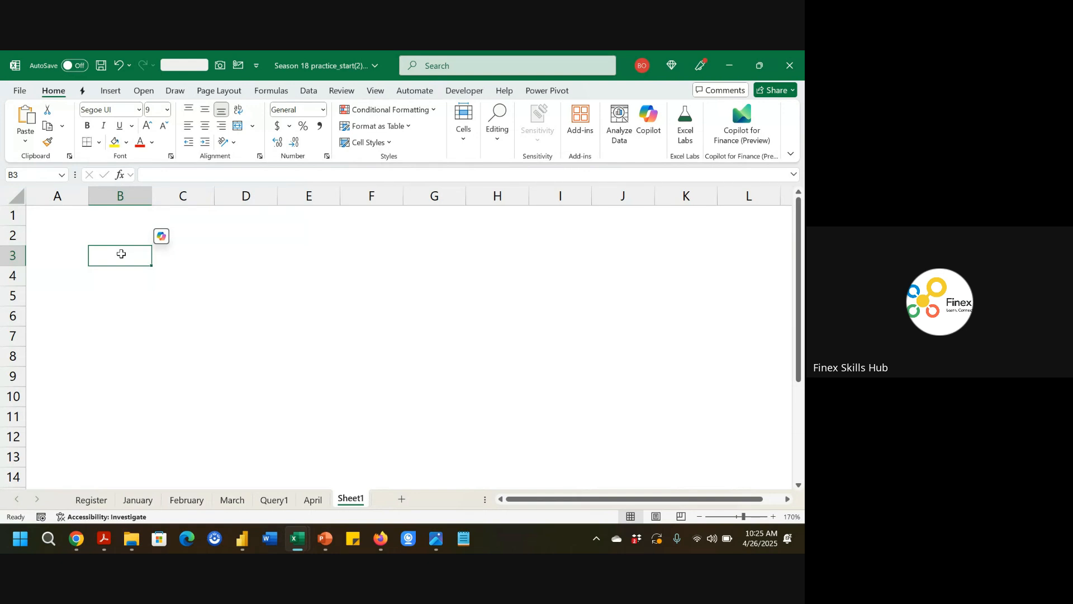
type("=vst")
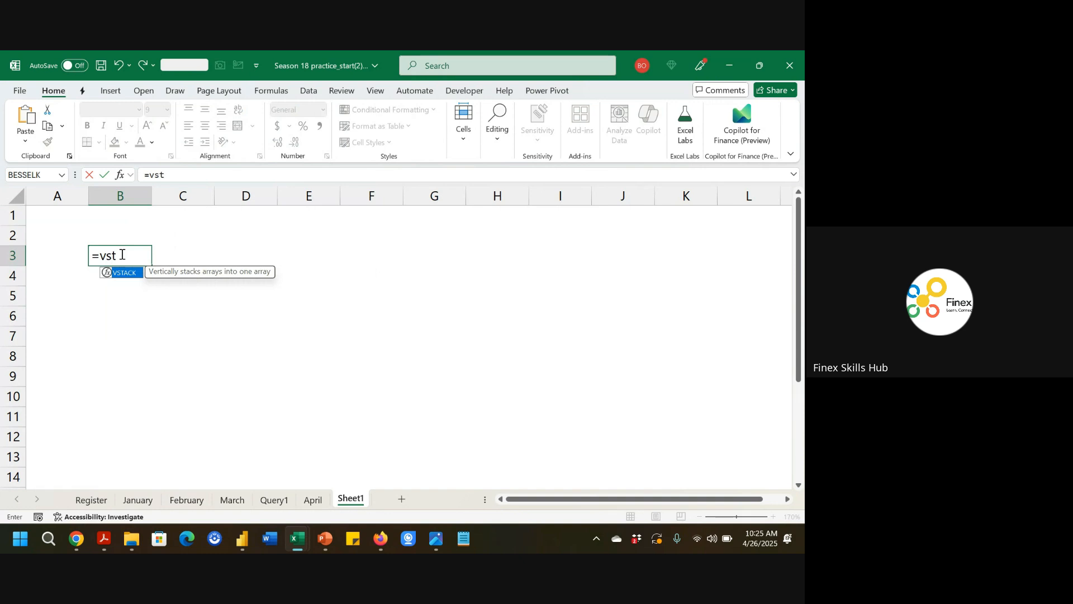
key("Tab")
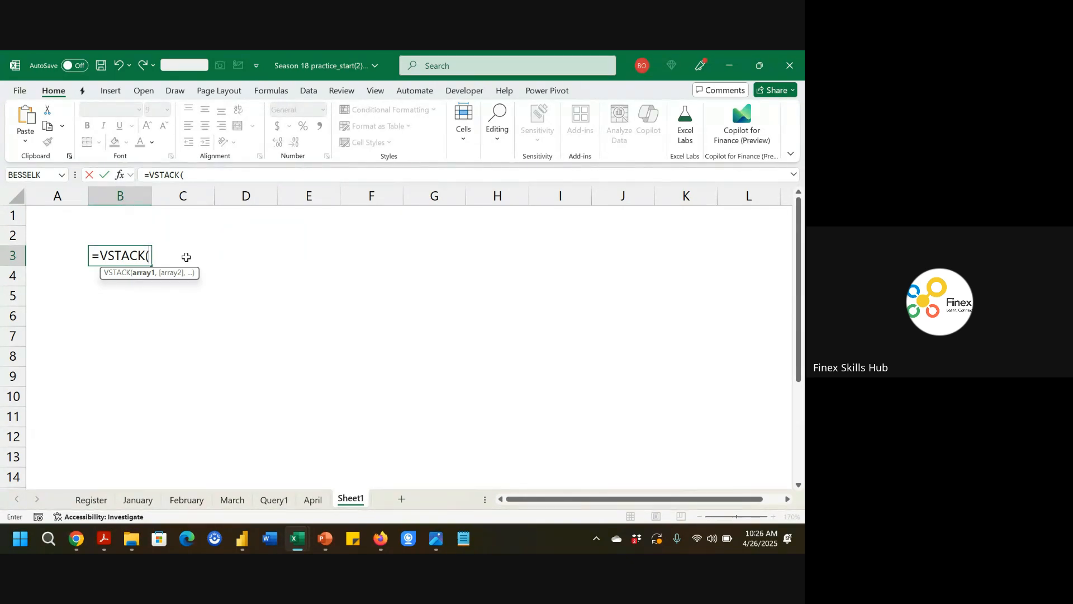
type("January,February")
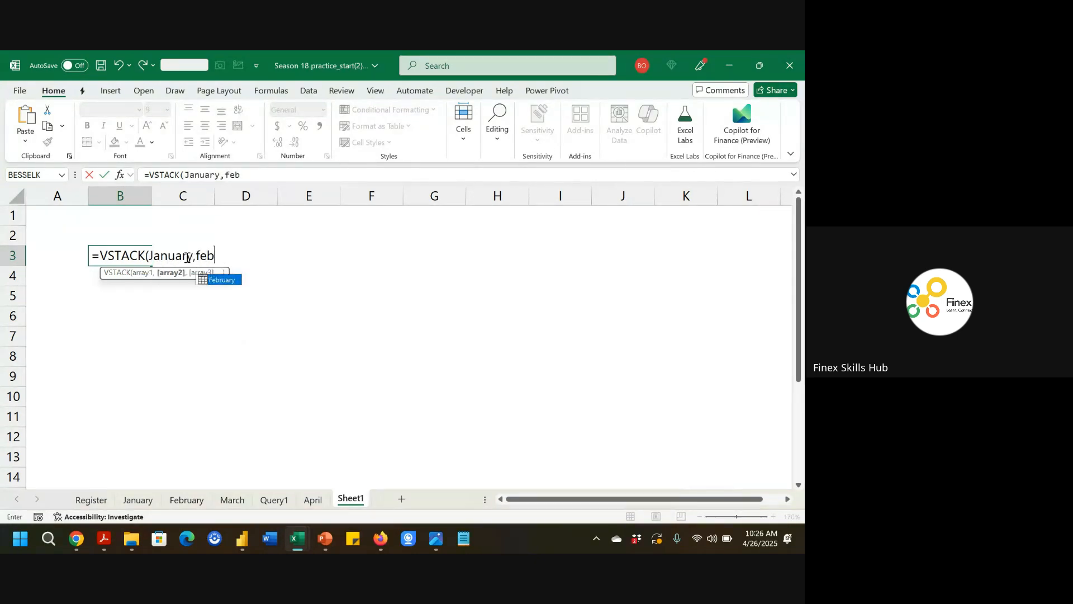
type(",ma")
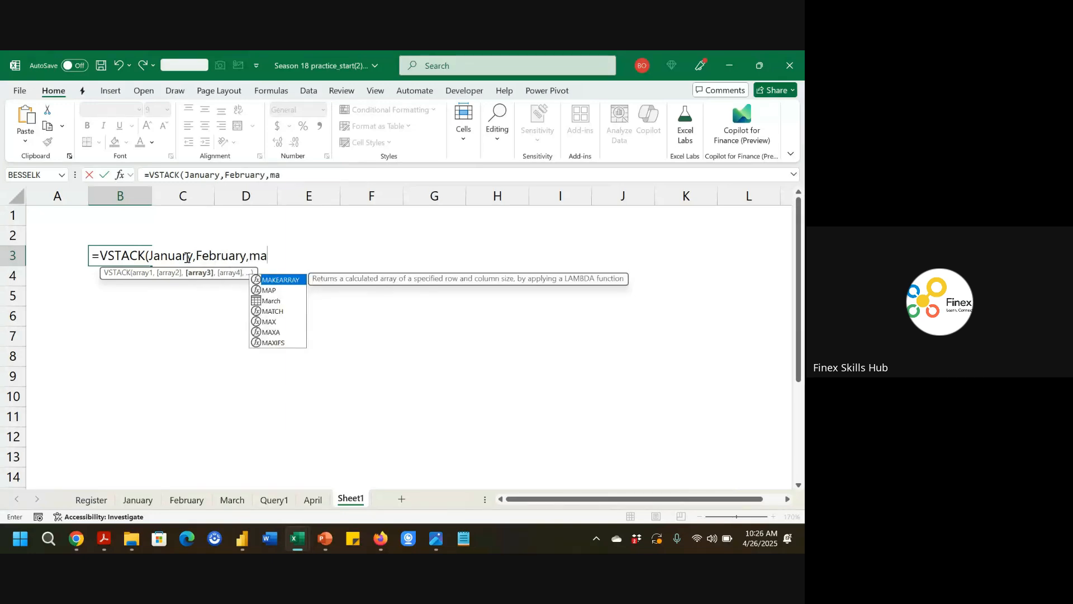
key("Down")
key("Down")
key("Tab")
type(",ao")
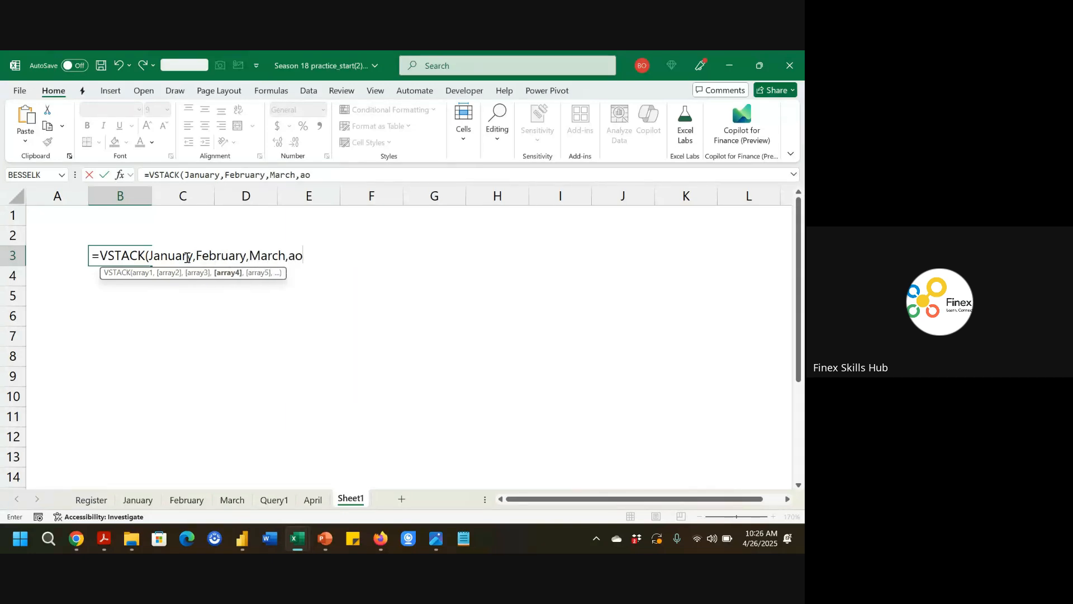
key("BackSpace")
type("p")
key("Tab")
type(")")
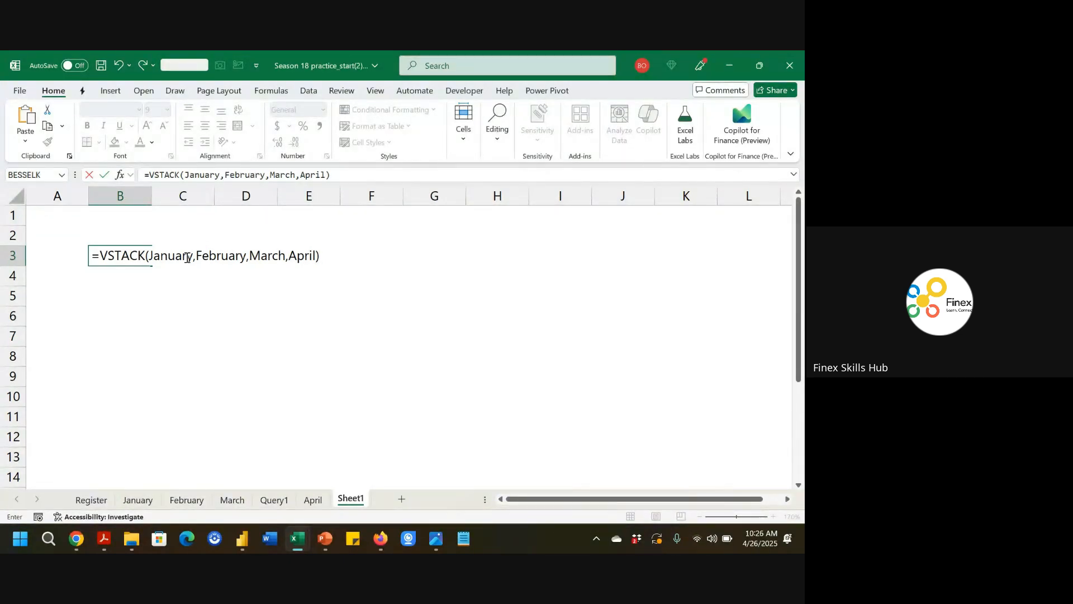
key("Return")
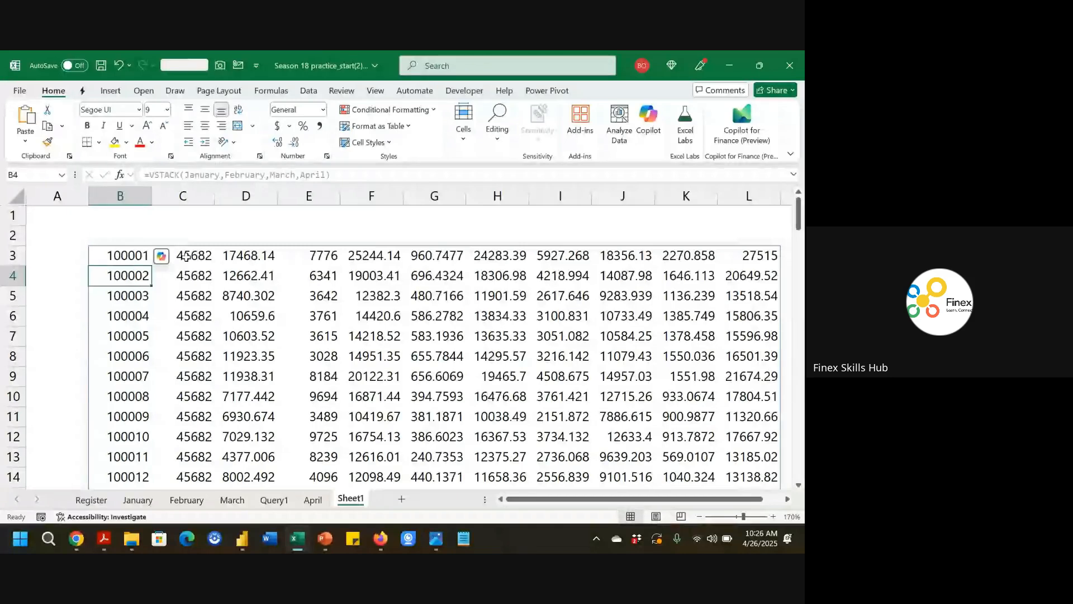
Change the formula's first argument to January[#All] so the header row is included.
key("Up")
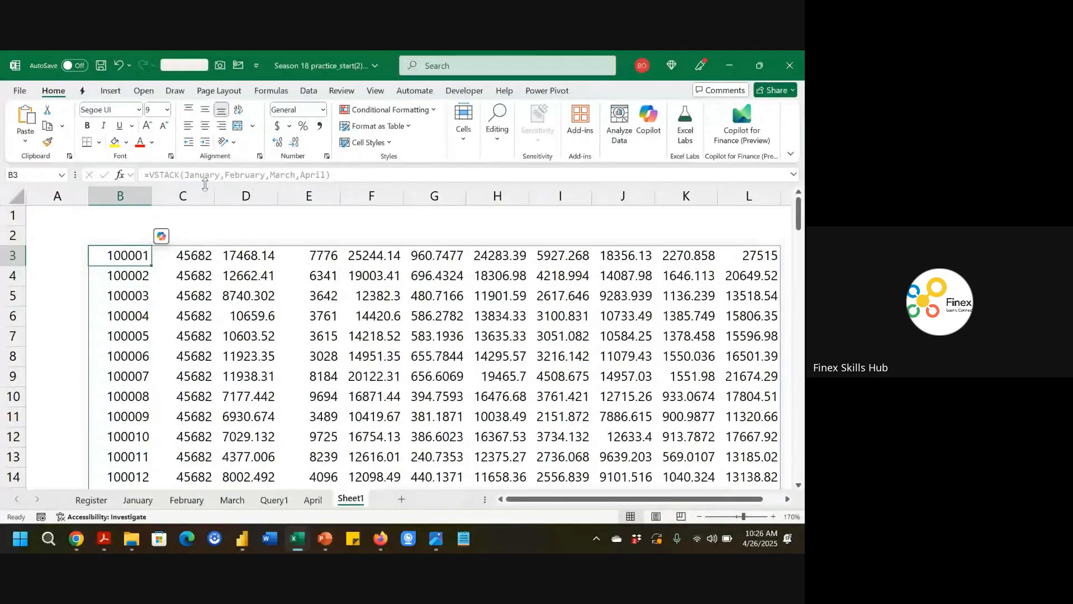
double_click(128, 252)
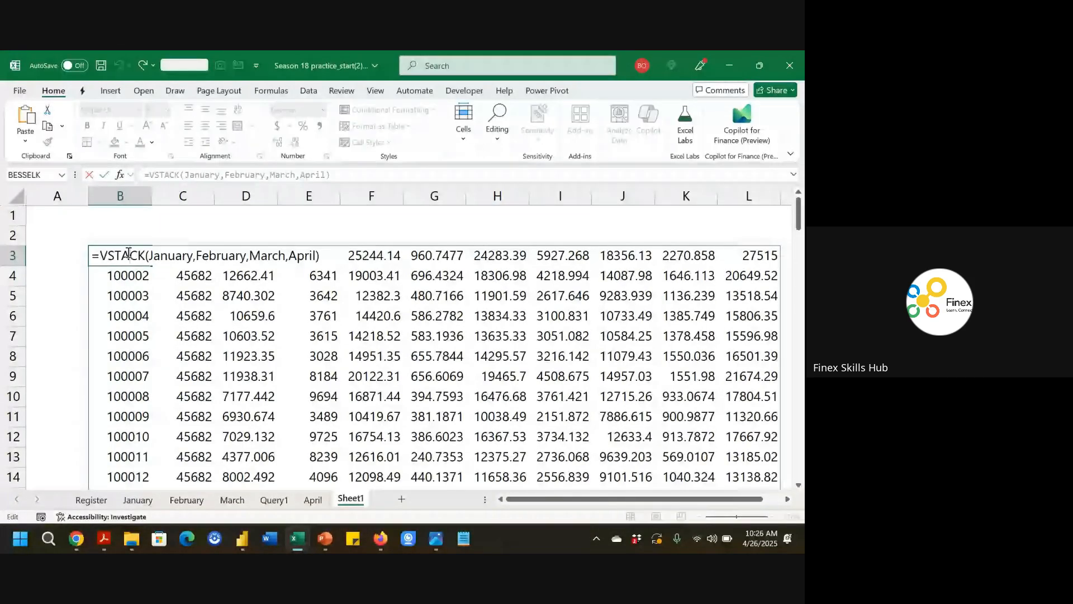
left_click(194, 255)
type("[A")
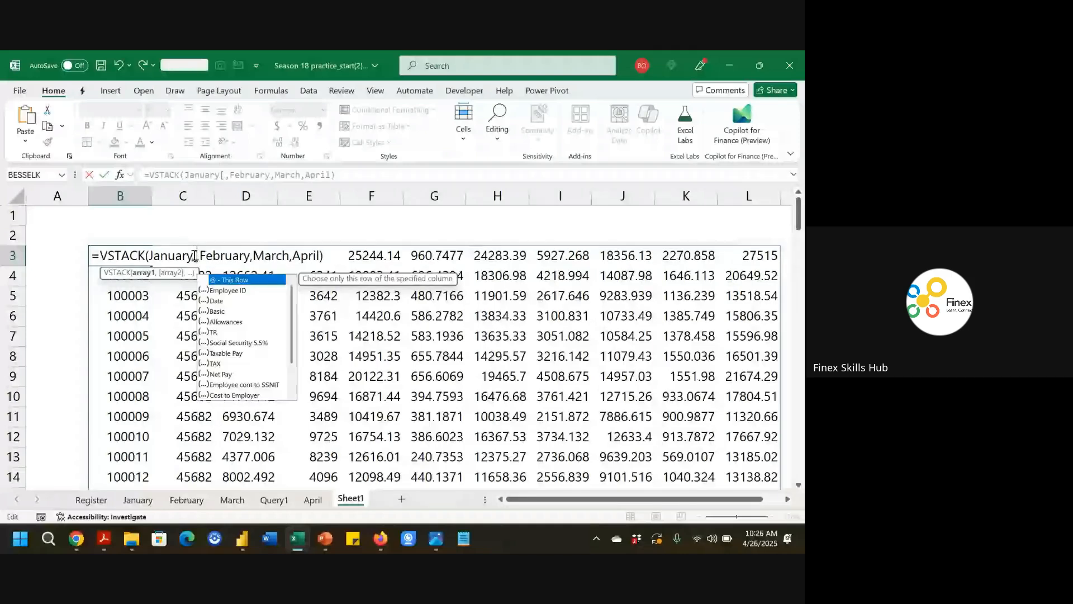
key("BackSpace")
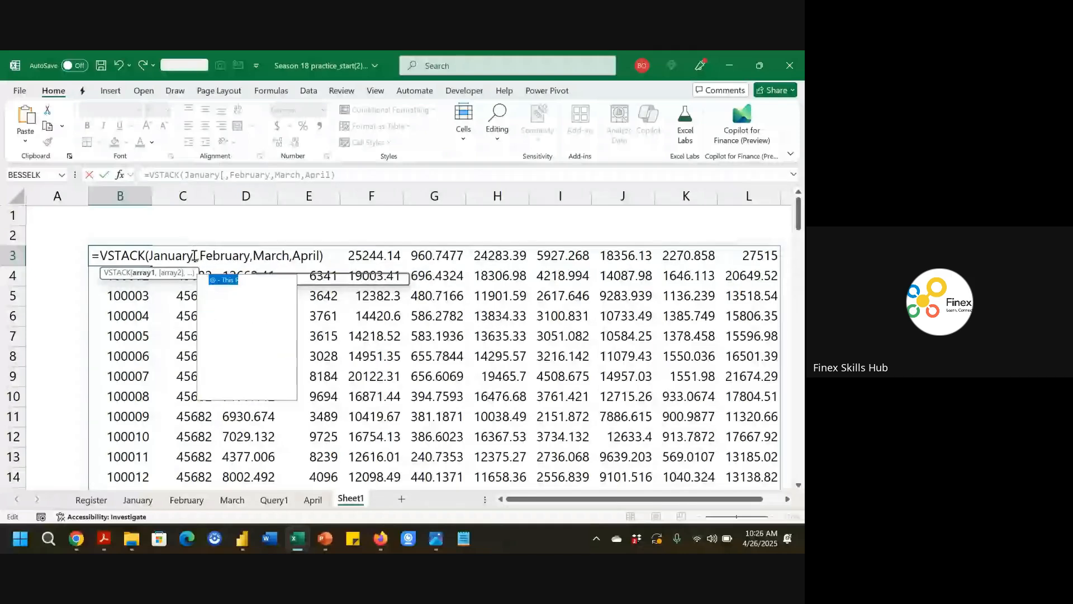
type("#All]")
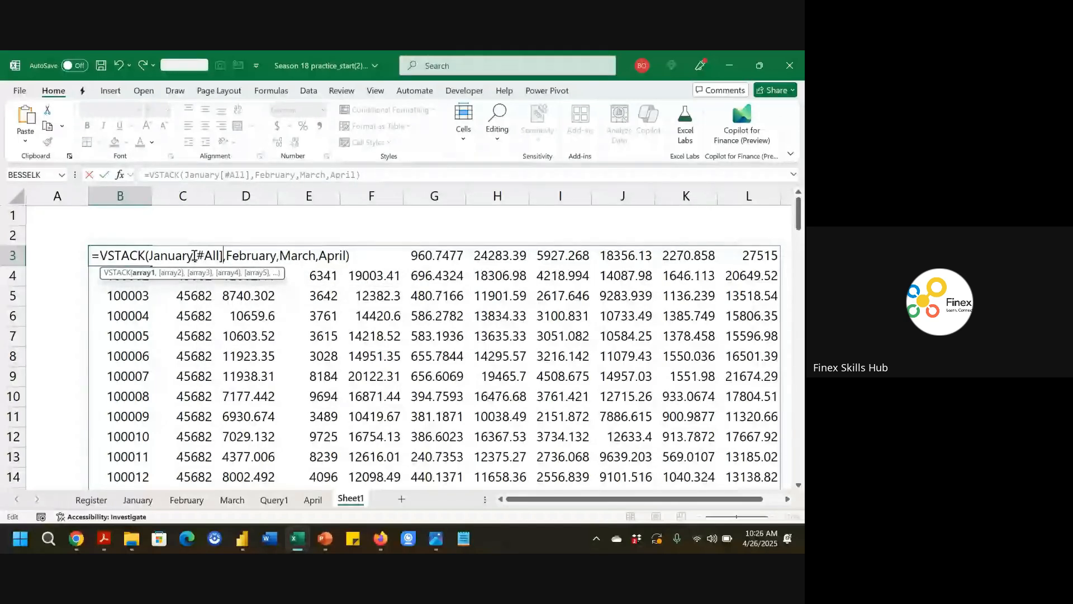
key("Return")
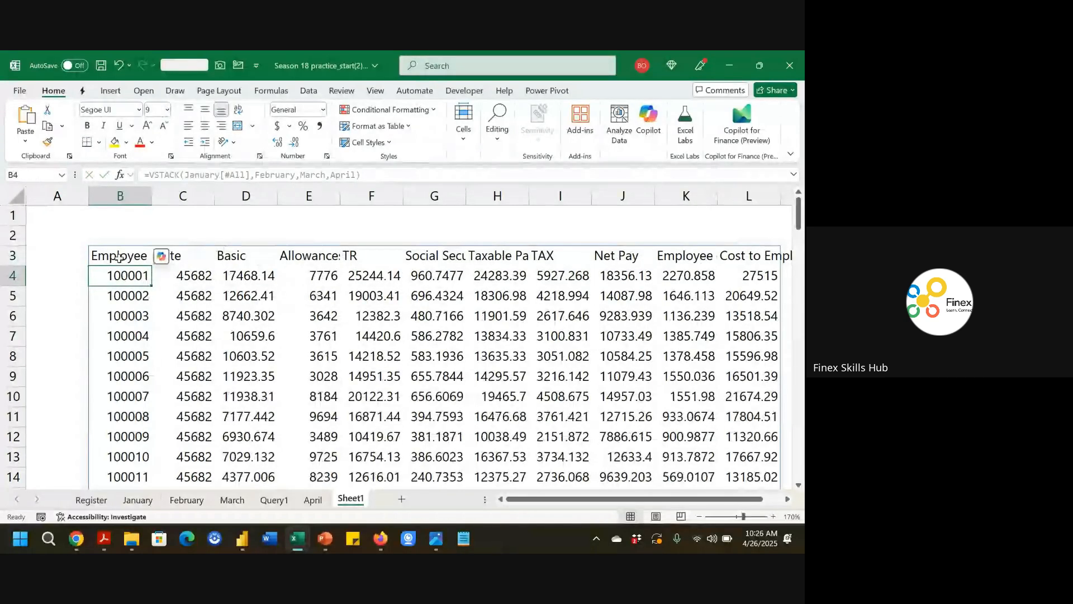
Apply the date format to the stacked Date column.
left_click(100, 258)
key("ctrl+shift+Right")
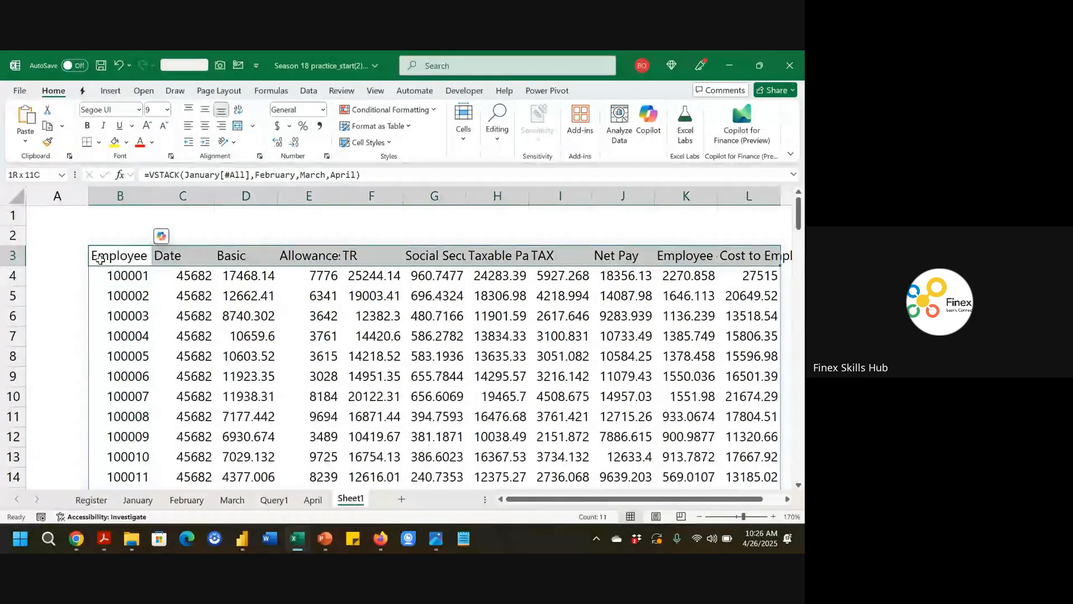
key("ctrl+shift+Down")
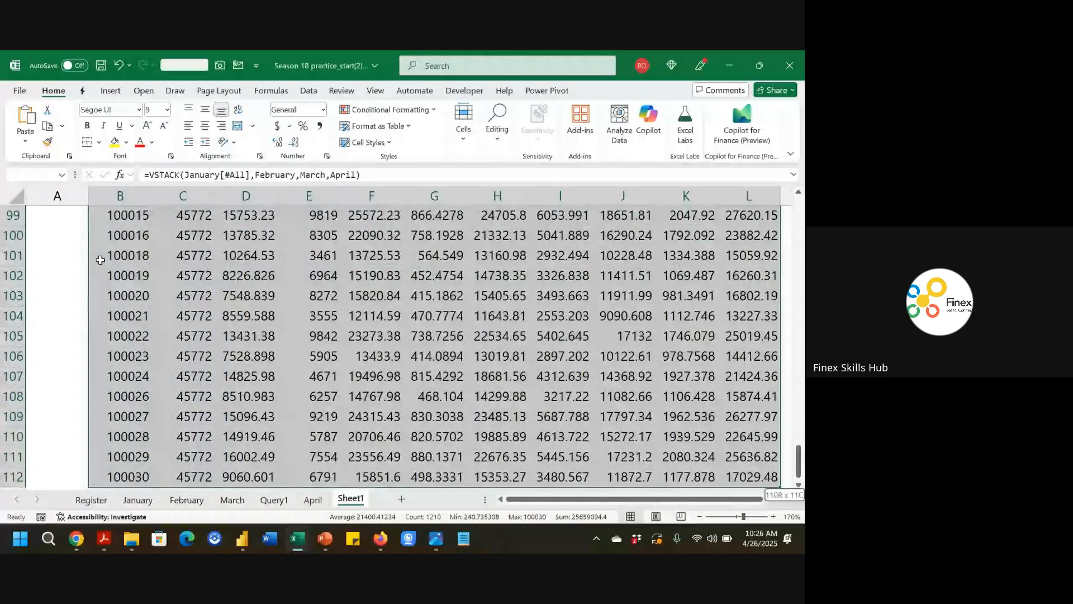
key("Up")
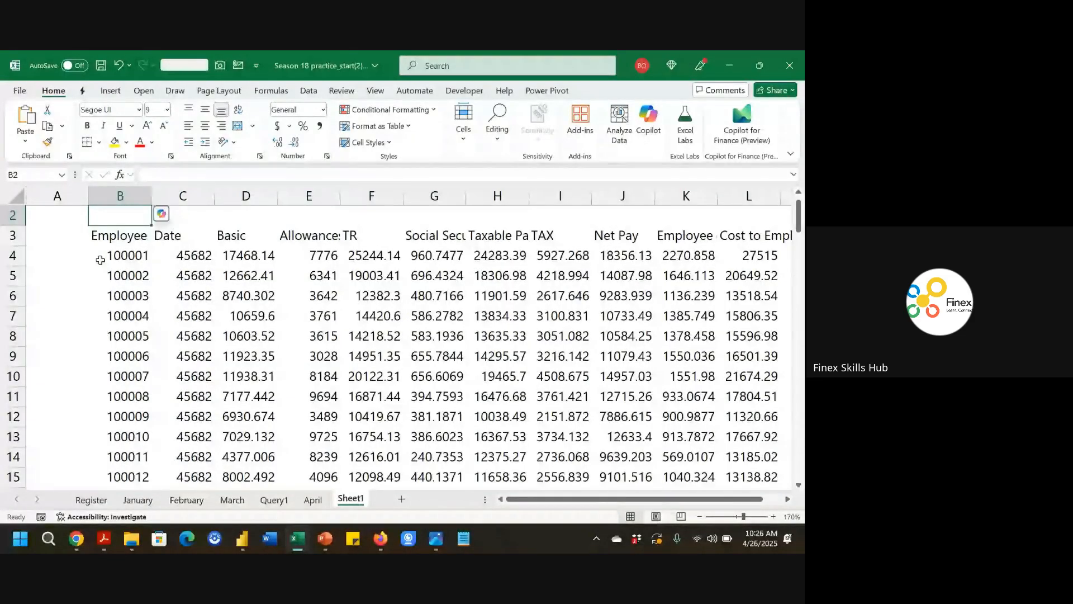
key("Right")
key("Right")
key("Right")
key("Right")
key("Right")
key("Down")
key("Left")
key("Left")
key("Left")
key("Left")
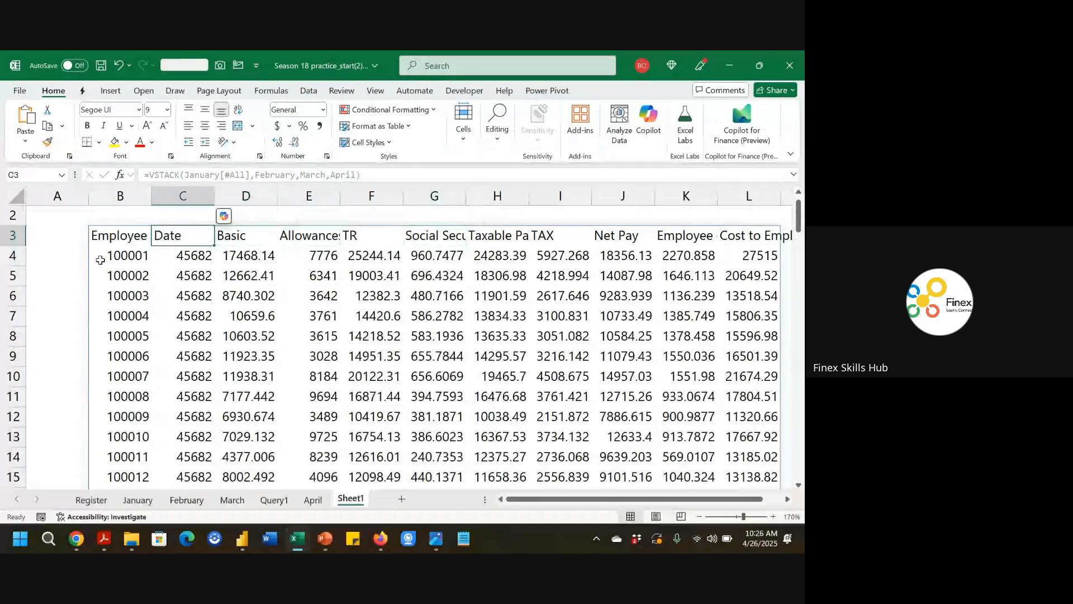
key("Down")
key("ctrl+shift+Down")
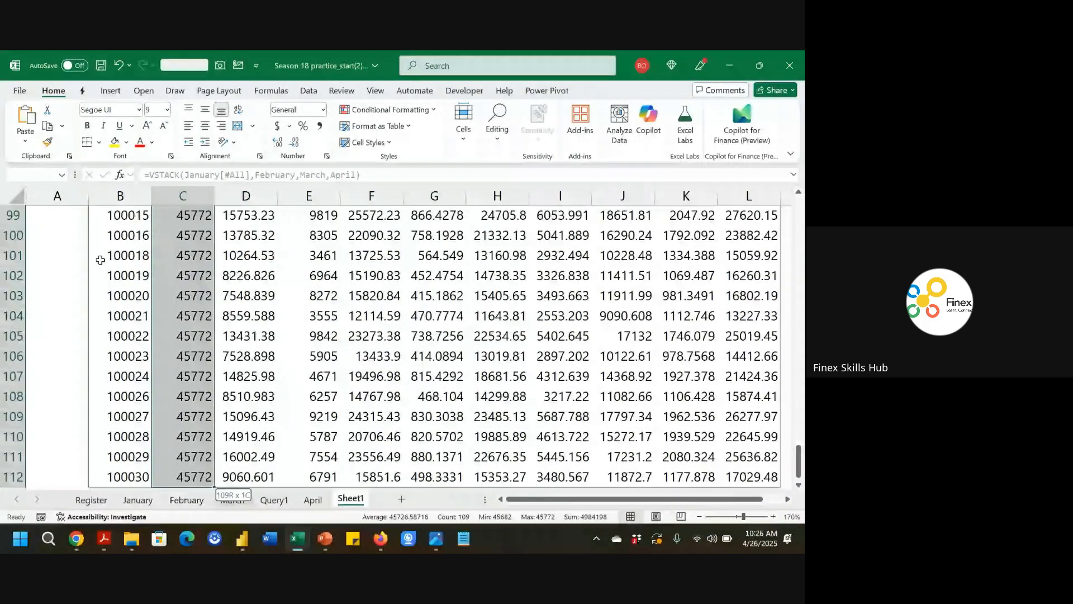
key("ctrl+BackSpace")
key("ctrl+shift+3")
Scroll through the stacked Date column to check the months of the rows.
key("Down")
key("Down")
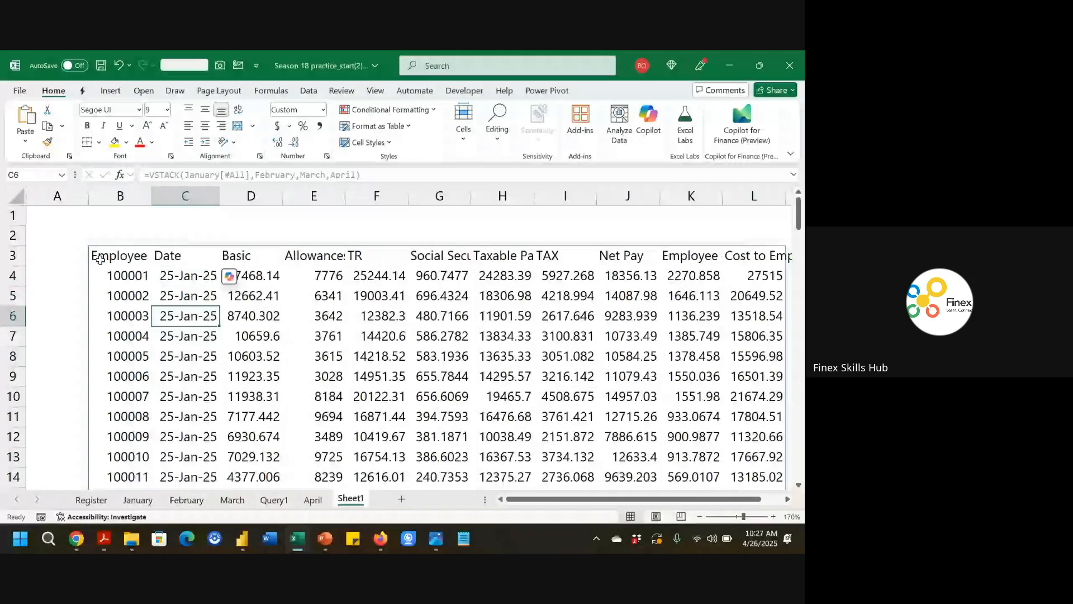
key("Down")
key("Down")
key("Down")
key("Down")
key("Down")
key("Down")
key("Down")
key("Down")
key("Down")
key("Down")
key("Down")
key("Down")
key("Down")
key("Down")
key("Down")
key("Down")
key("Down")
key("Down")
key("Down")
key("Down")
key("Down")
key("Down")
key("Down")
key("Down")
key("Down")
key("Down")
key("Down")
key("Down")
key("Down")
key("Down")
key("Down")
key("Down")
key("Down")
key("Down")
key("Down")
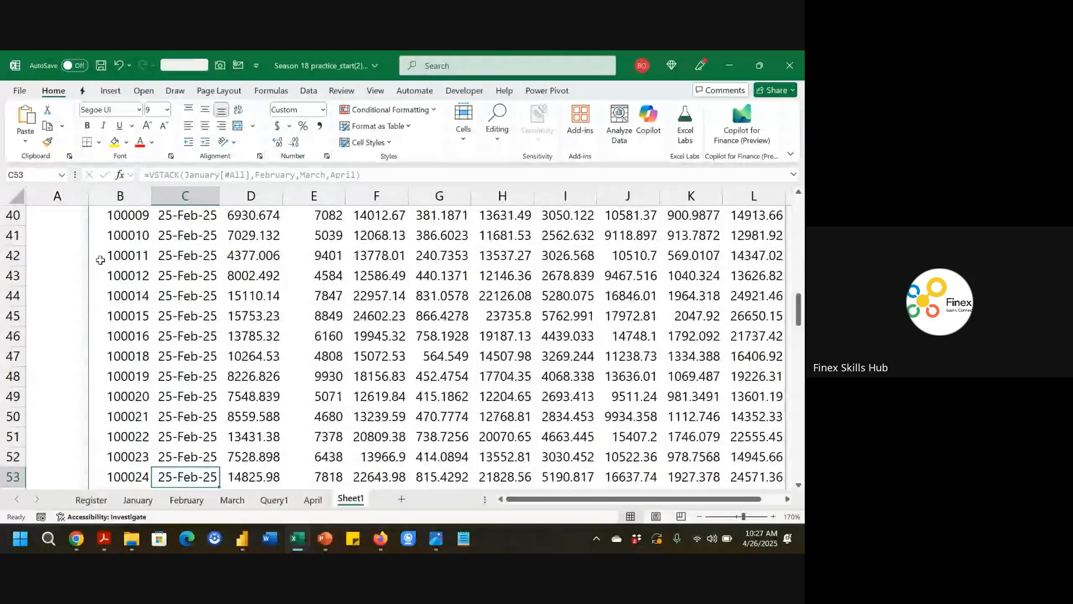
key("Down")
key("Down")
key("Down")
key("Down")
key("Down")
key("Down")
key("Down")
key("Down")
key("Down")
key("Down")
key("Down")
key("Down")
key("Down")
key("Down")
key("Down")
key("Down")
key("Down")
key("Down")
key("Down")
key("Down")
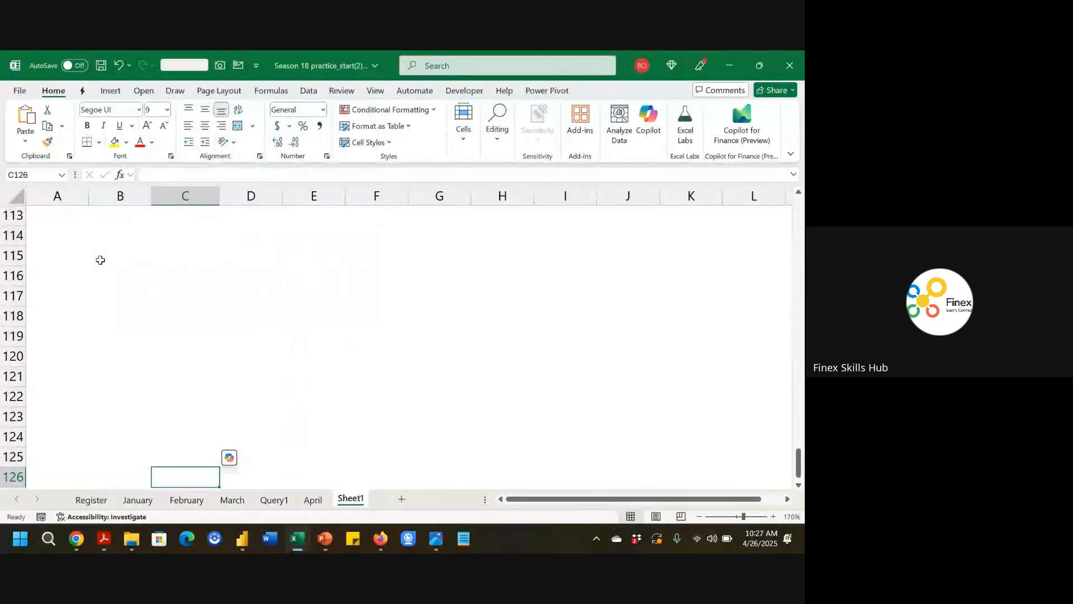
key("Up")
key("Up")
key("Up")
key("Up")
key("Up")
key("Up")
key("Up")
key("Up")
key("Up")
key("Up")
key("Up")
key("Up")
key("Up")
key("Up")
key("Up")
key("Up")
key("Up")
key("Up")
key("Up")
key("Up")
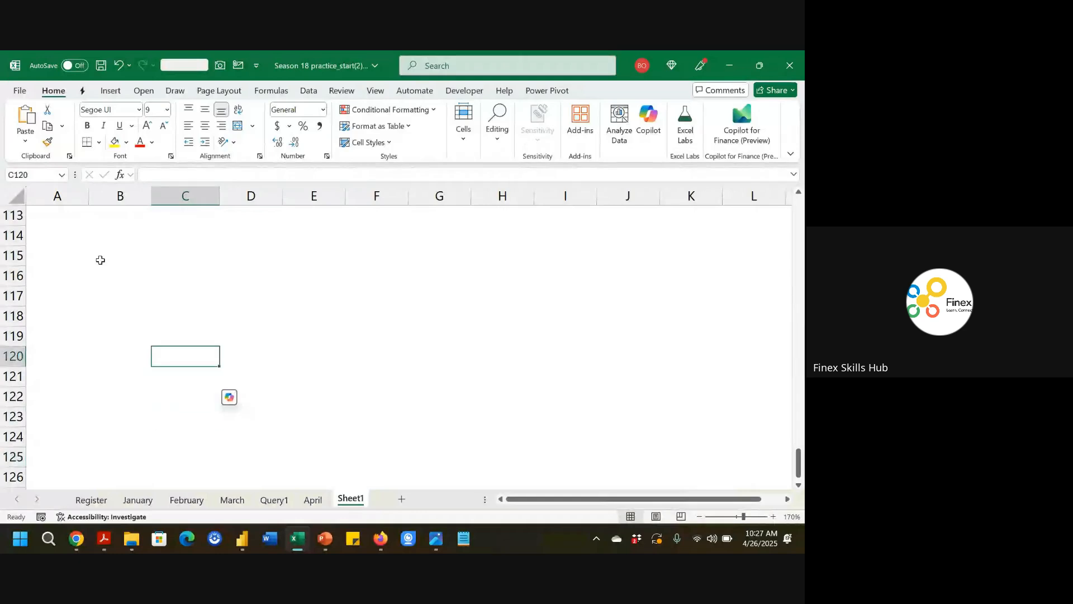
key("Up")
key("Up")
key("Up")
key("Up")
key("Up")
key("Up")
key("Up")
key("Up")
key("Up")
key("Up")
key("Up")
key("Up")
key("Up")
key("Up")
key("Up")
key("Up")
key("Up")
key("Up")
key("Up")
key("Up")
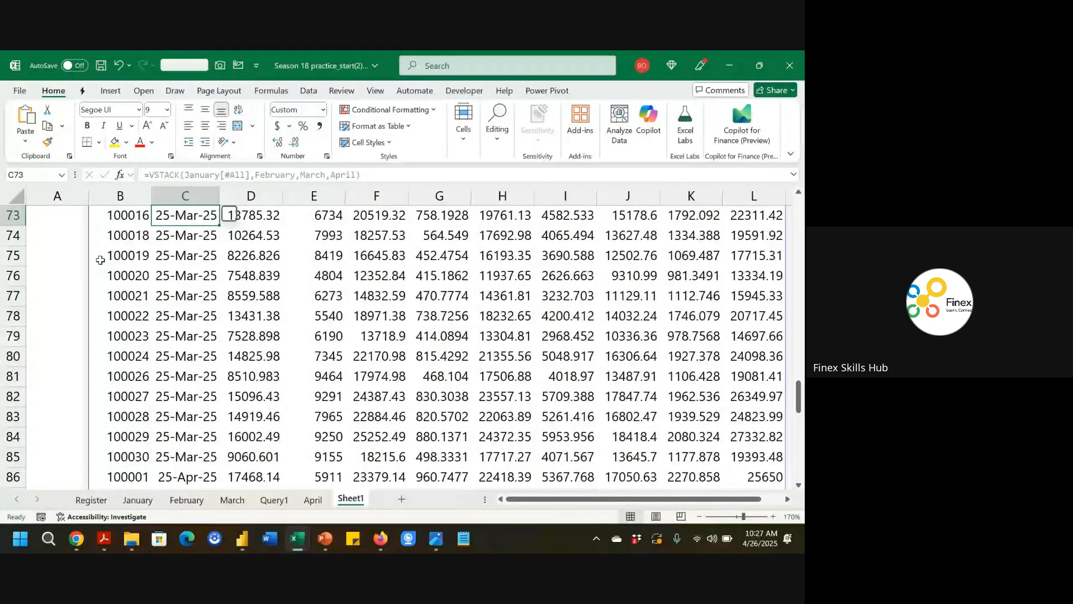
key("Up")
key("Up")
key("Up")
key("Up")
key("Up")
key("Up")
key("Up")
key("Up")
key("Up")
key("Up")
key("Up")
key("Up")
key("Up")
key("Up")
key("Up")
key("Up")
key("Up")
key("Up")
key("Up")
key("Up")
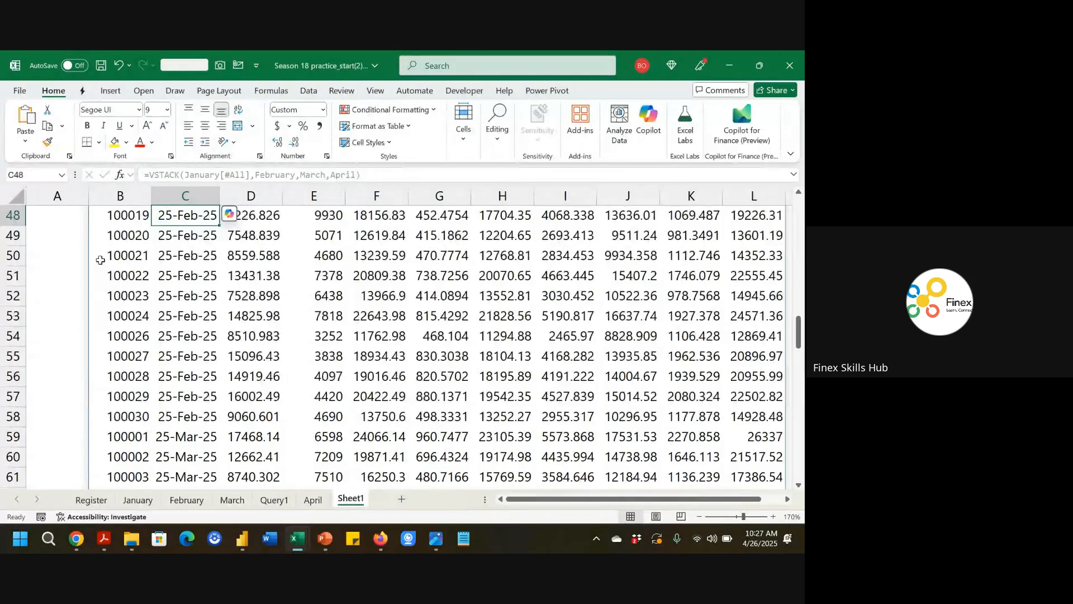
key("Down")
key("Down")
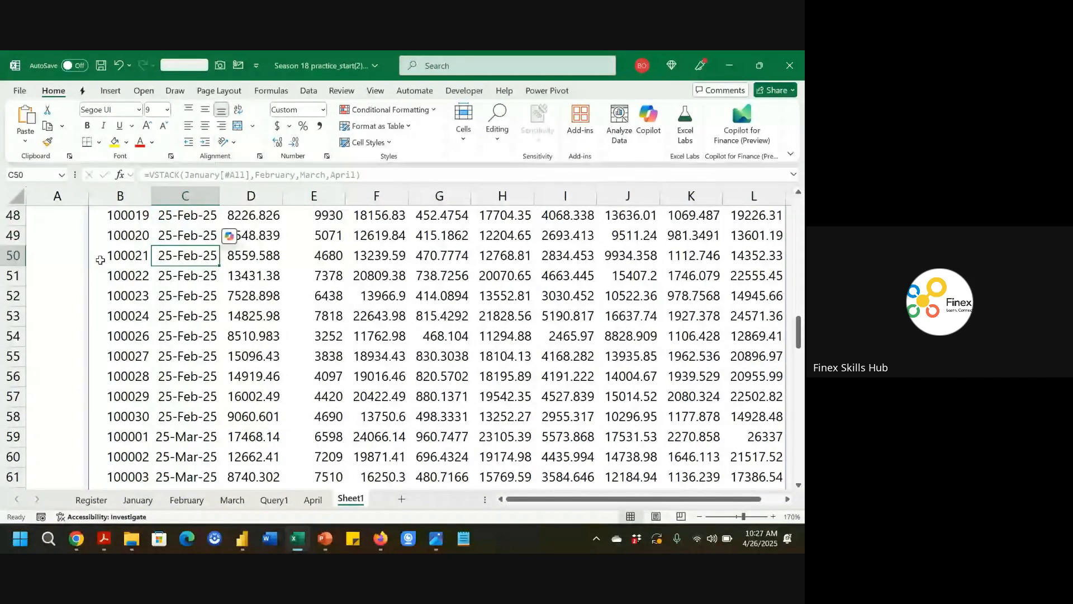
key("Up")
key("Left")
key("ctrl+Up")
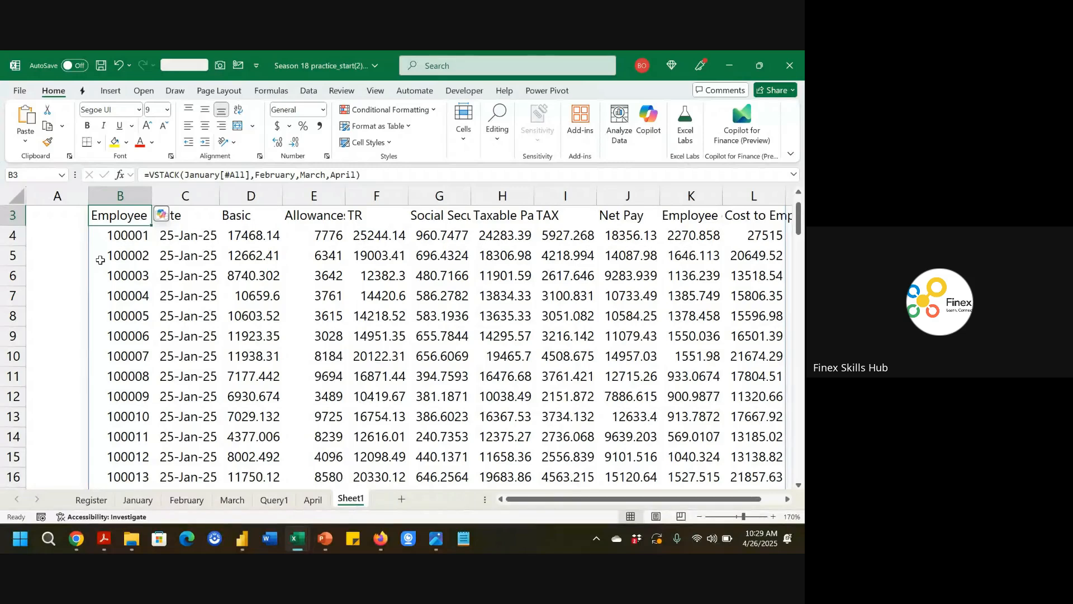
Undo the date formatting and the January[#All] formula change.
key("ctrl+z")
key("ctrl+z")
scroll(100, 259, "up", 2)
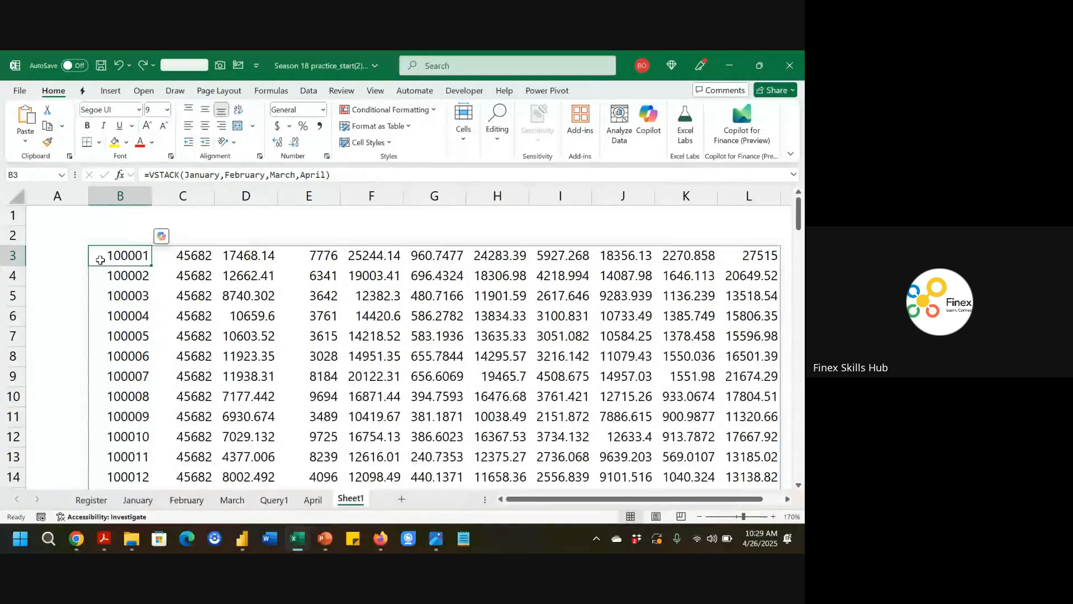
left_click(220, 218)
type("=")
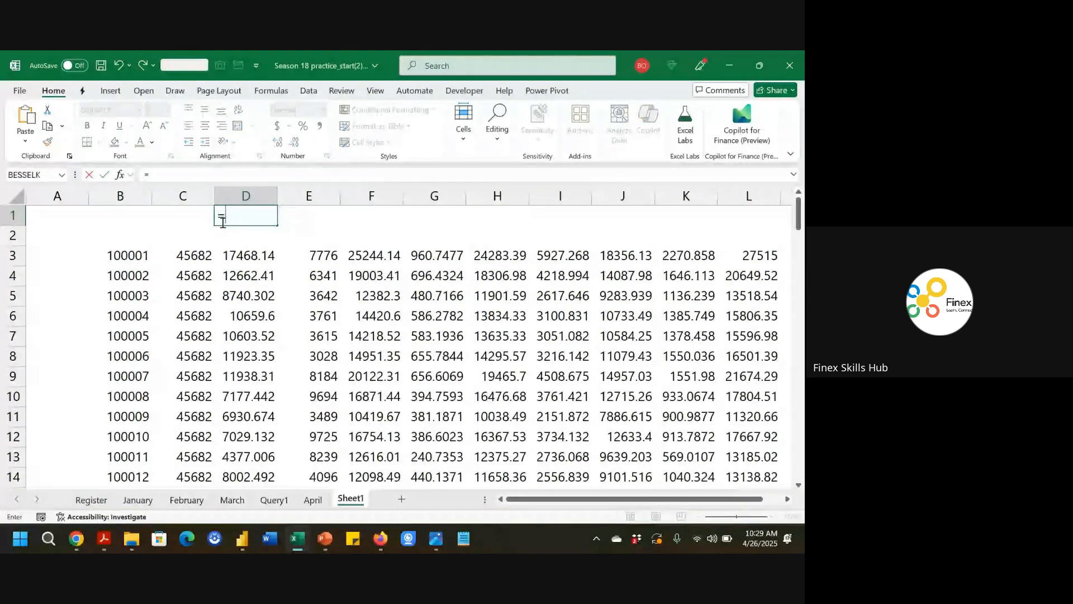
type("January")
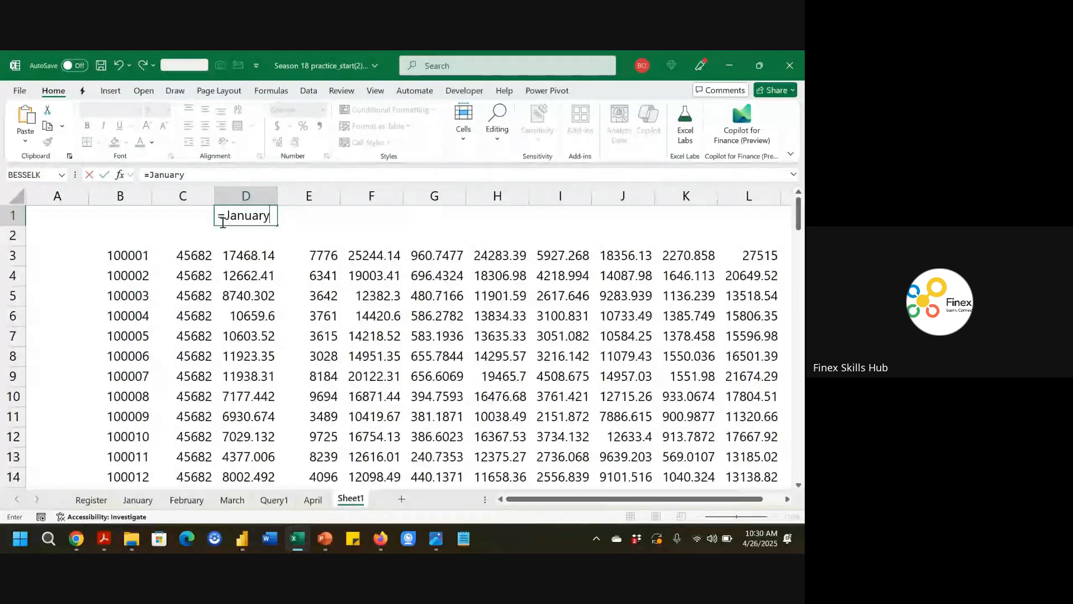
type("[")
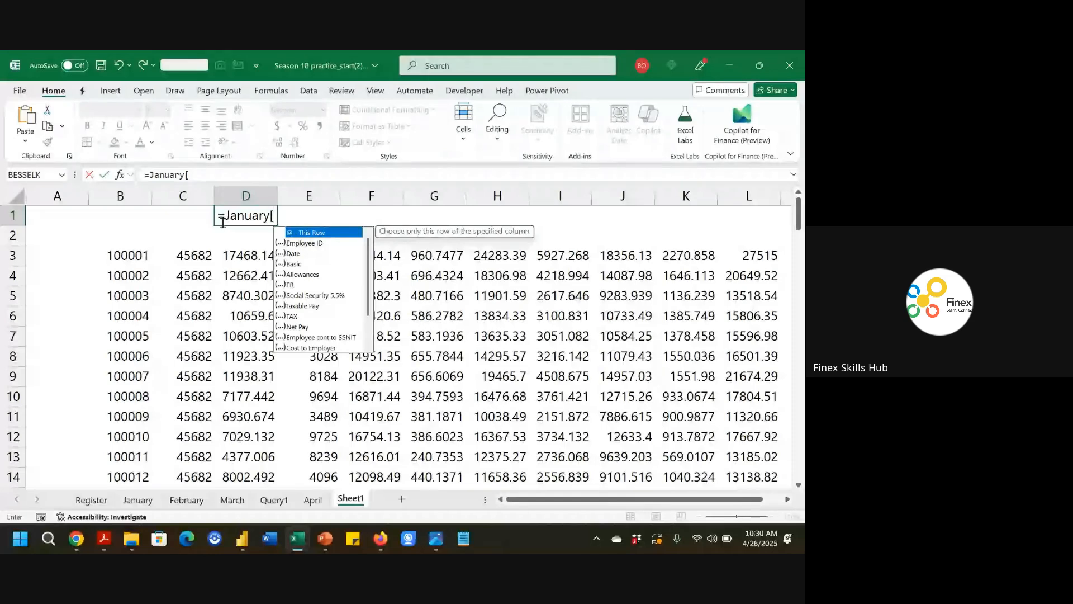
key("Down")
key("Down")
key("Down")
key("Down")
key("Down")
key("Down")
key("Down")
key("Down")
key("Down")
key("Down")
key("Down")
key("Down")
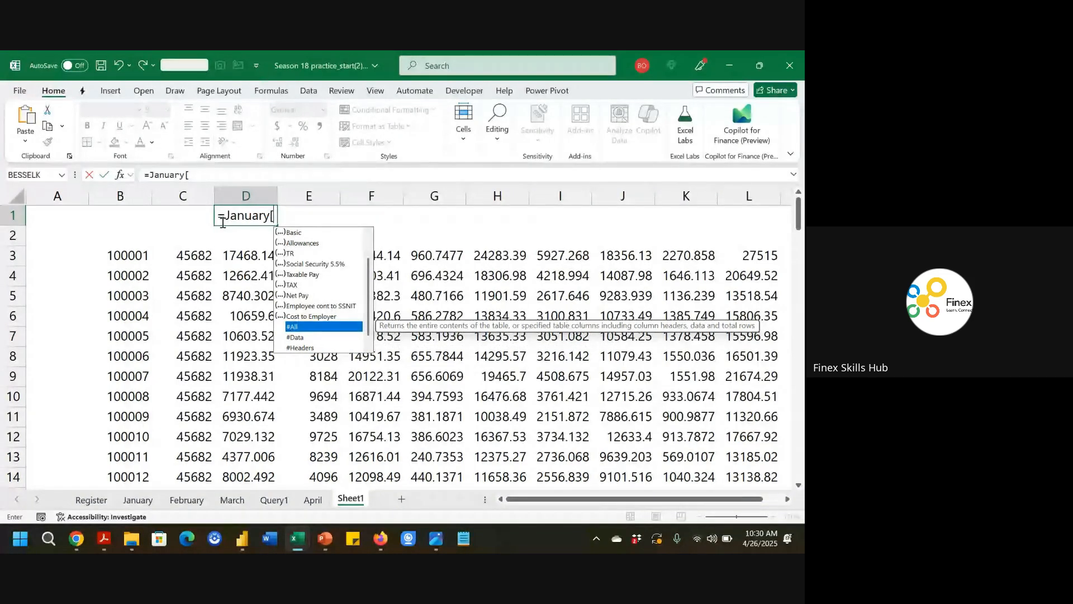
key("Tab")
type("]")
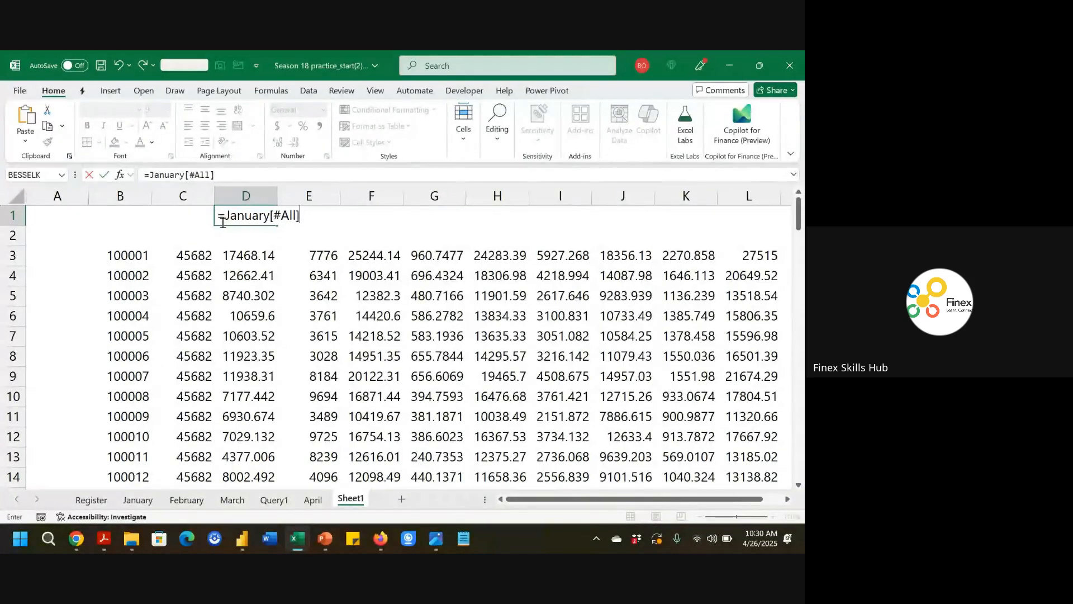
key("Escape")
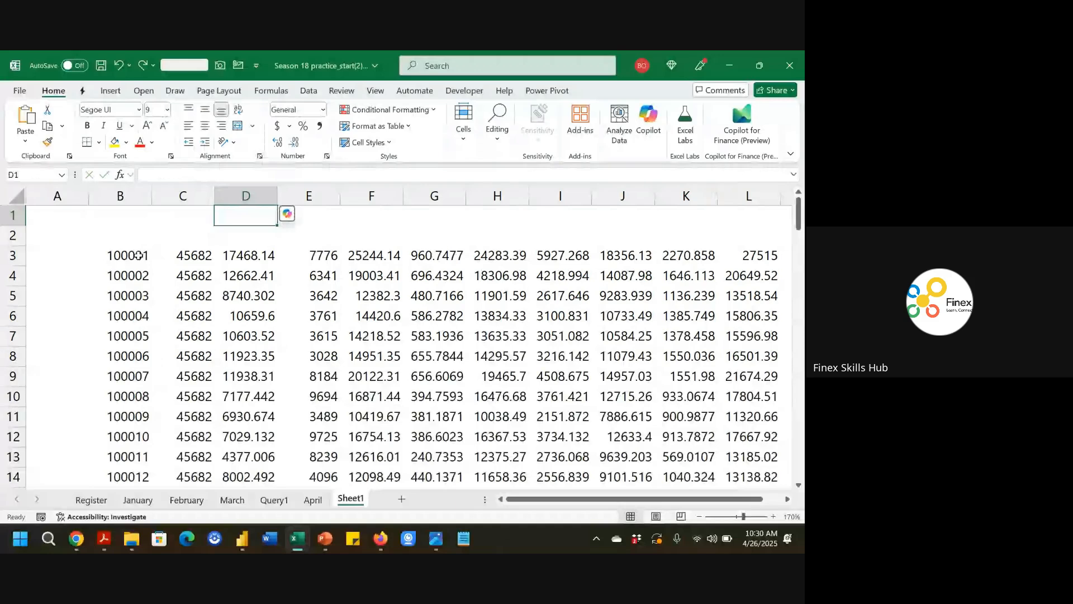
Change the VSTACK formula's first argument to January[#All] so the stacked result includes the header row.
double_click(138, 256)
left_click(218, 176)
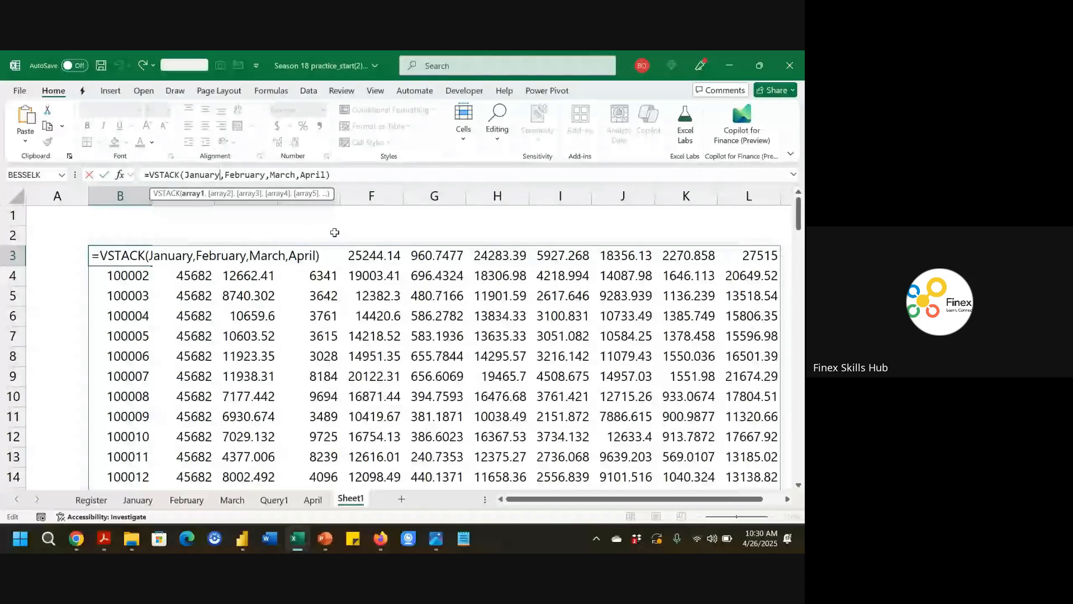
type("[")
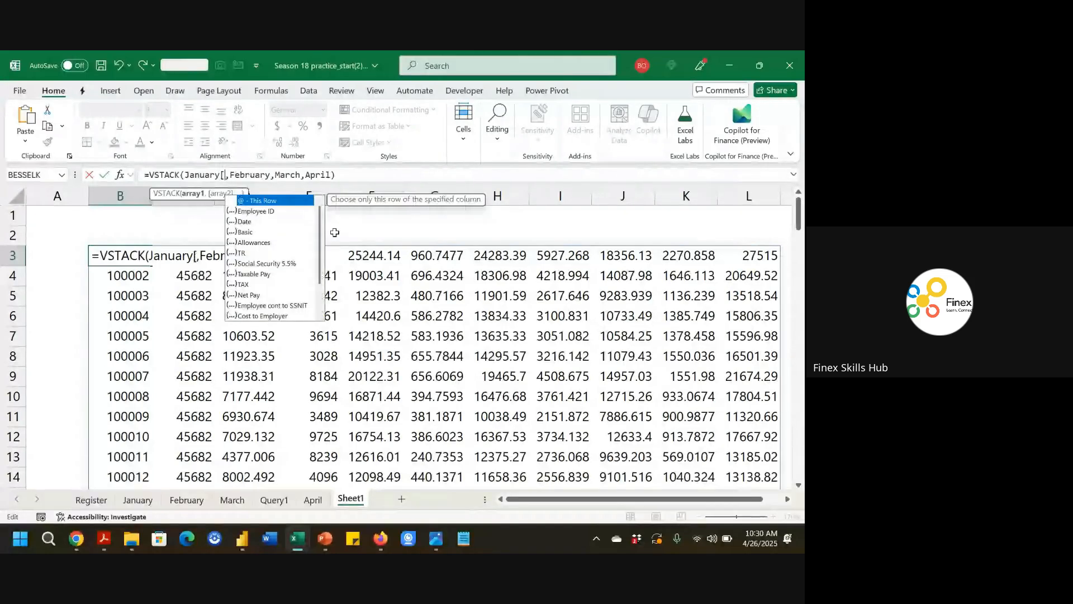
type("A")
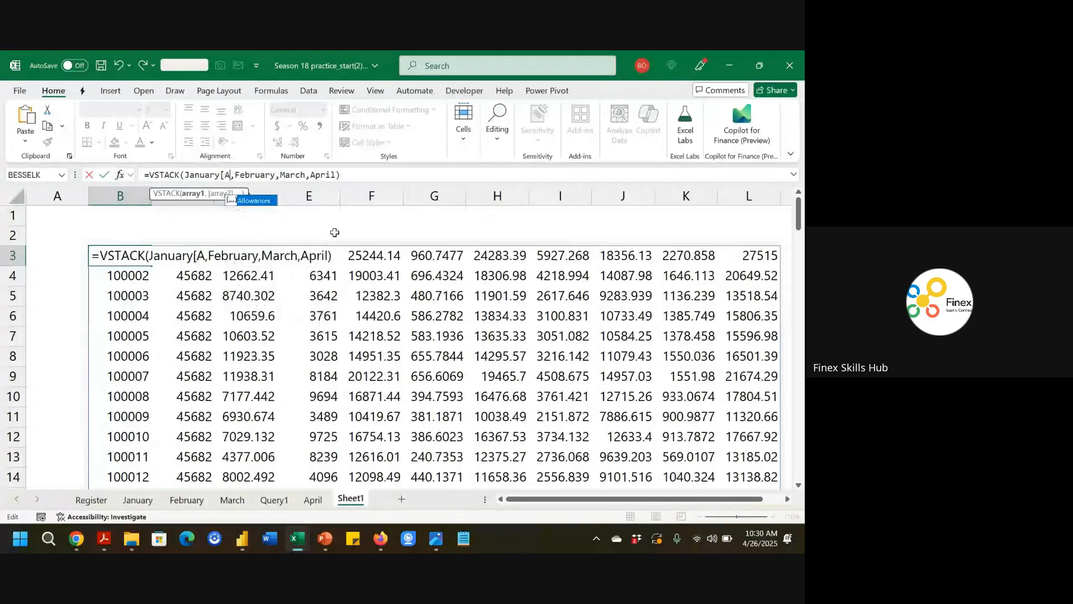
key("BackSpace")
type("#")
key("Tab")
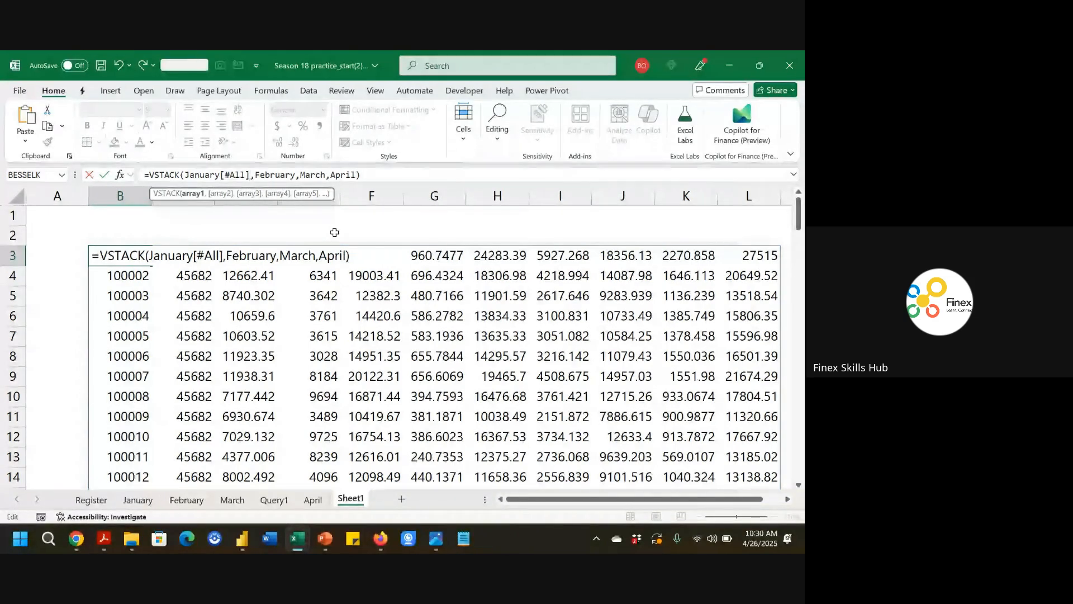
key("Return")
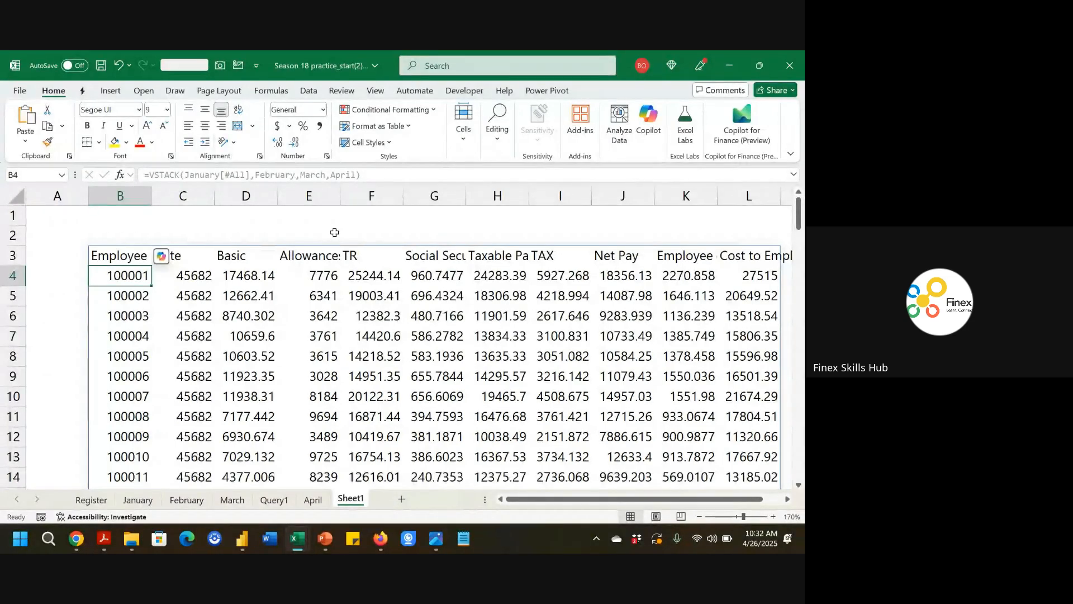
Select the whole stacked dataset, open Copilot and turn on AutoSave by uploading the workbook to the Finex Skills Hub OneDrive.
key("Down")
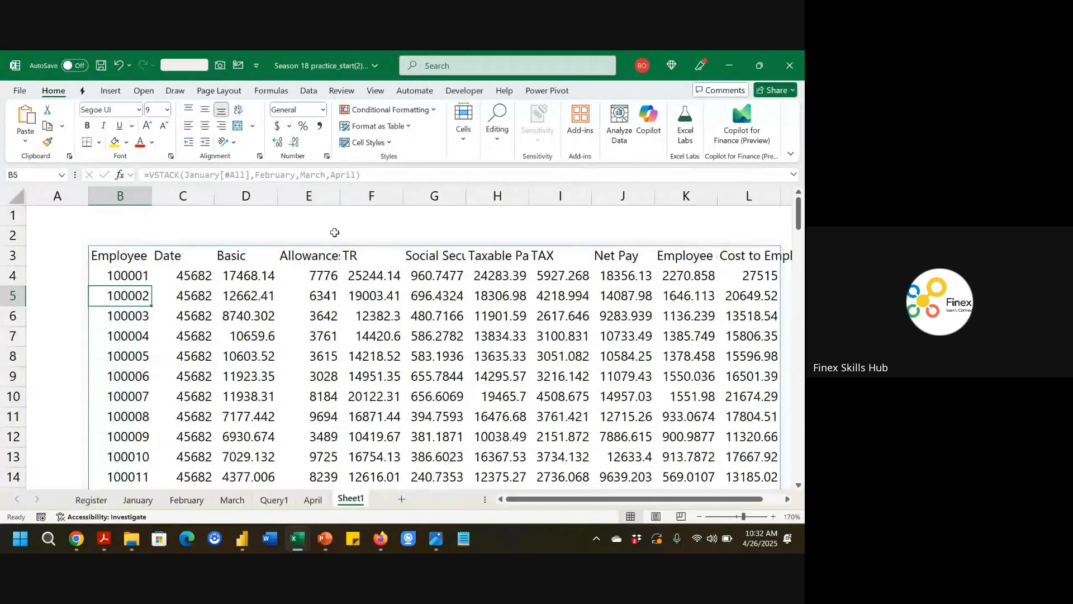
key("Up")
key("Up")
key("ctrl+shift+Right")
key("ctrl+shift+Down")
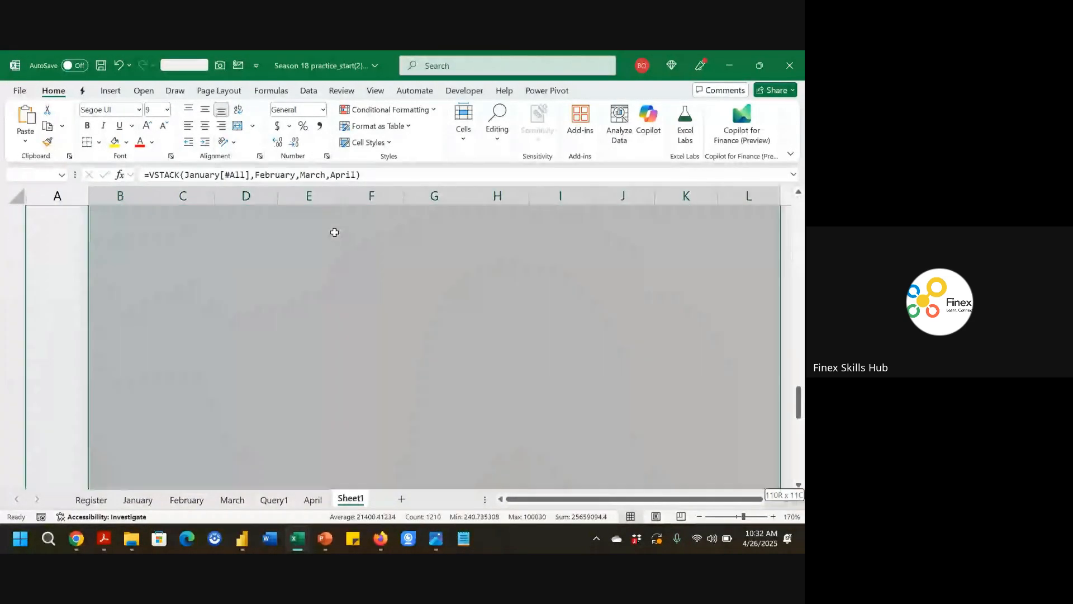
key("ctrl+BackSpace")
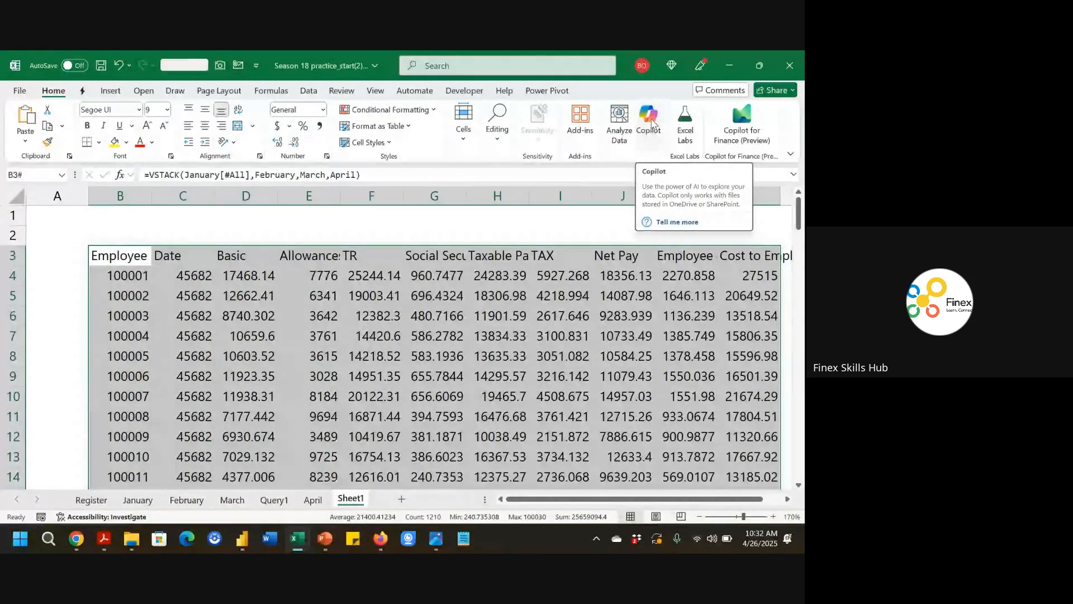
left_click(650, 118)
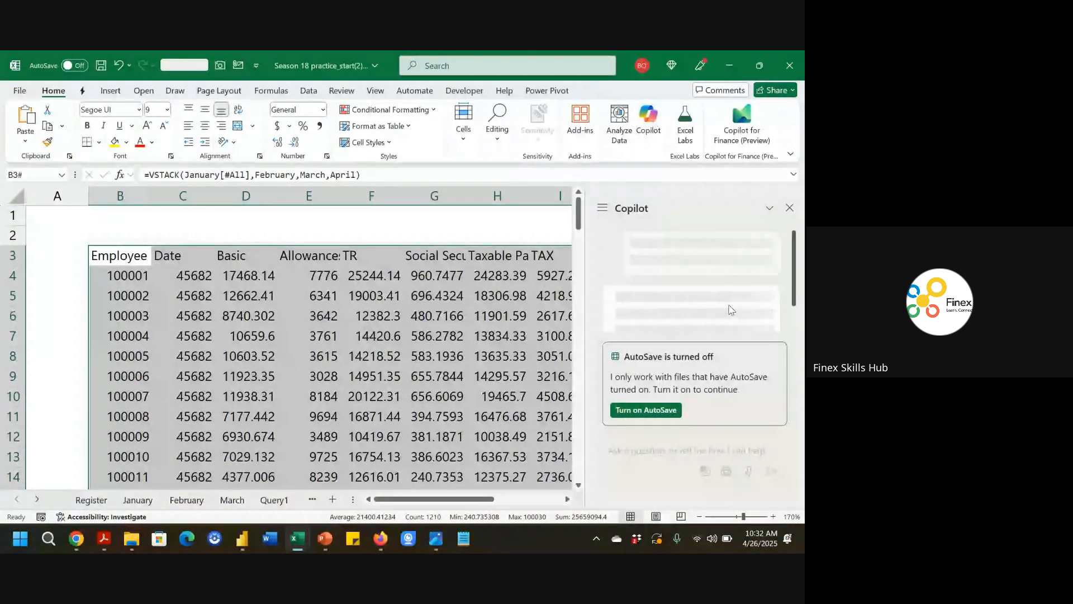
left_click(658, 414)
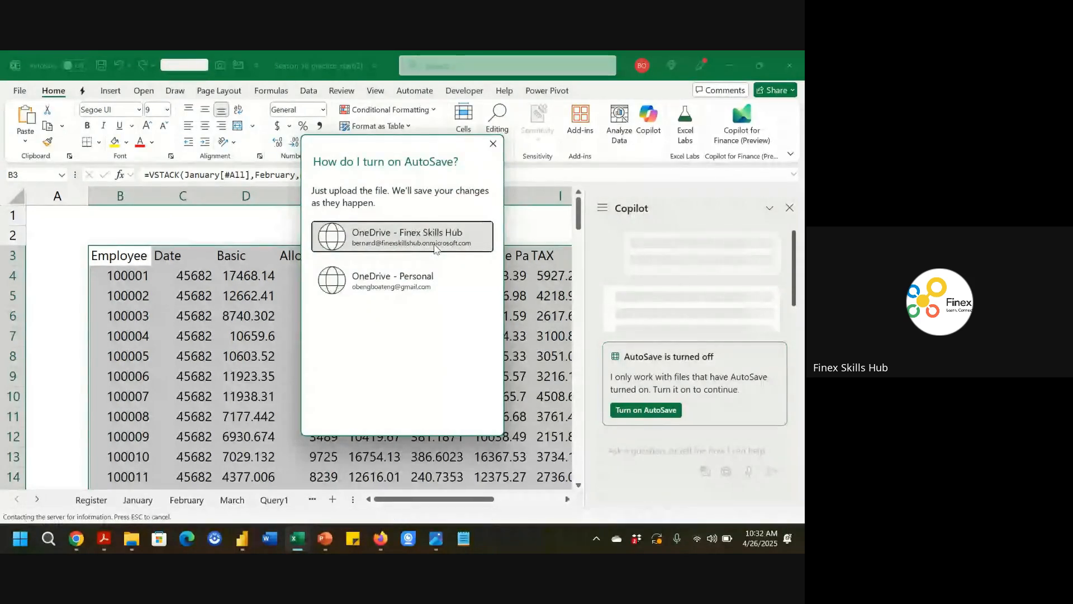
left_click(436, 248)
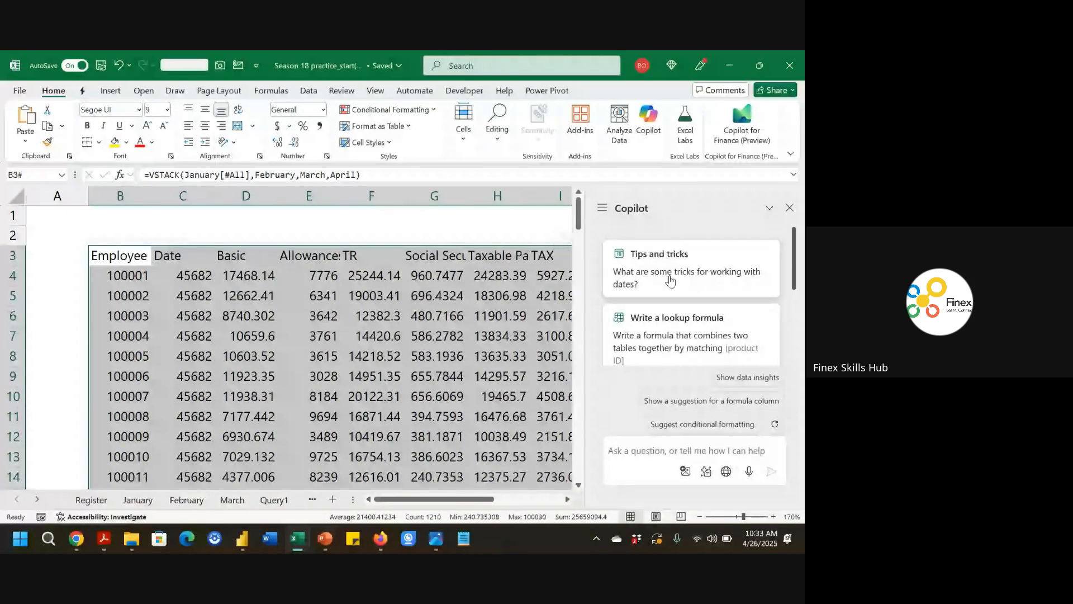
Ask Copilot to show data insights for the selected stacked data.
scroll(671, 279, "down", 2)
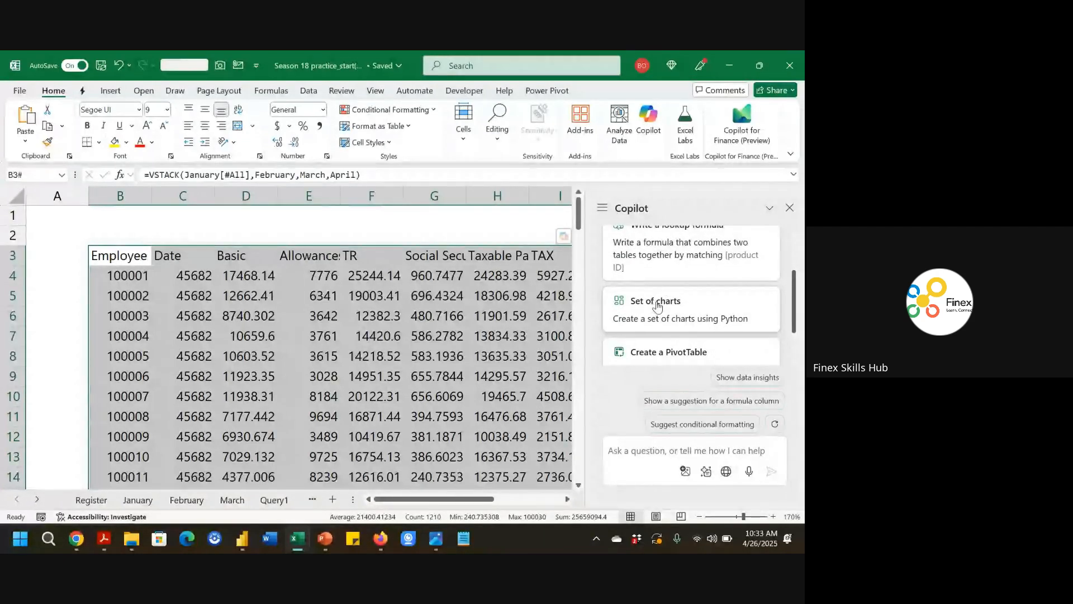
scroll(660, 309, "down", 1)
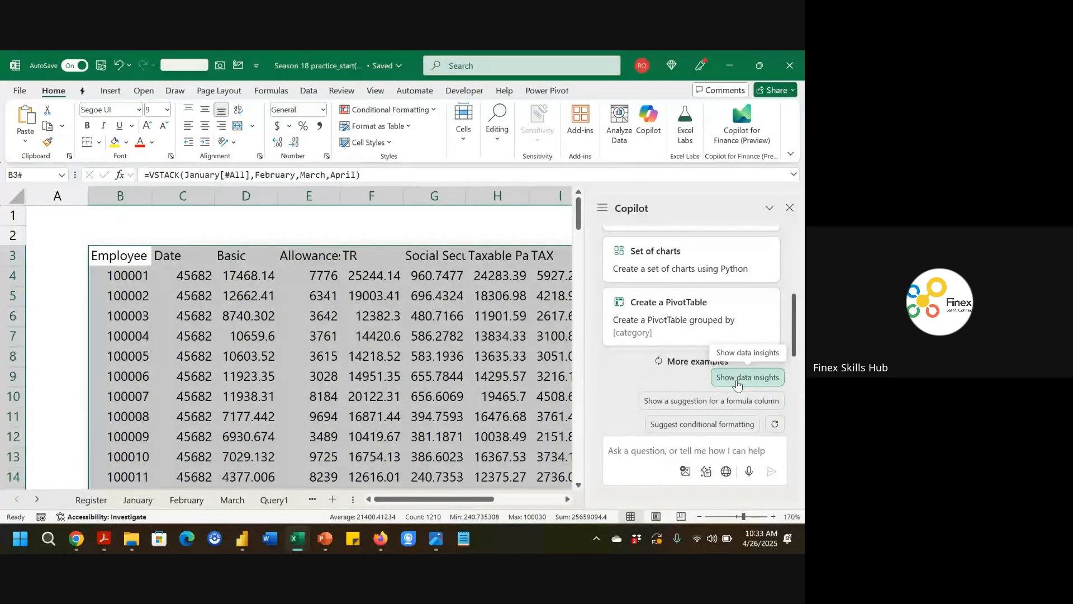
left_click(737, 384)
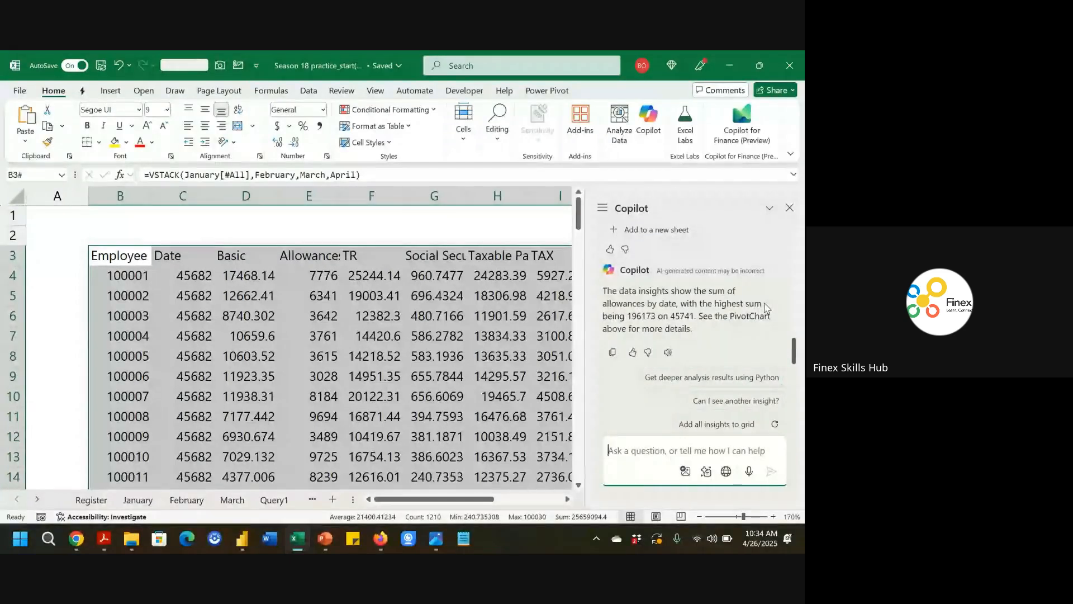
Request deeper analysis results using Python and start it with the Think deeper option.
scroll(752, 341, "up", 3)
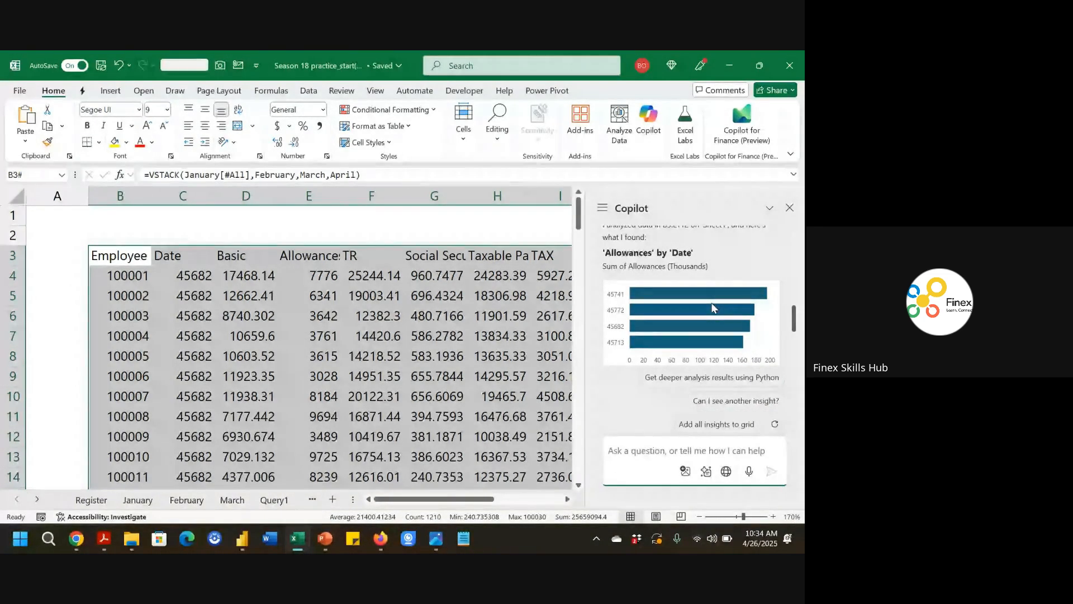
scroll(711, 308, "down", 1)
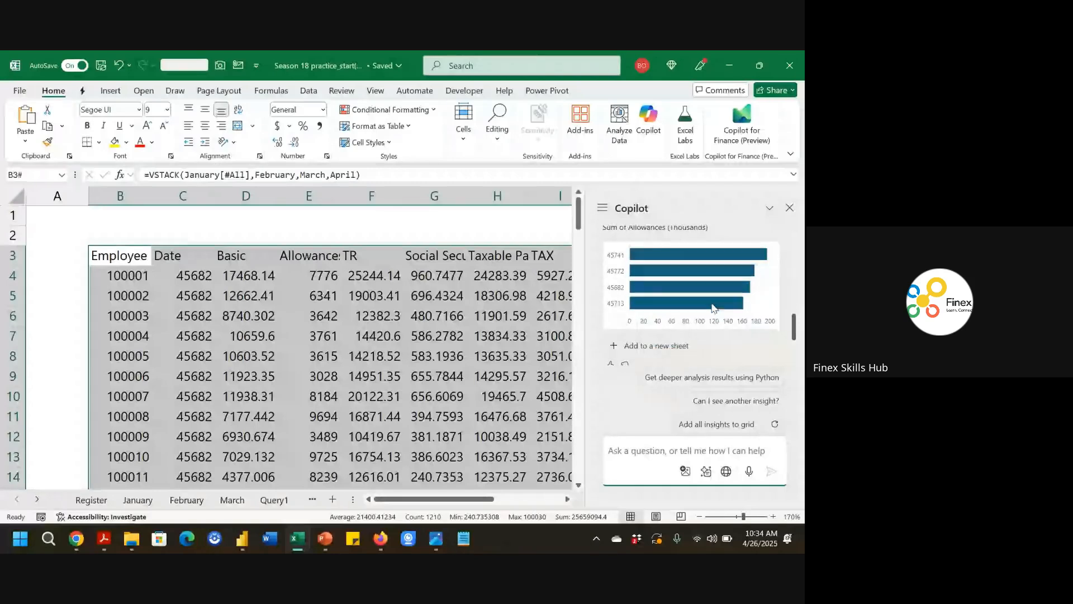
left_click(704, 378)
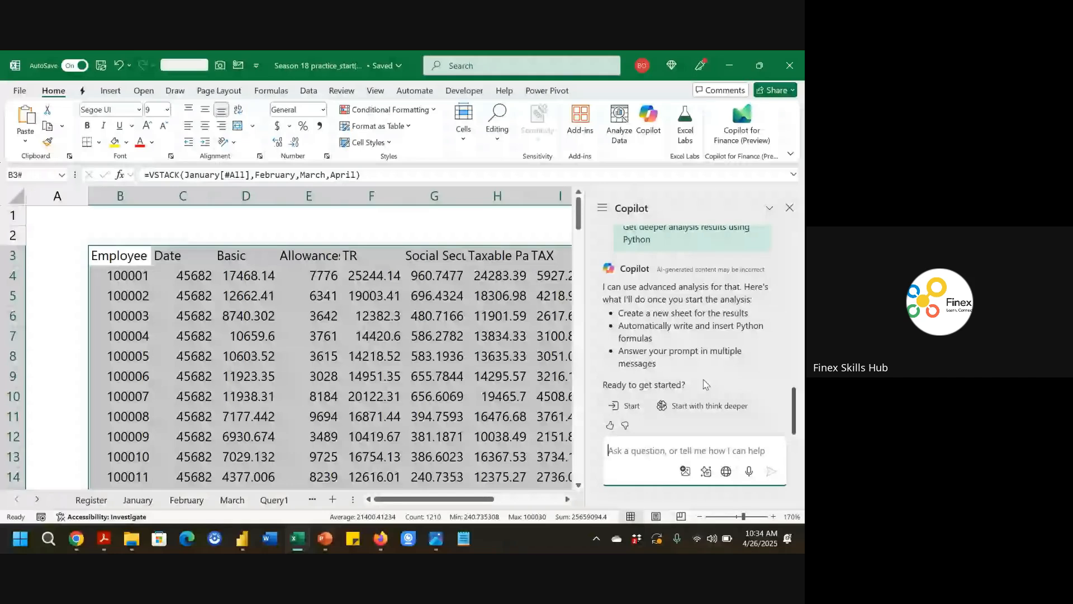
left_click(702, 409)
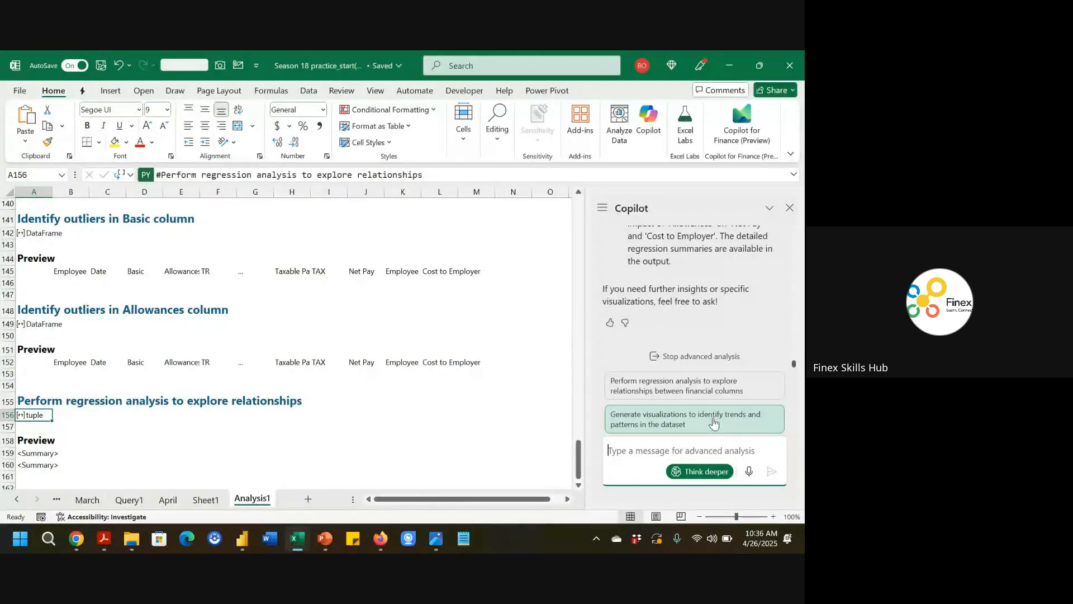
Ask Copilot to generate visualizations of trends and patterns, and switch to the workbook copy's window to review the charts.
left_click(713, 422)
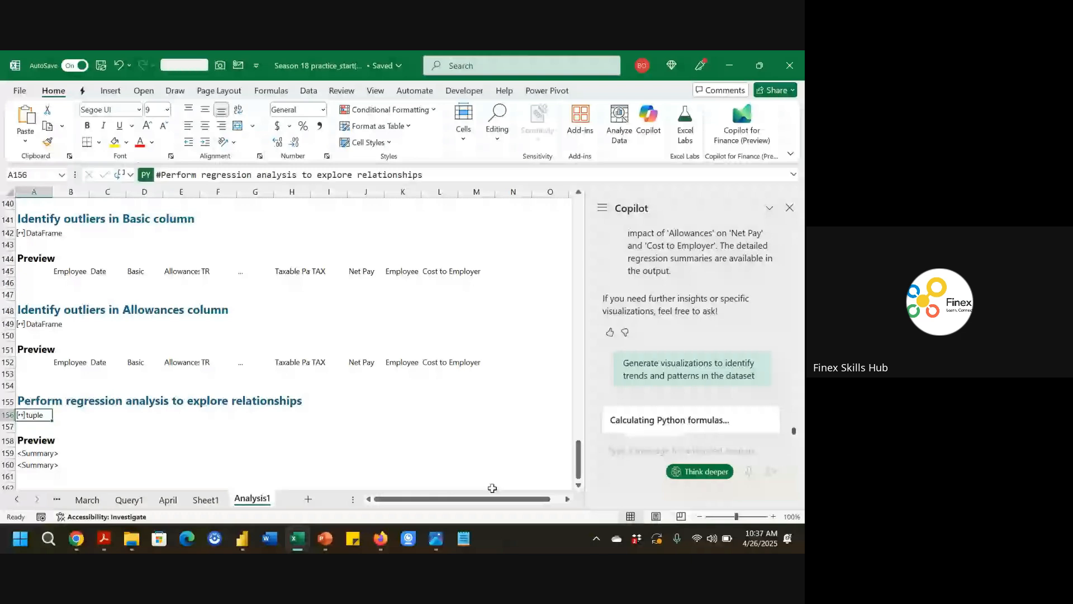
left_click(298, 539)
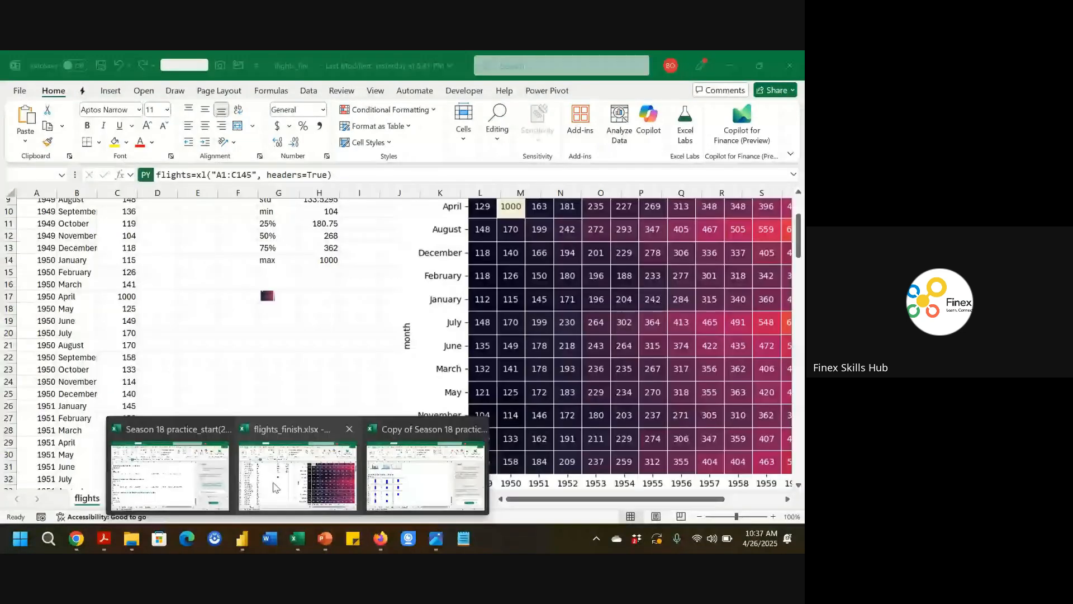
left_click(408, 487)
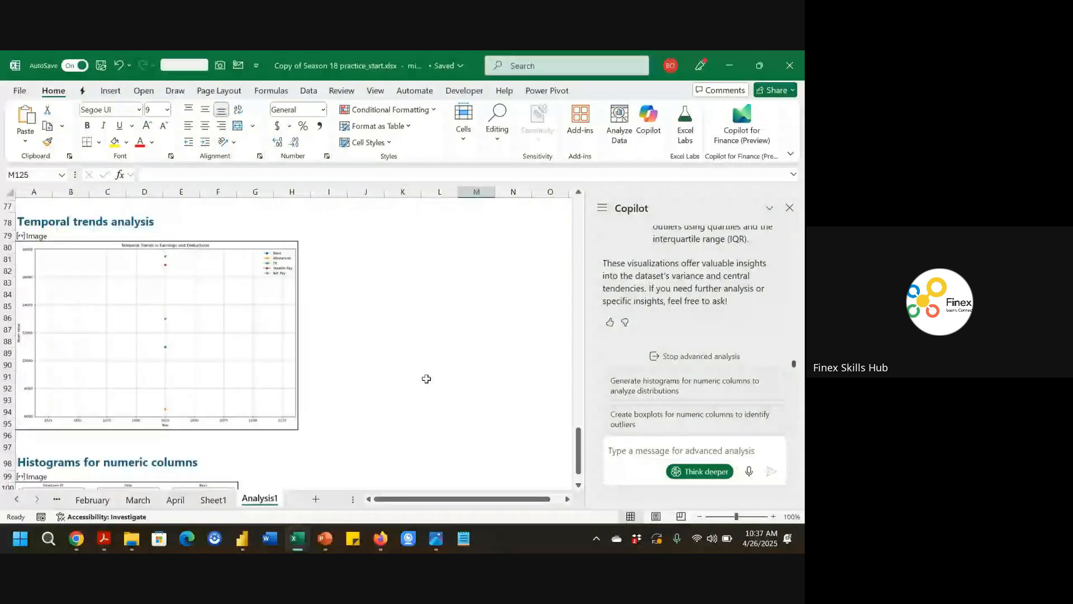
scroll(426, 379, "up", 10)
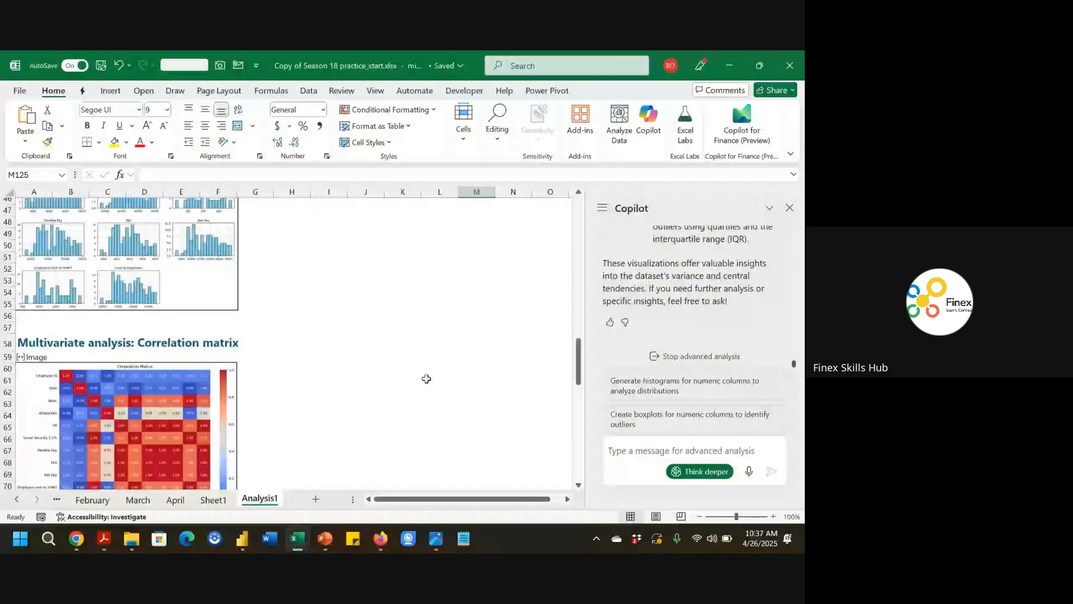
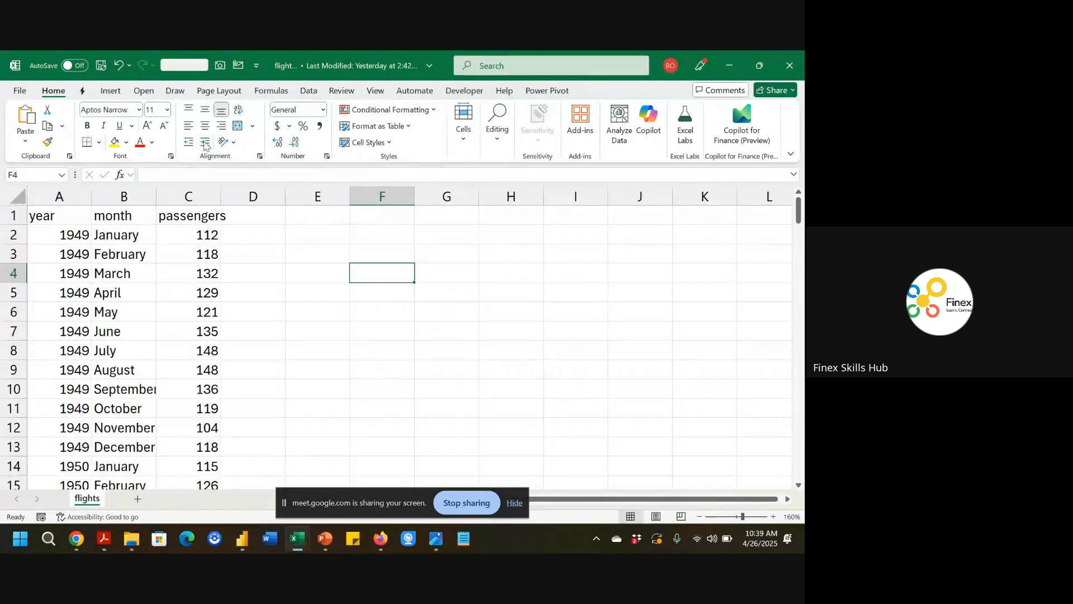
Insert a Python cell in F4 that references the table A1:C145 with headers as a DataFrame.
left_click(273, 91)
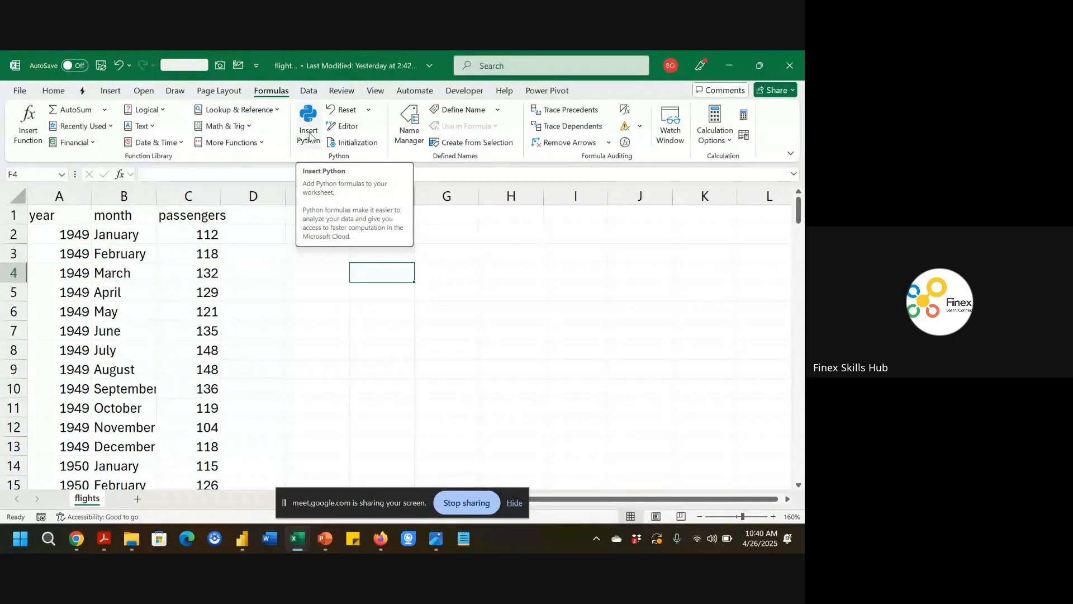
left_click(309, 134)
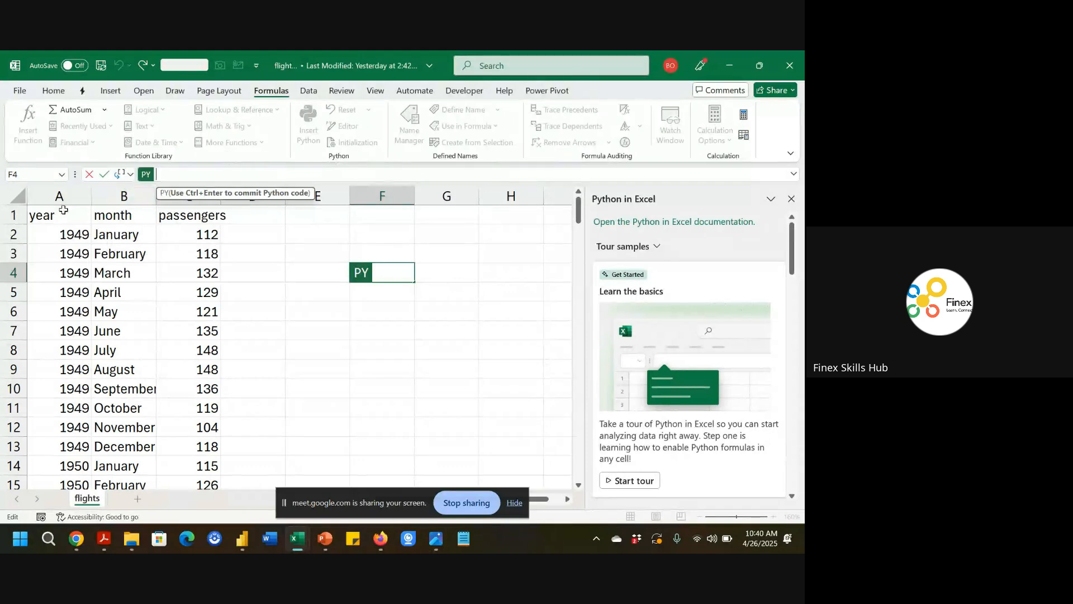
left_click_drag(56, 215, 212, 221)
key("ctrl+shift+Down")
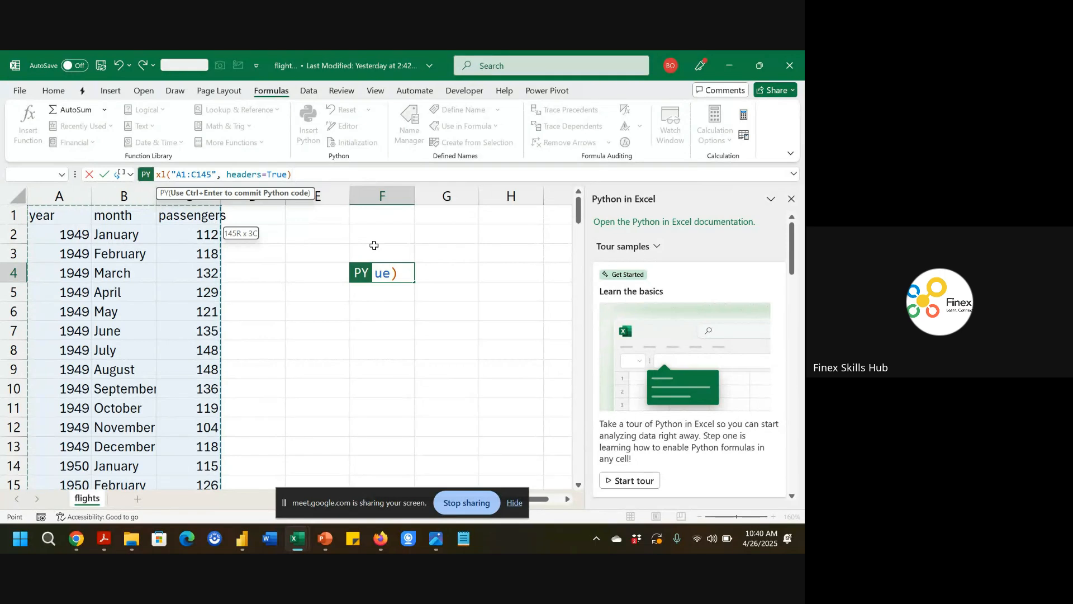
key("ctrl+Return")
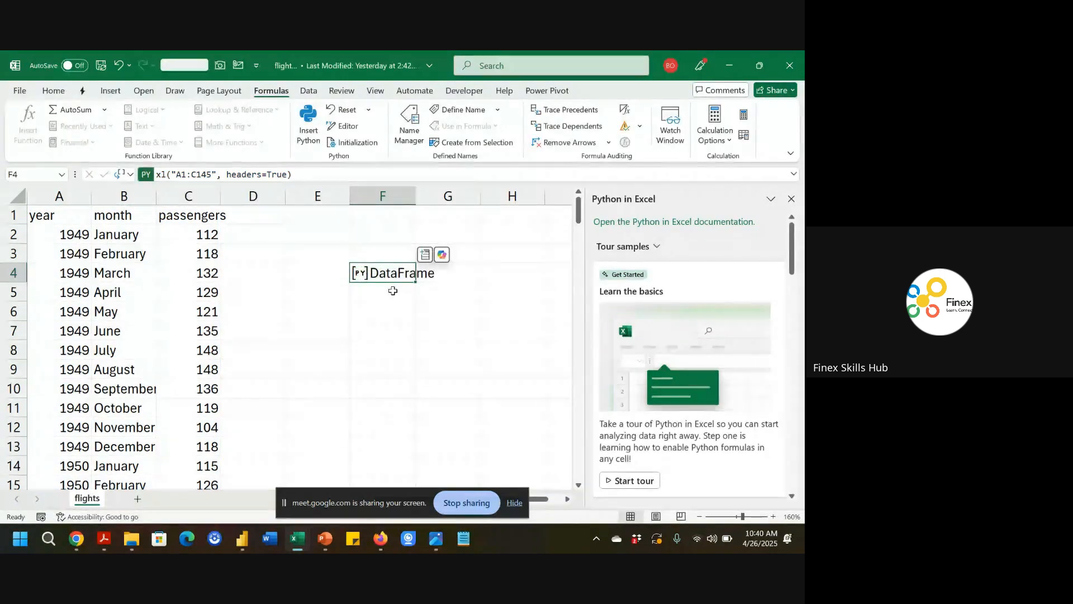
Open the data type card of the F4 DataFrame to preview its contents.
left_click(792, 198)
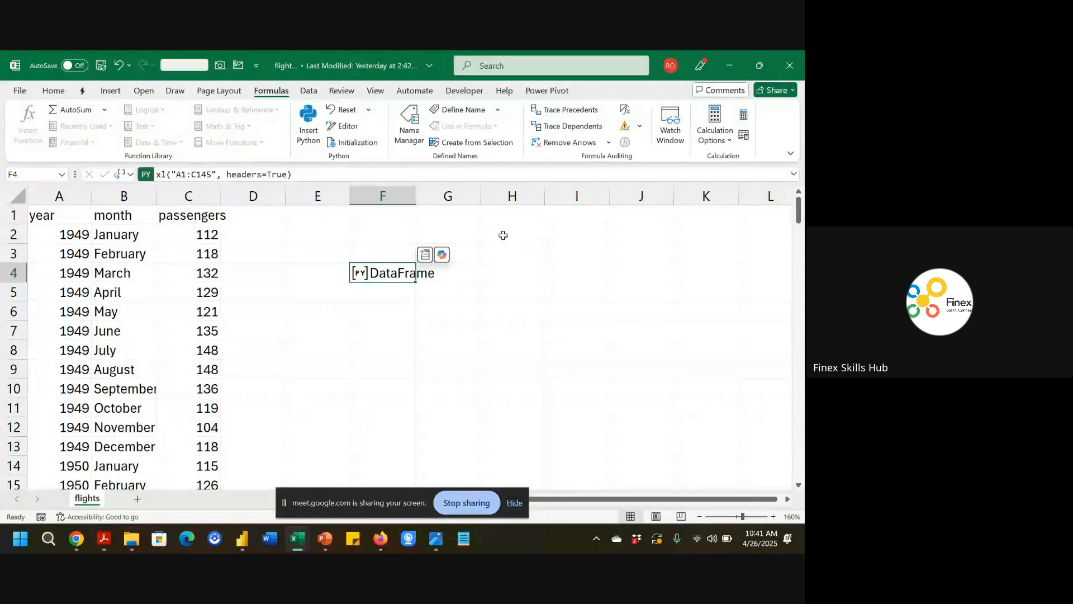
left_click(425, 255)
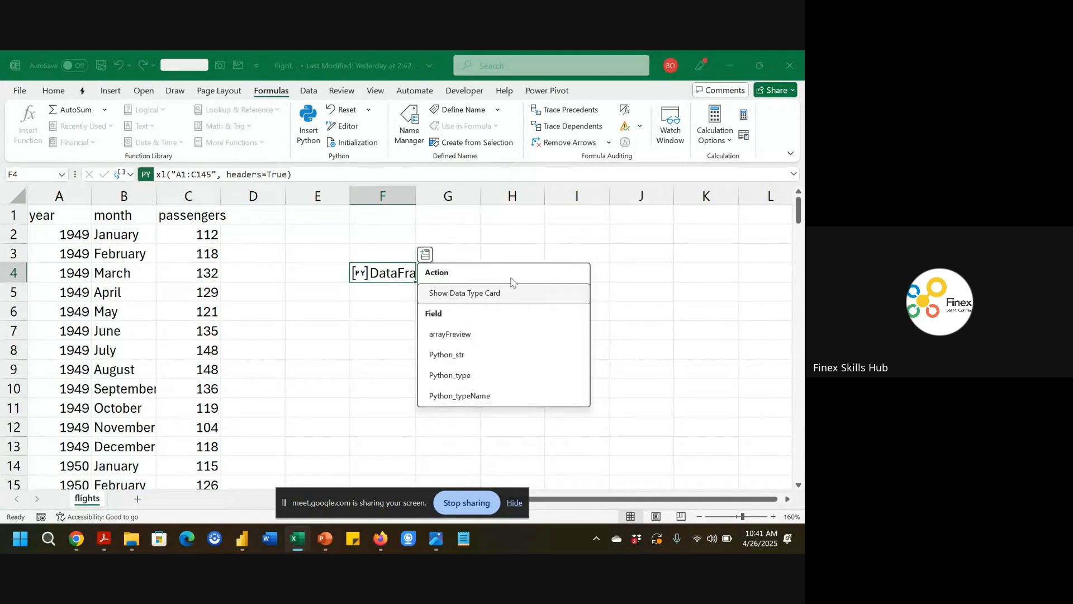
left_click(524, 293)
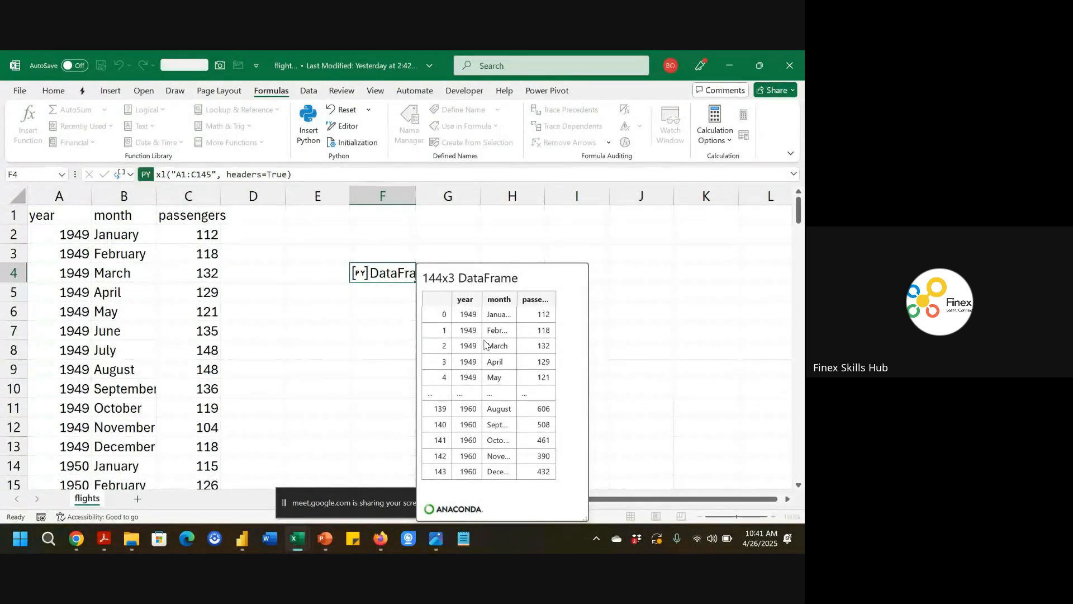
left_click(336, 265)
left_click(359, 273)
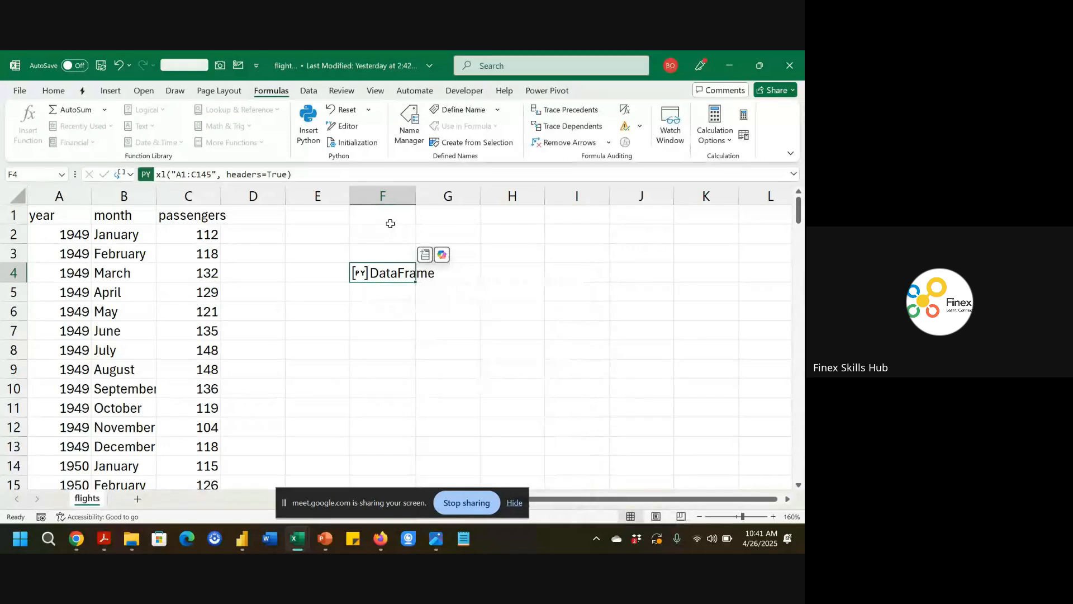
Assign the F4 DataFrame to a variable named flights and recommit the Python cell.
key("F2")
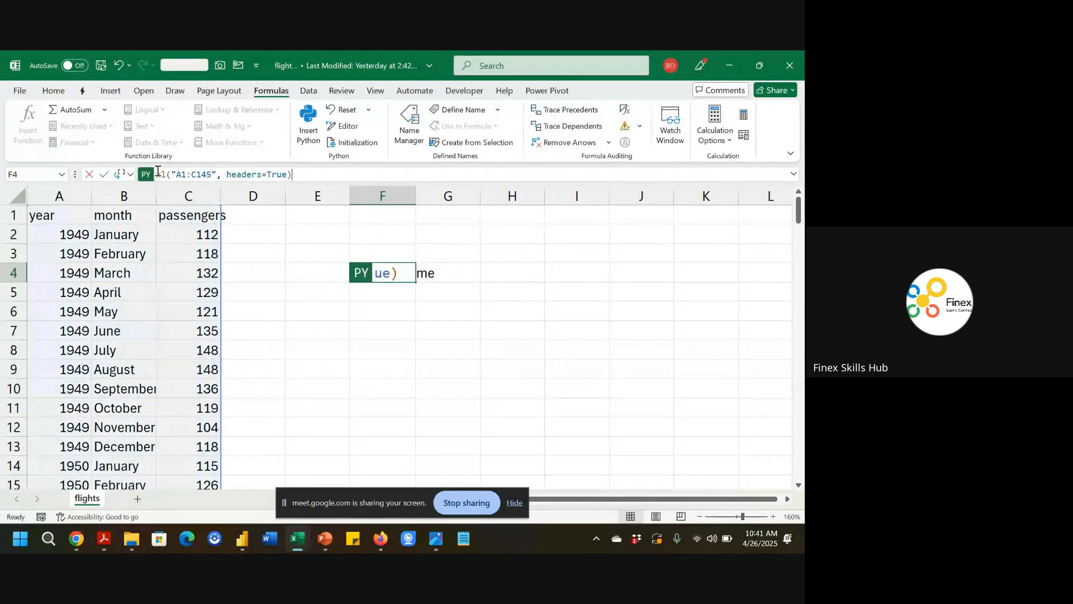
type("fligh")
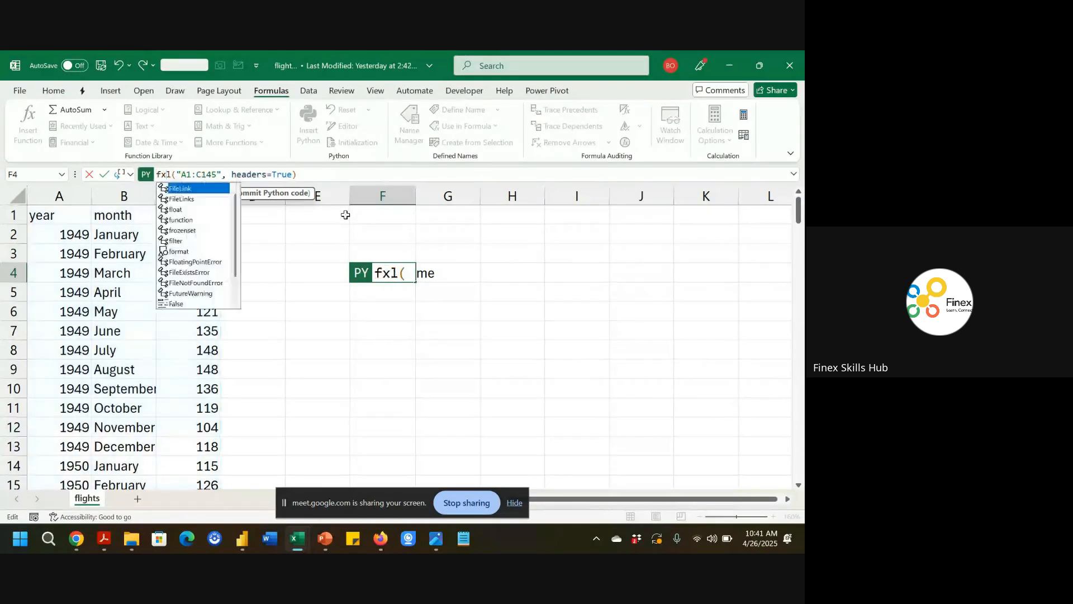
type("ts")
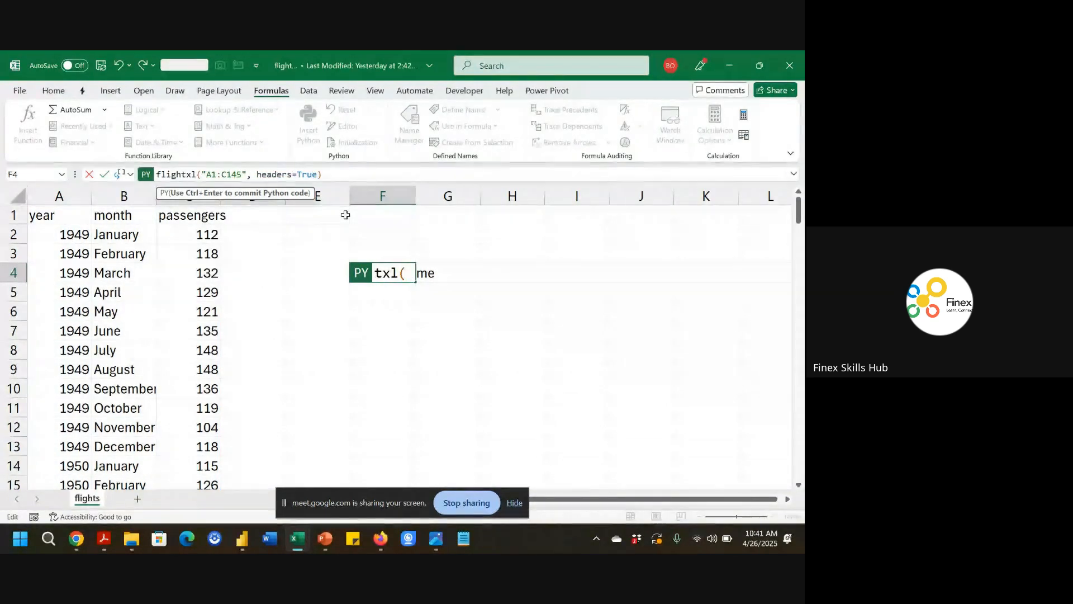
type("=")
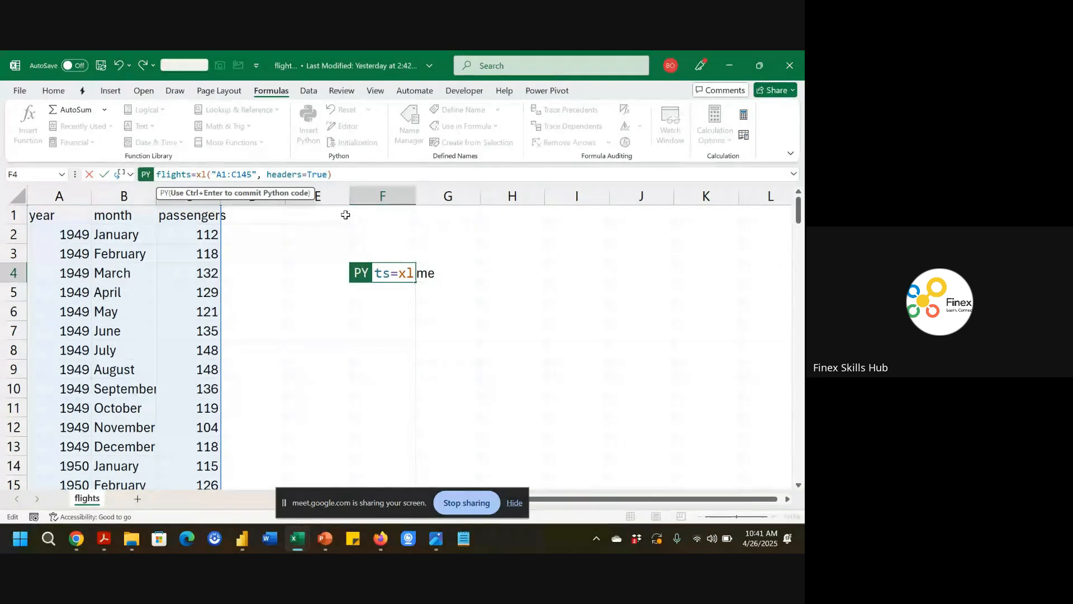
key("ctrl+Return")
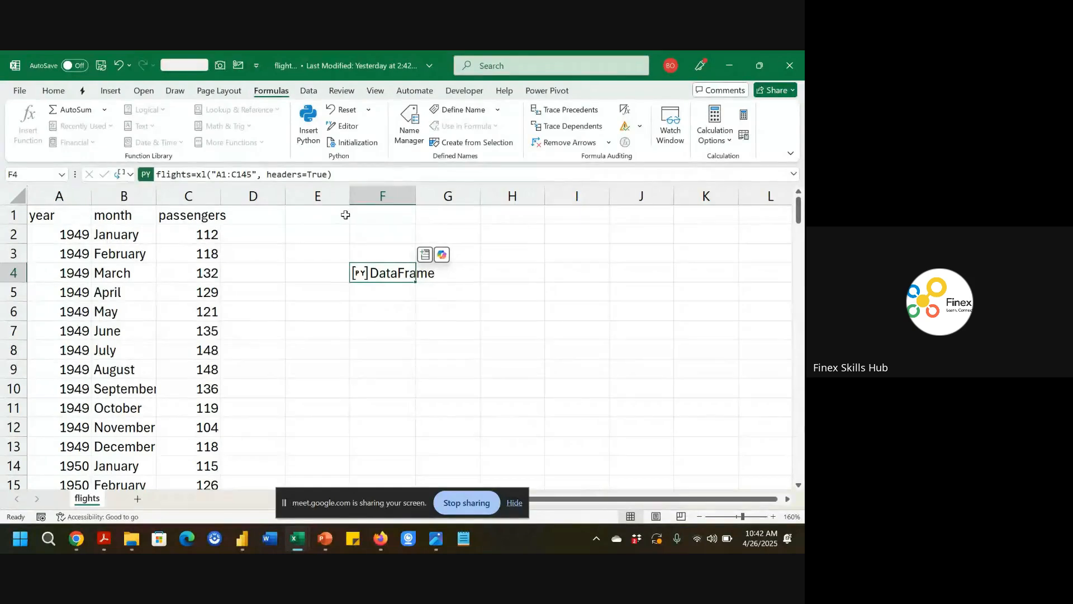
key("ctrl+Return")
Insert a Python cell in F7 that sums the passengers column of flights.
key("Down")
key("Down")
key("Down")
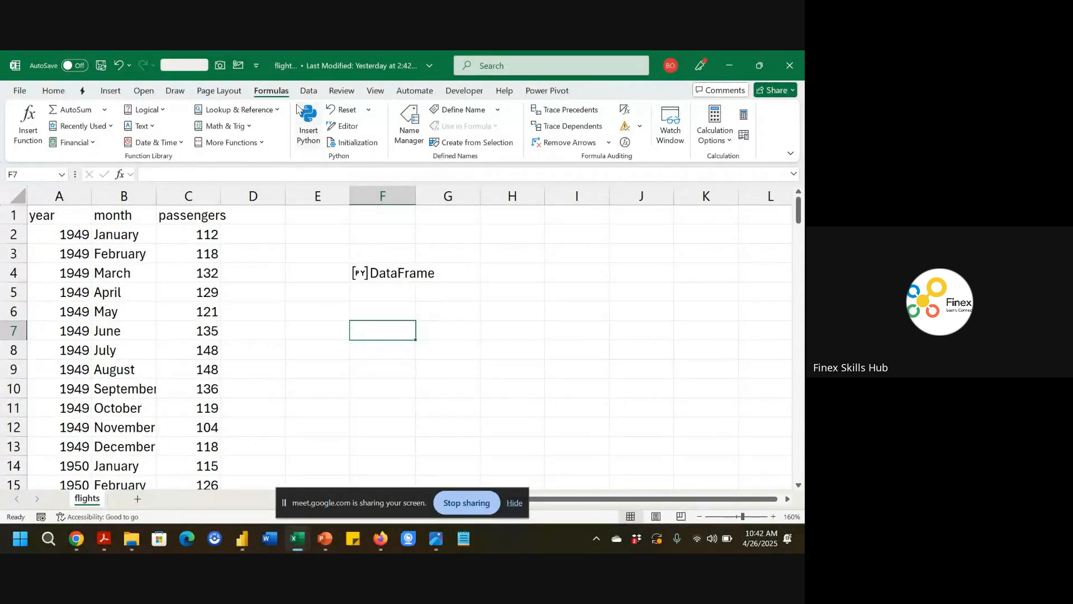
left_click(313, 126)
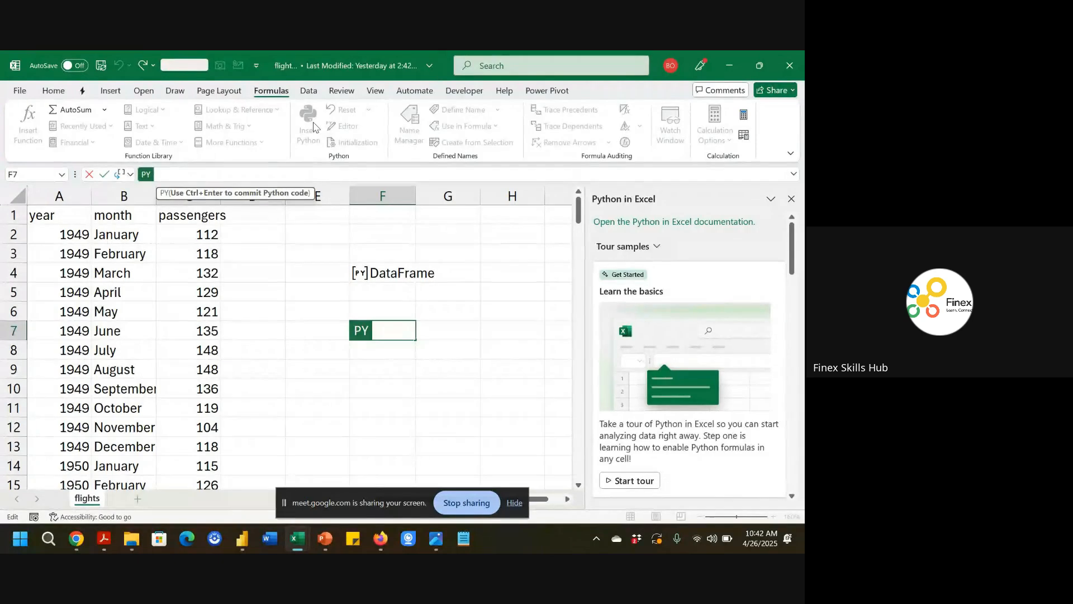
type("=")
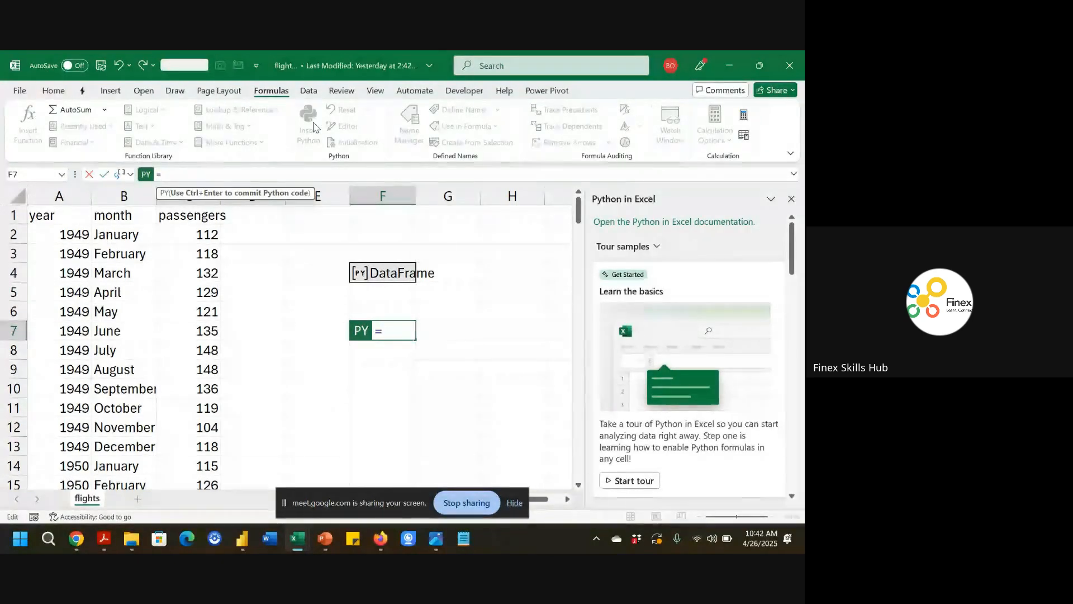
type("flights.")
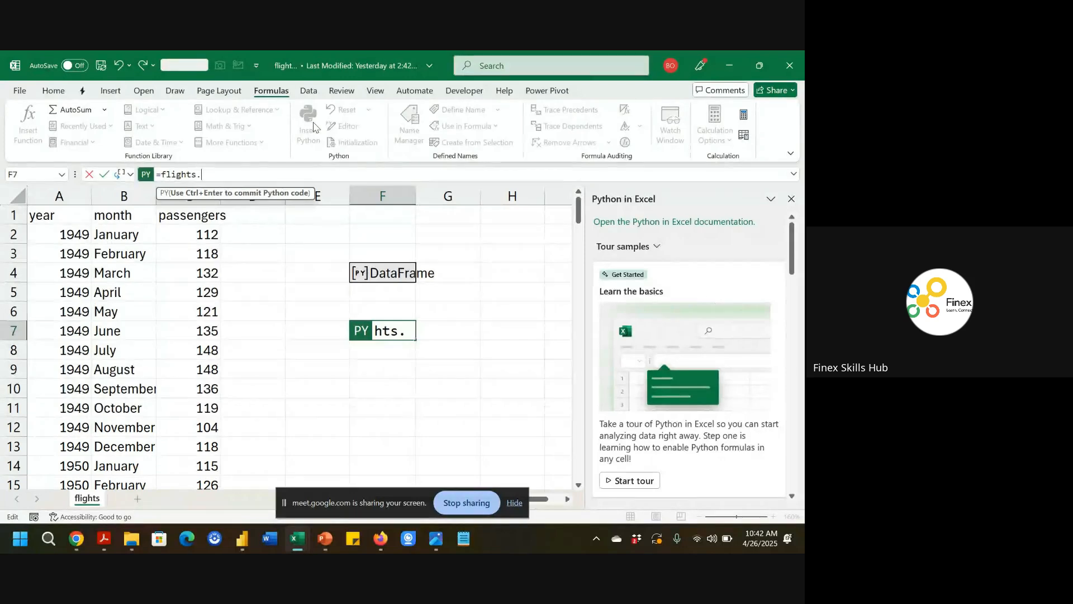
type("pass")
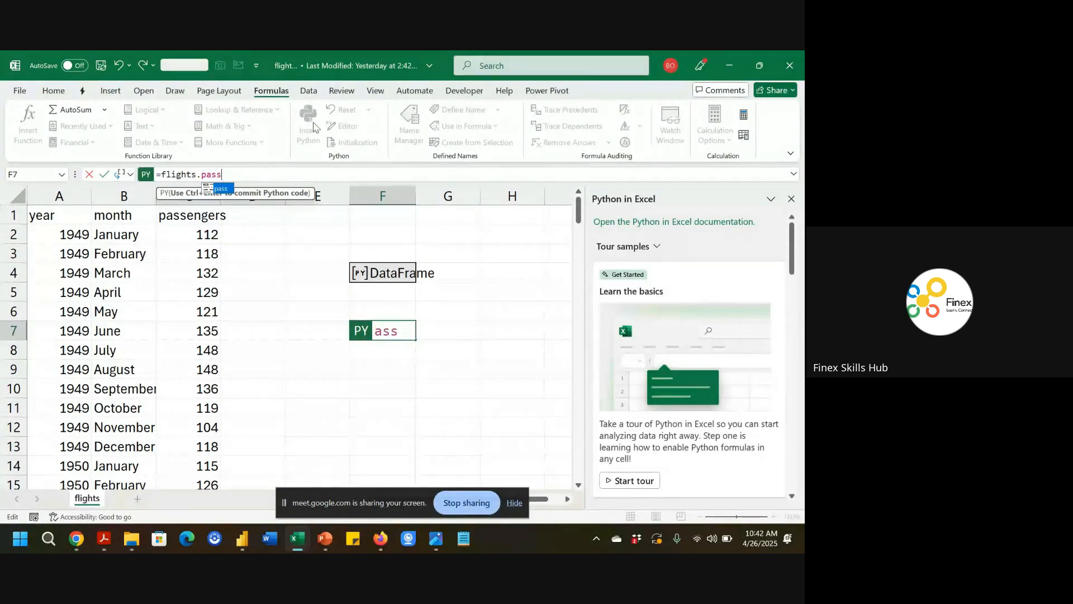
type("engers")
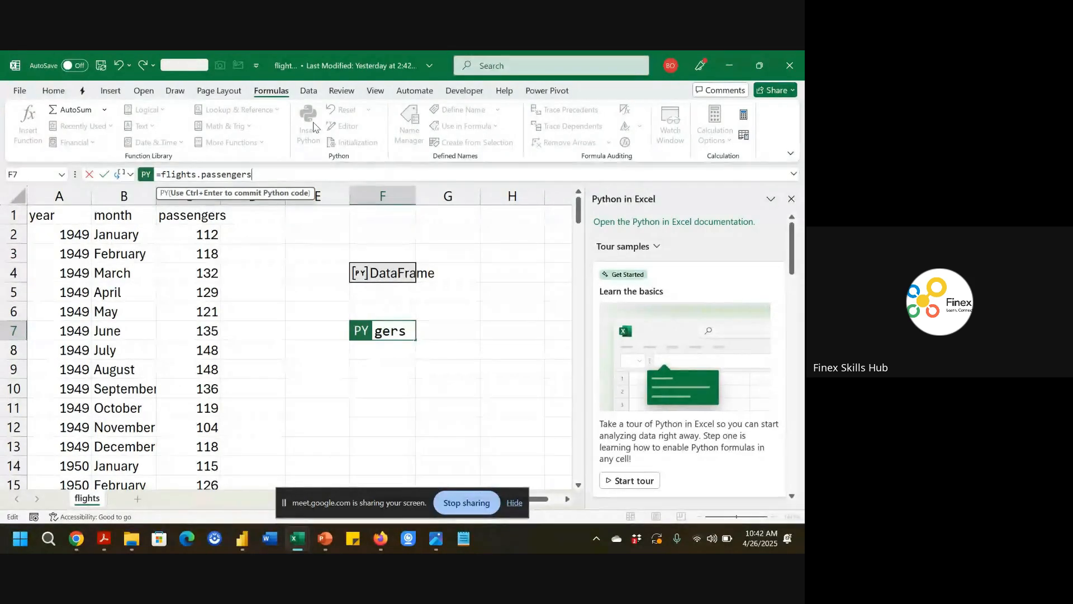
type(".")
type("su")
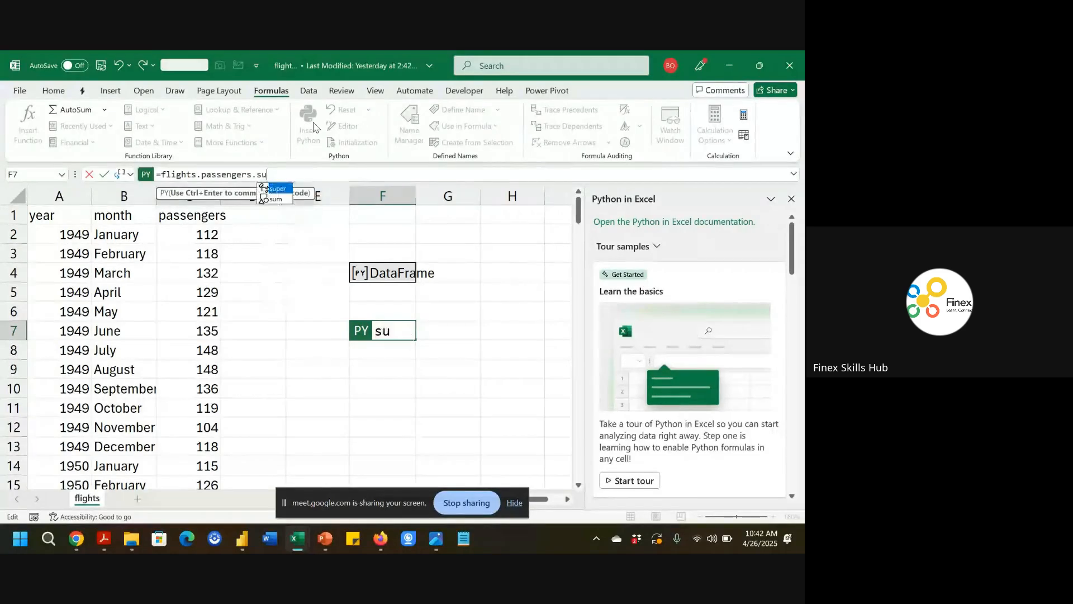
type("m()")
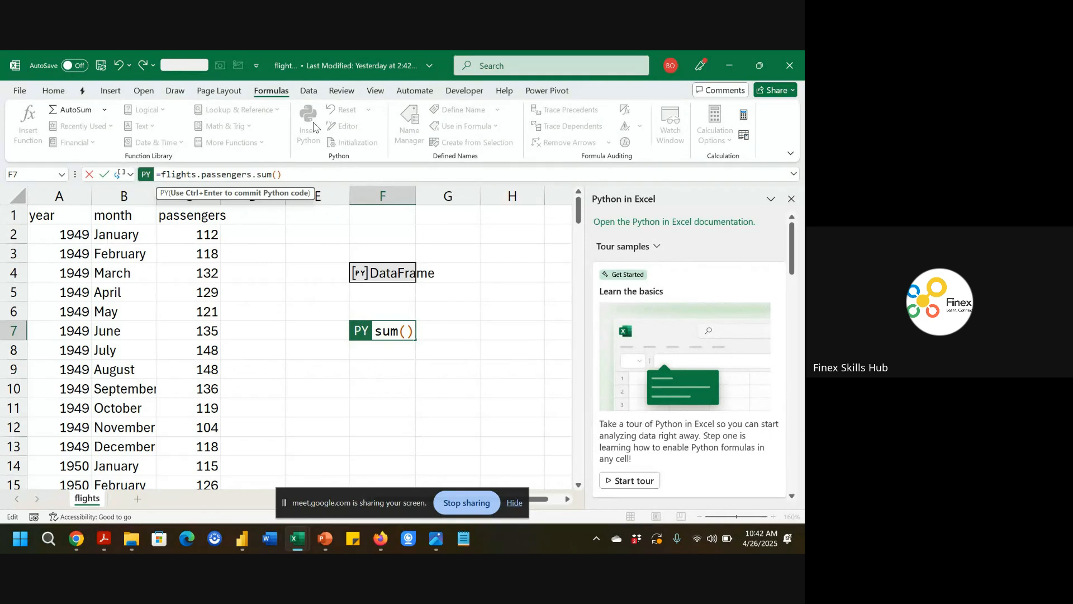
key("ctrl+Return")
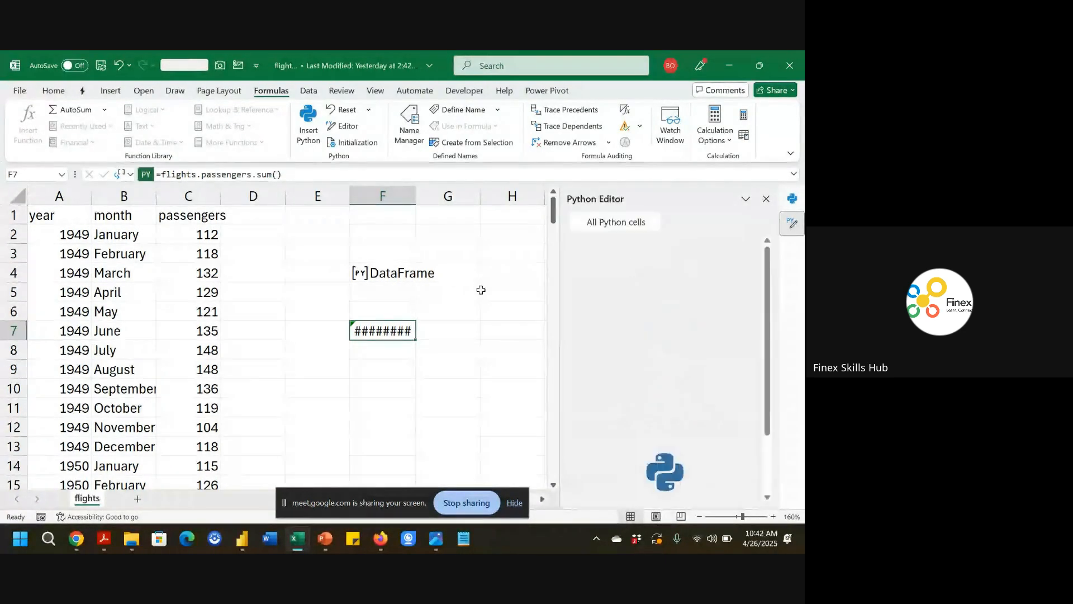
Remove the leading equals sign from F7's Python code and recommit it.
left_click(381, 273)
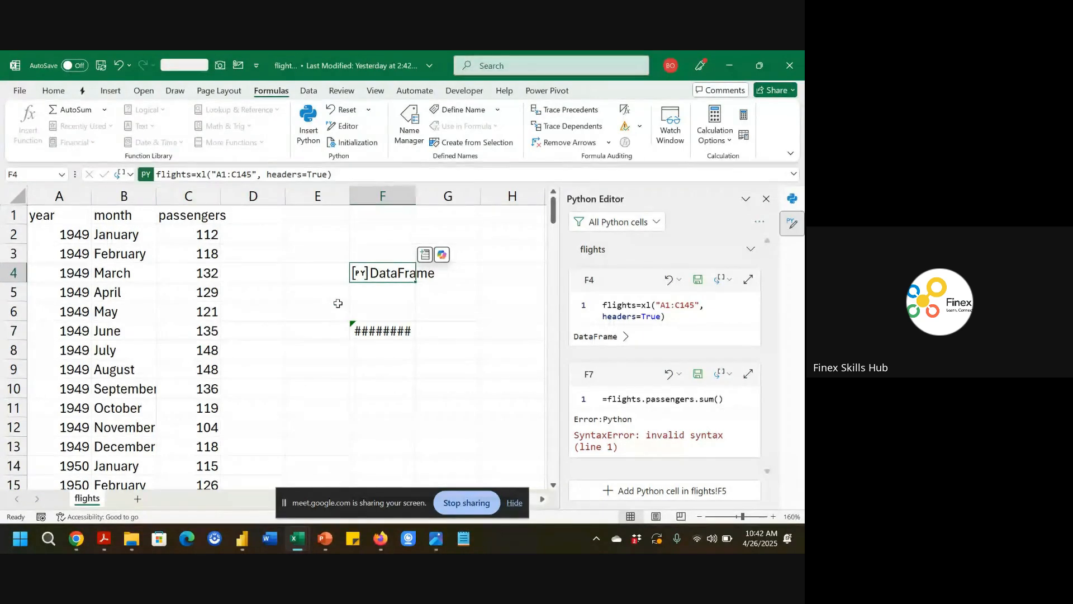
left_click(357, 330)
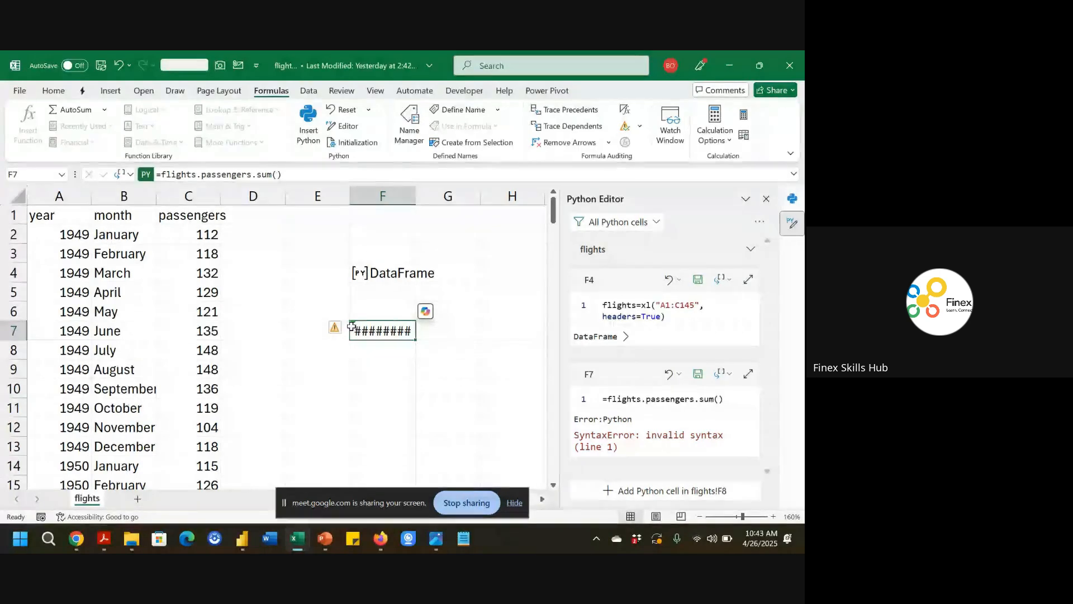
left_click(160, 175)
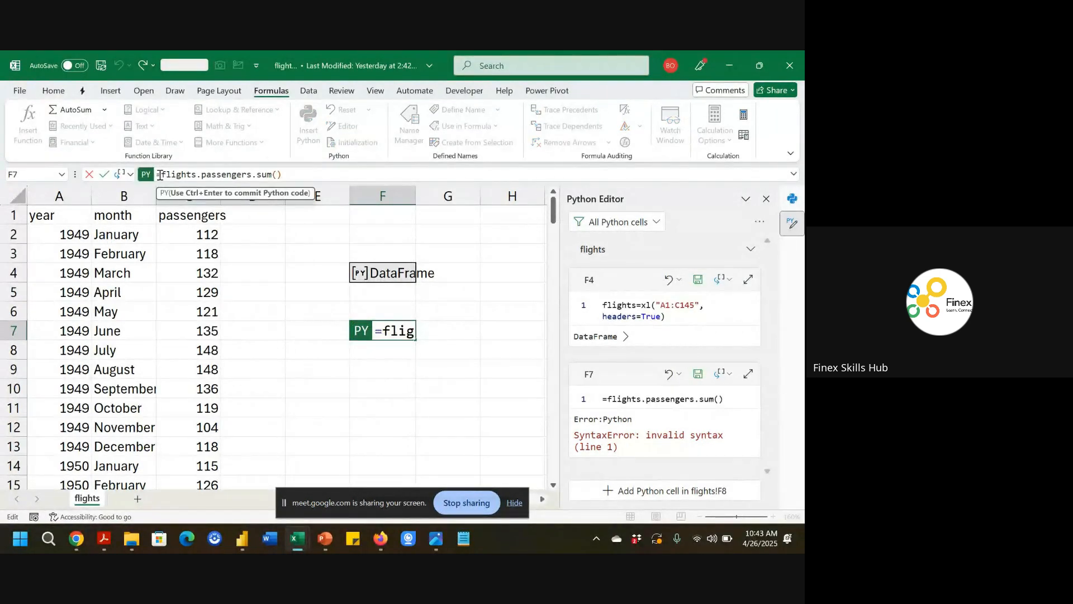
key("BackSpace")
key("ctrl+Return")
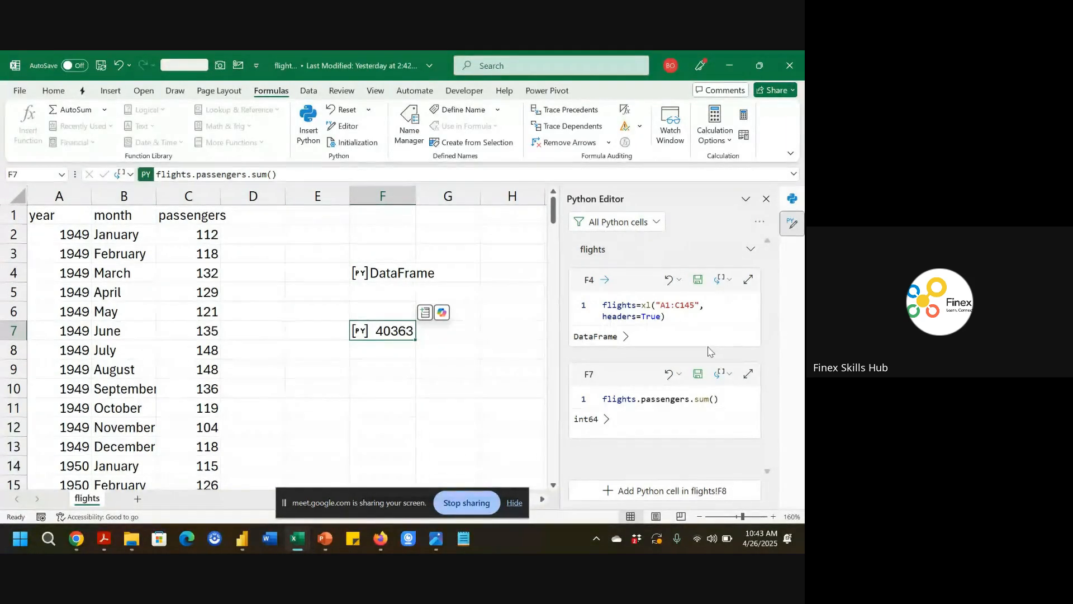
Change F7's code to flights.passengers.describe() and return its output as Excel values.
left_click(767, 199)
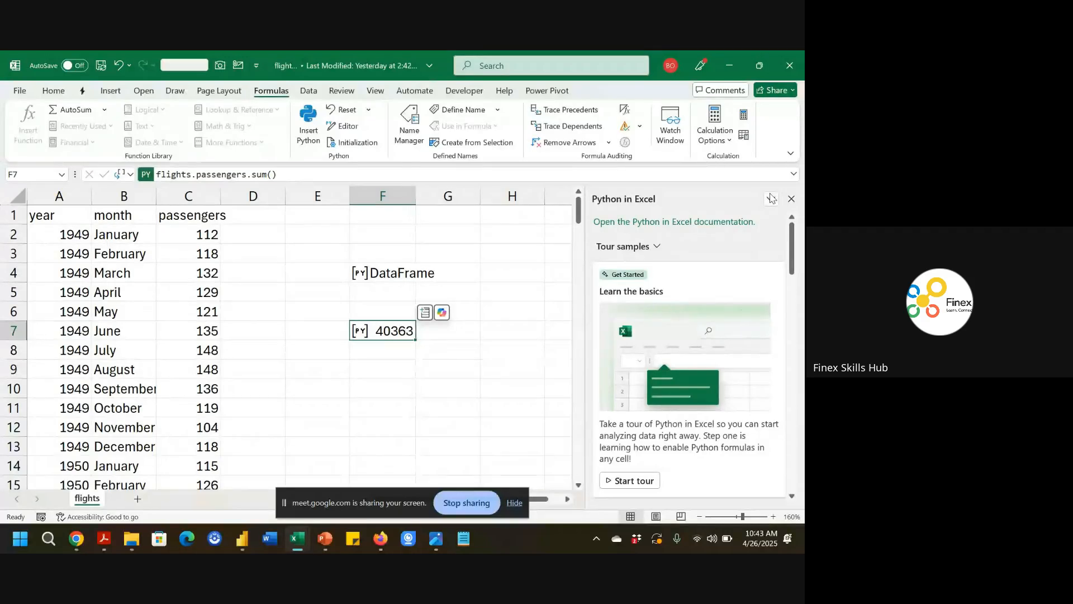
double_click(399, 331)
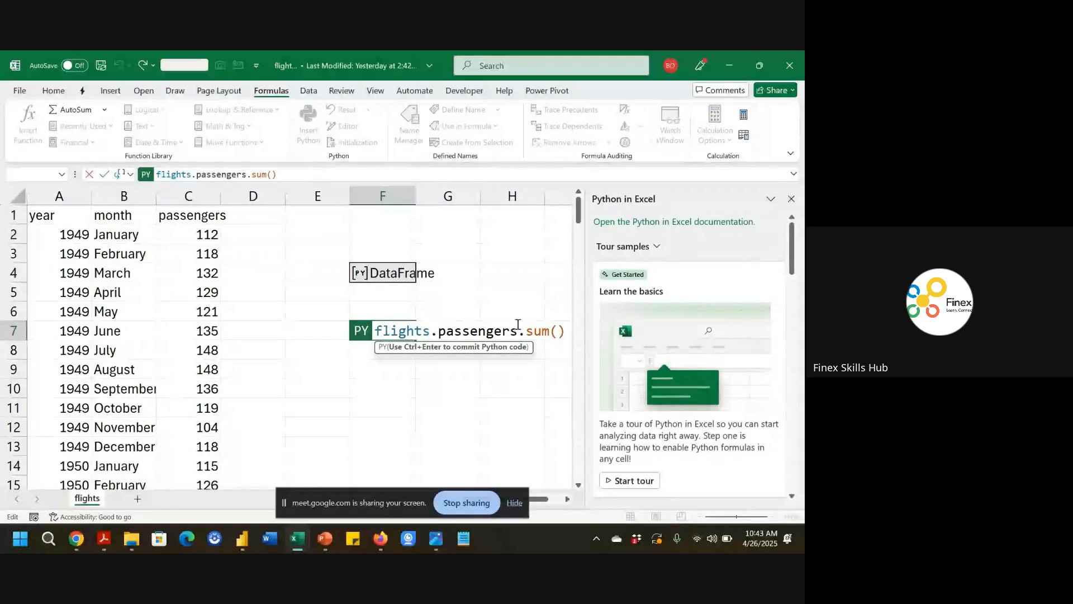
left_click(549, 331)
key("BackSpace")
key("BackSpace")
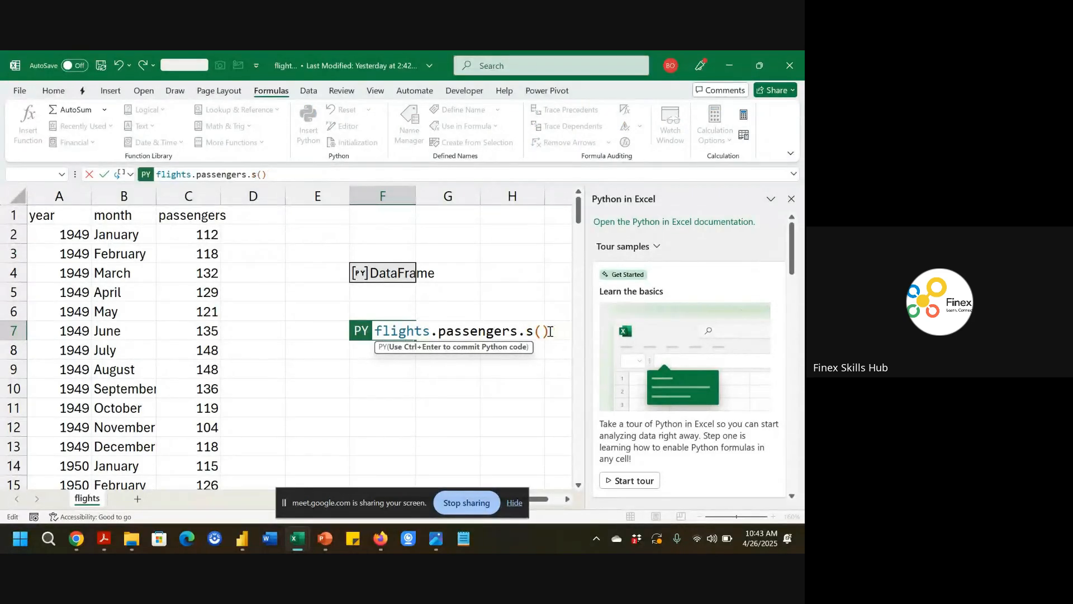
key("BackSpace")
type("desc")
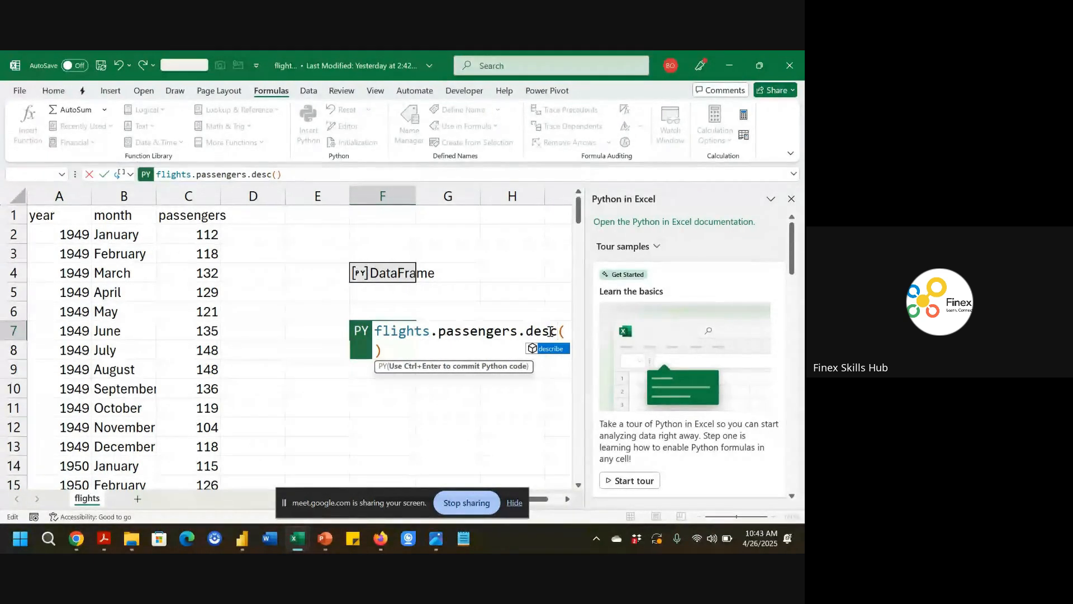
key("Tab")
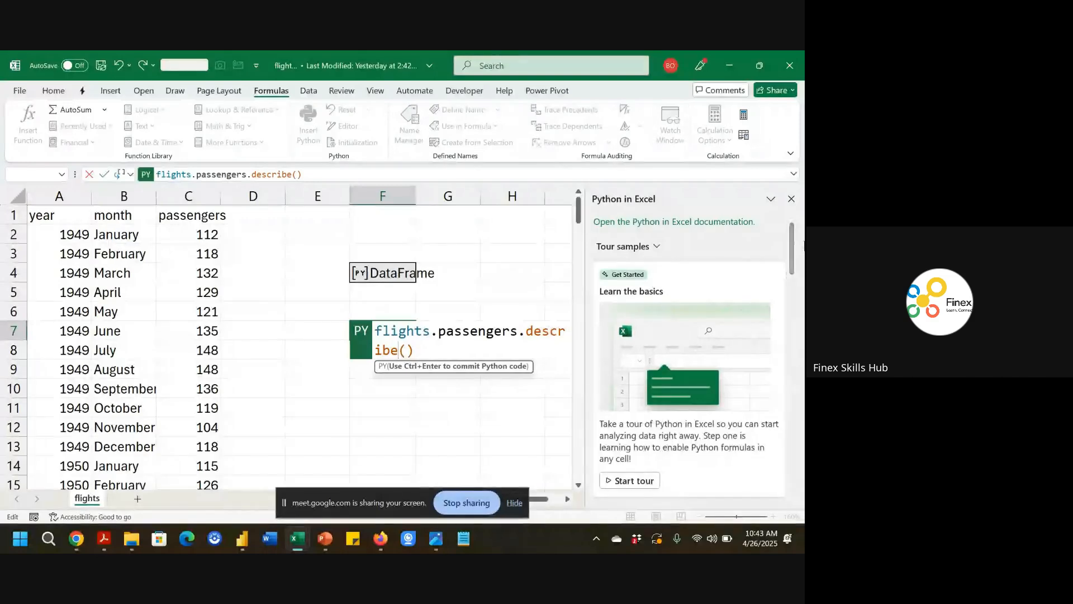
left_click(792, 200)
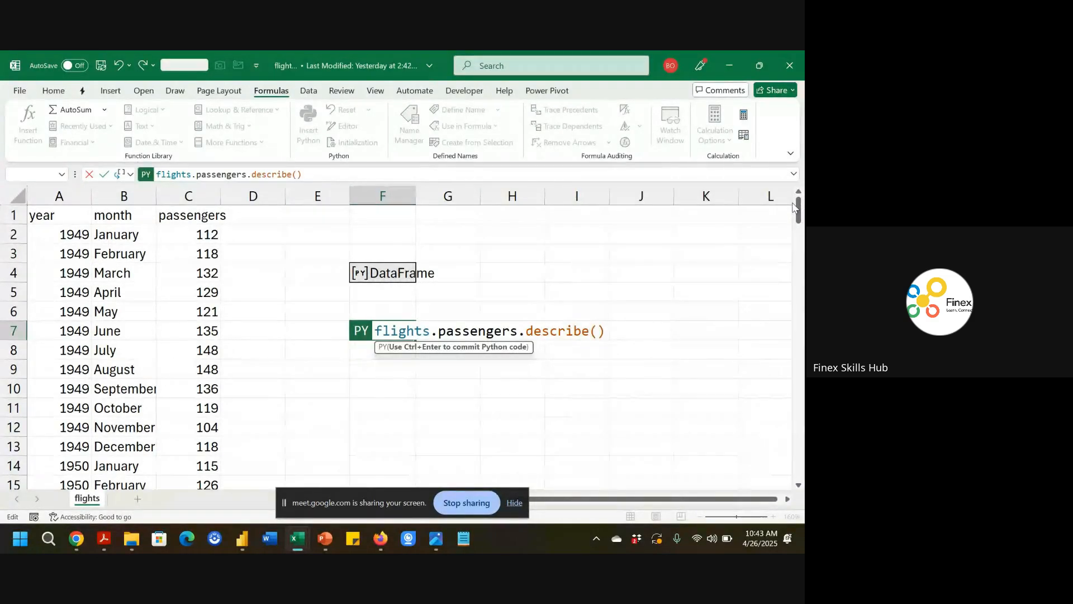
key("ctrl+Return")
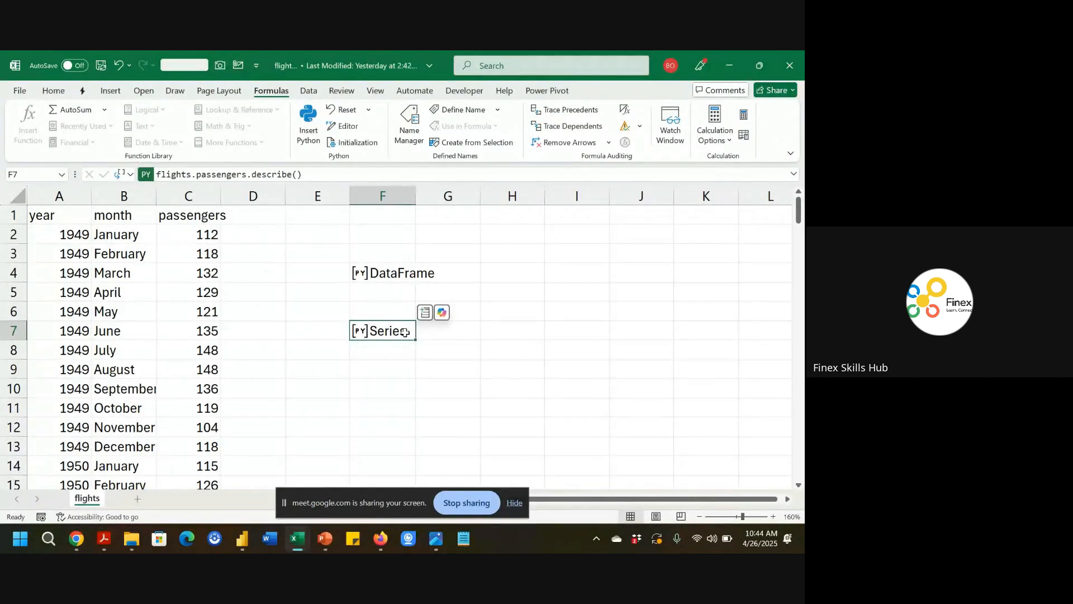
left_click(124, 175)
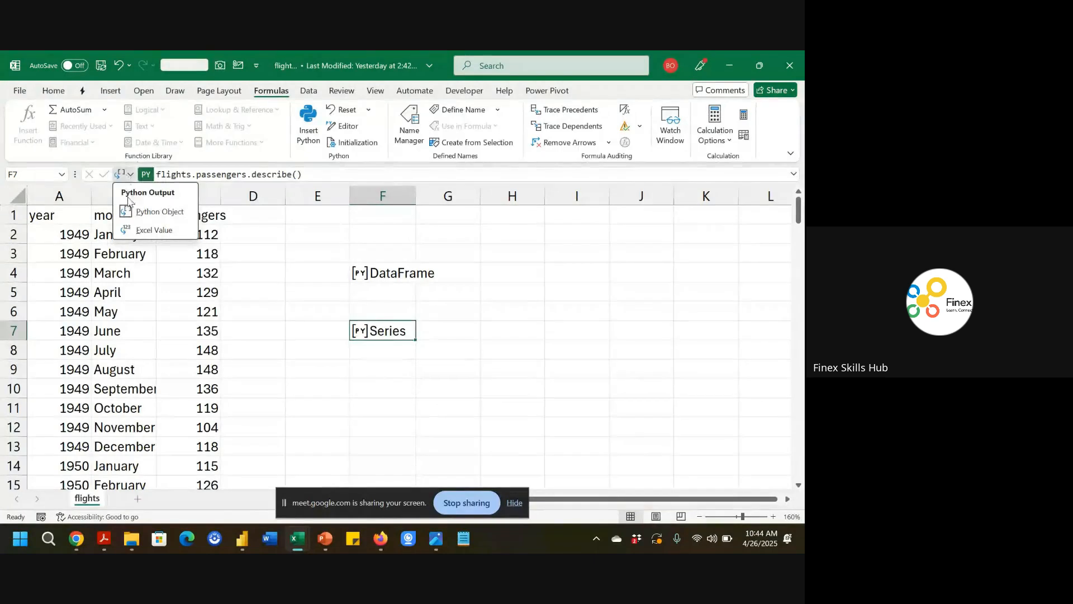
left_click(149, 230)
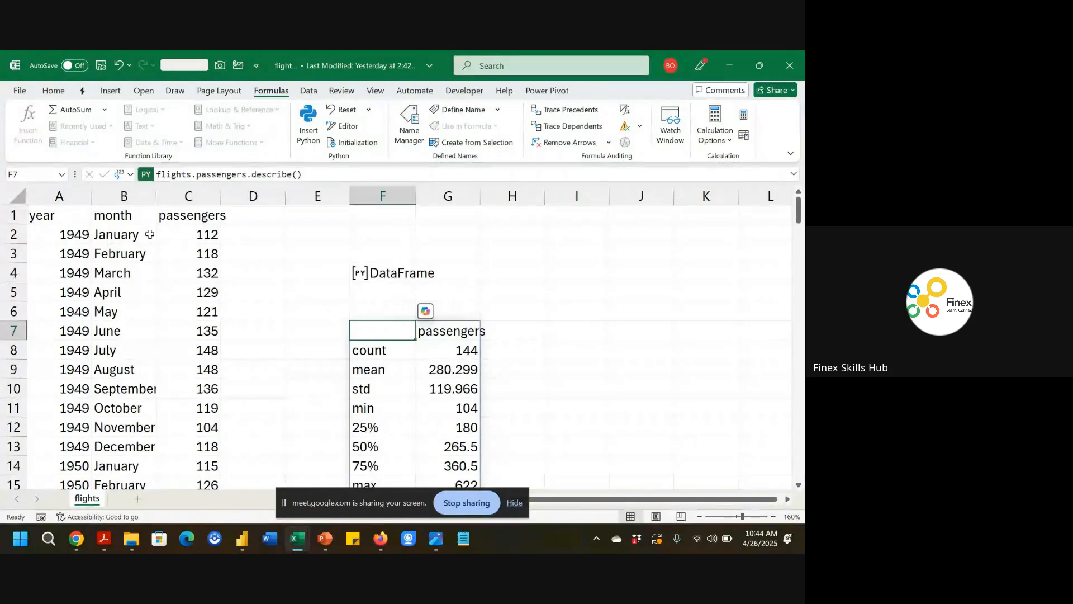
scroll(282, 322, "down", 1)
scroll(282, 322, "down", 1)
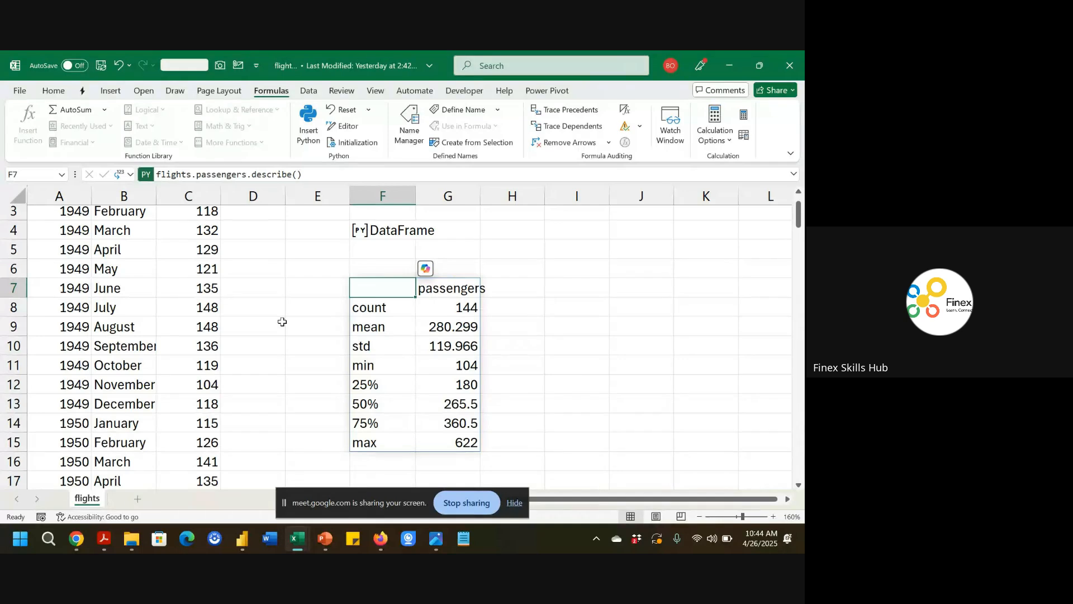
left_click(520, 510)
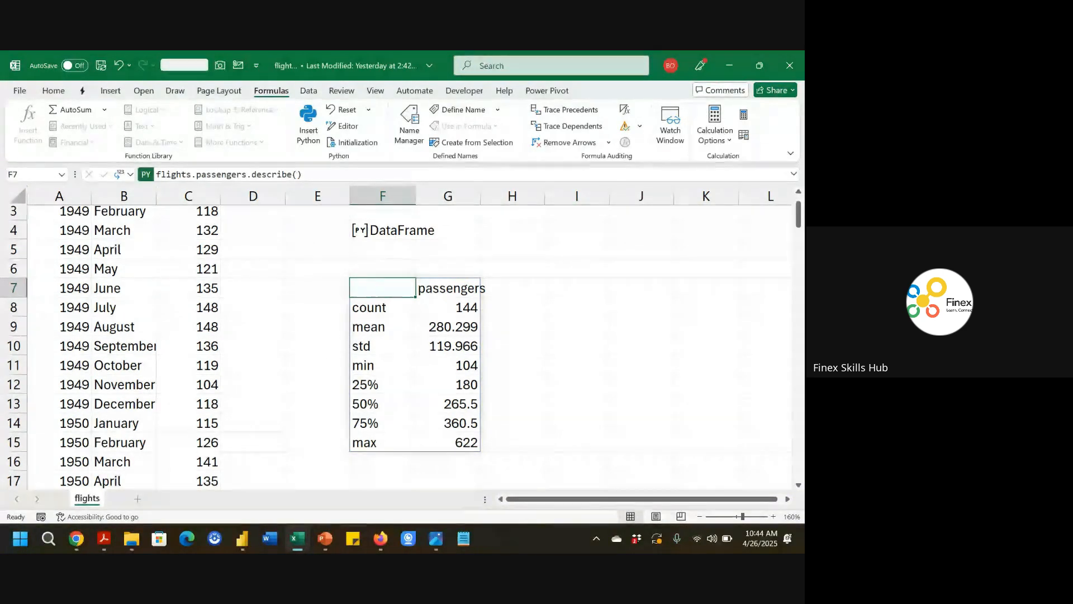
Open the seaborn Annotated heatmaps example in the browser and copy its code.
left_click(79, 539)
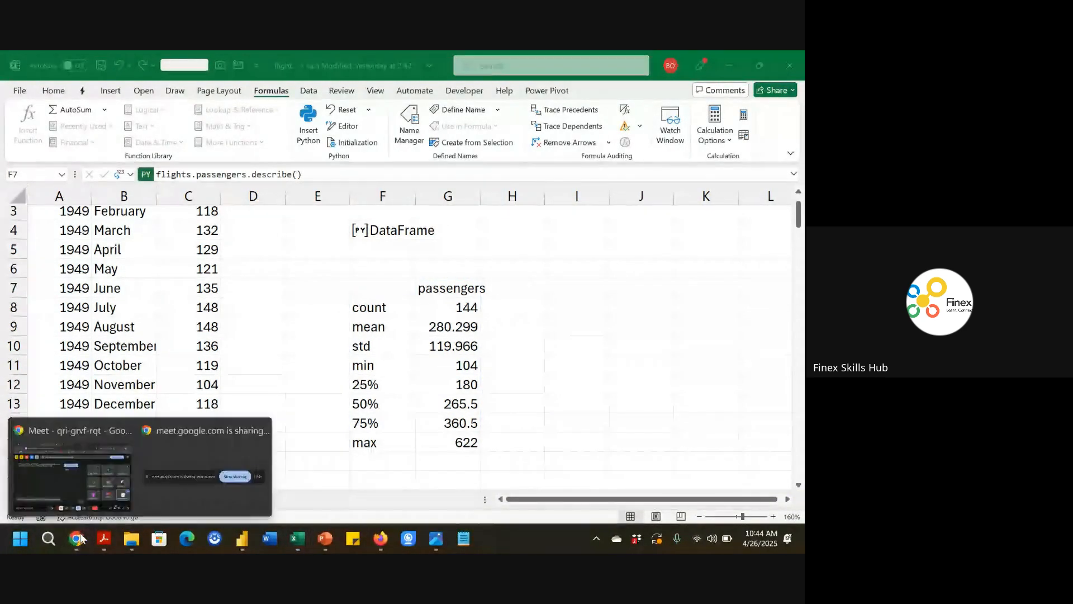
left_click(70, 485)
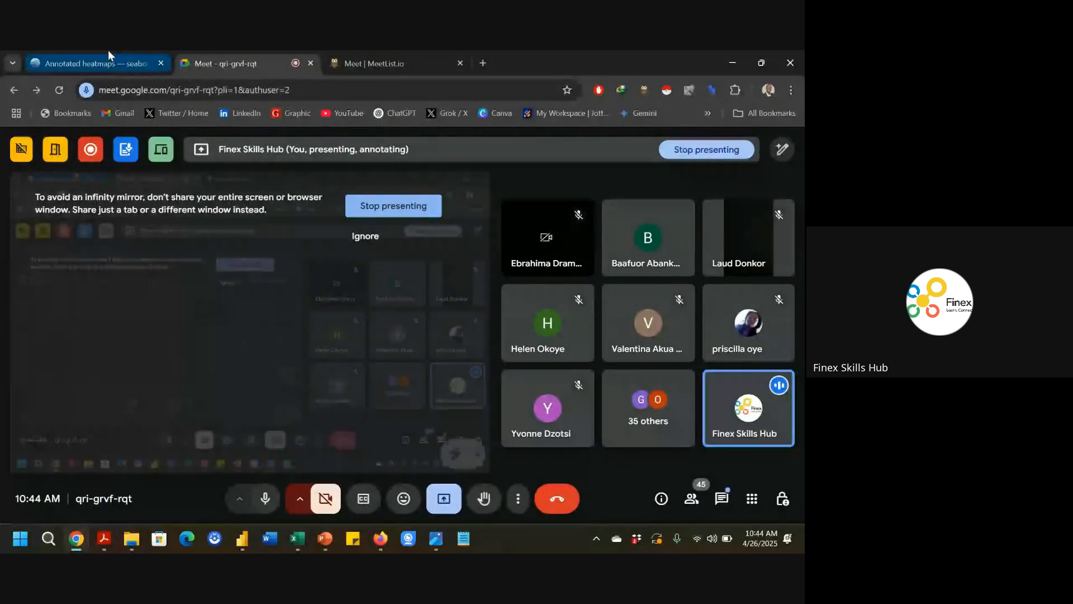
left_click(109, 53)
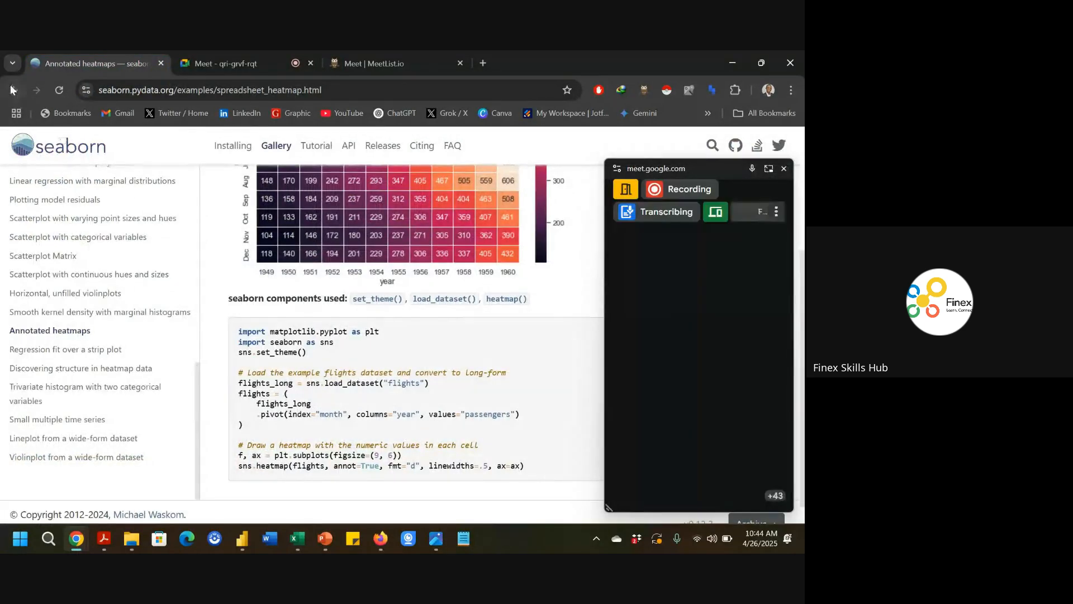
left_click(12, 89)
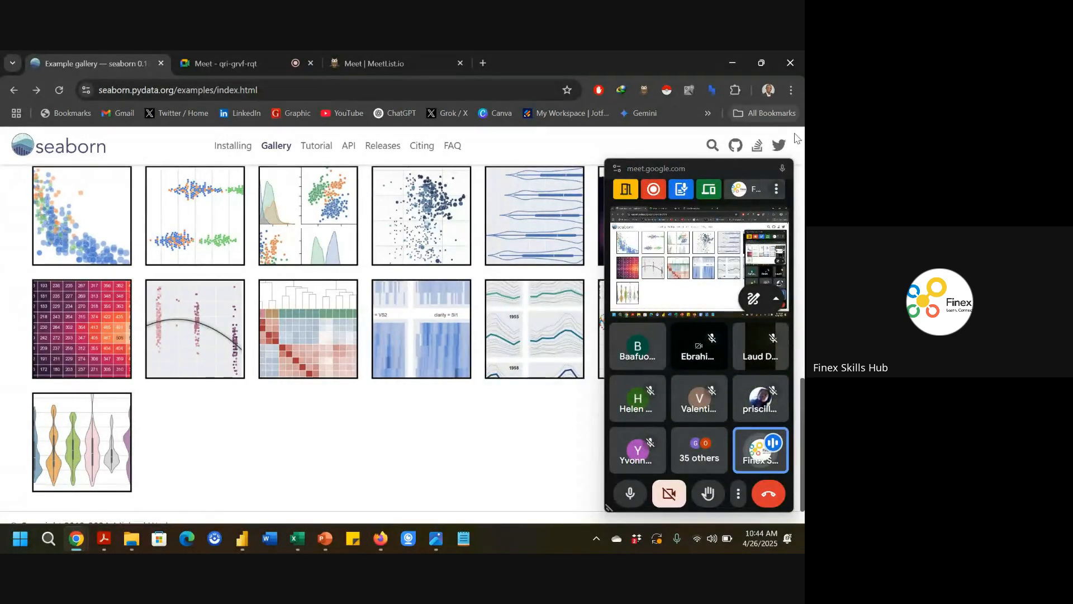
left_click(784, 170)
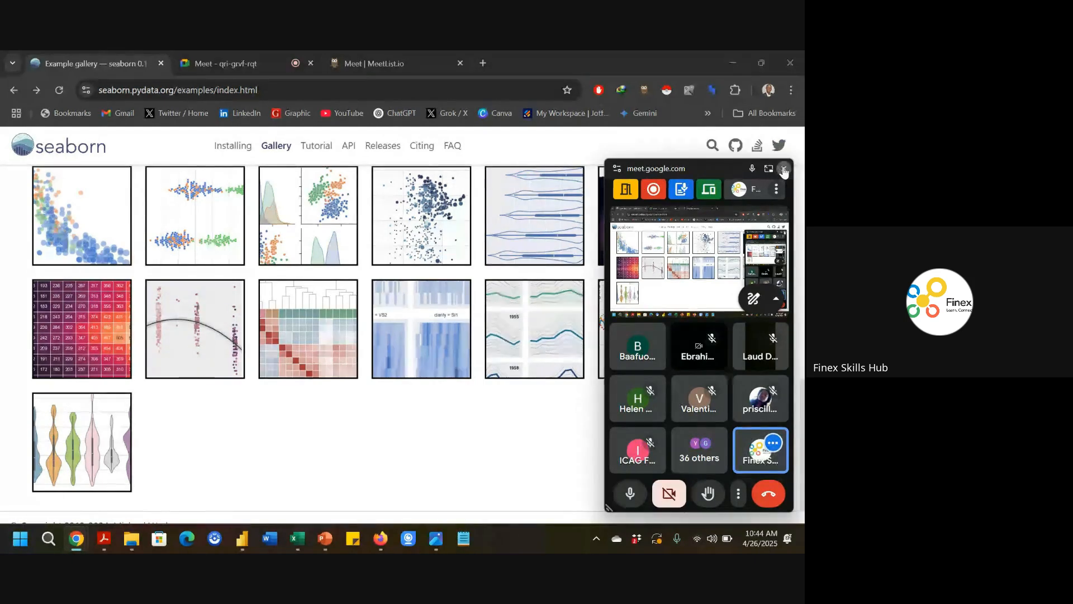
scroll(465, 300, "up", 10)
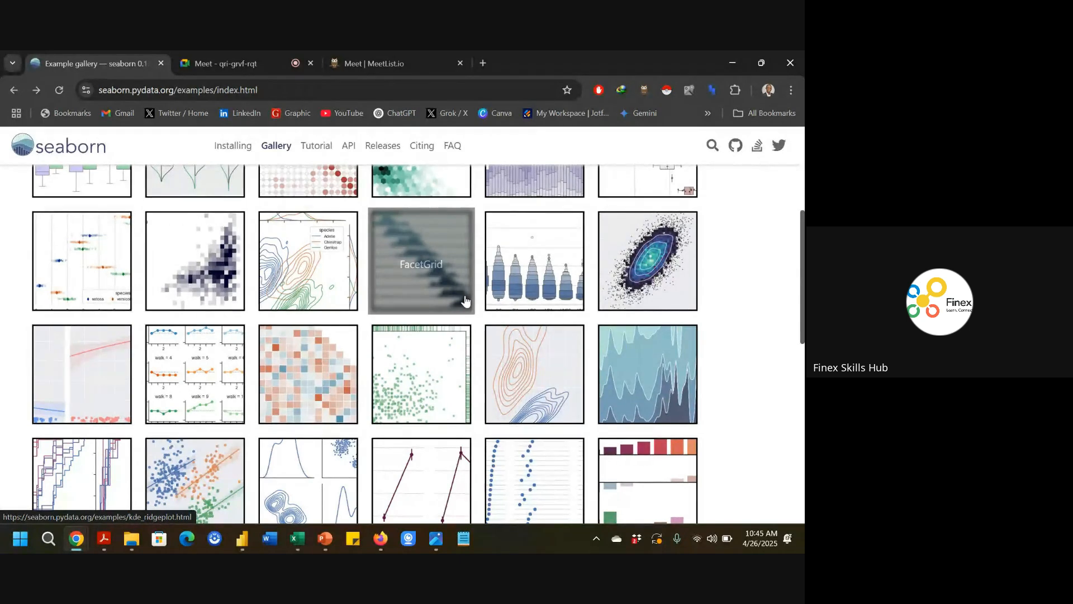
scroll(465, 301, "down", 10)
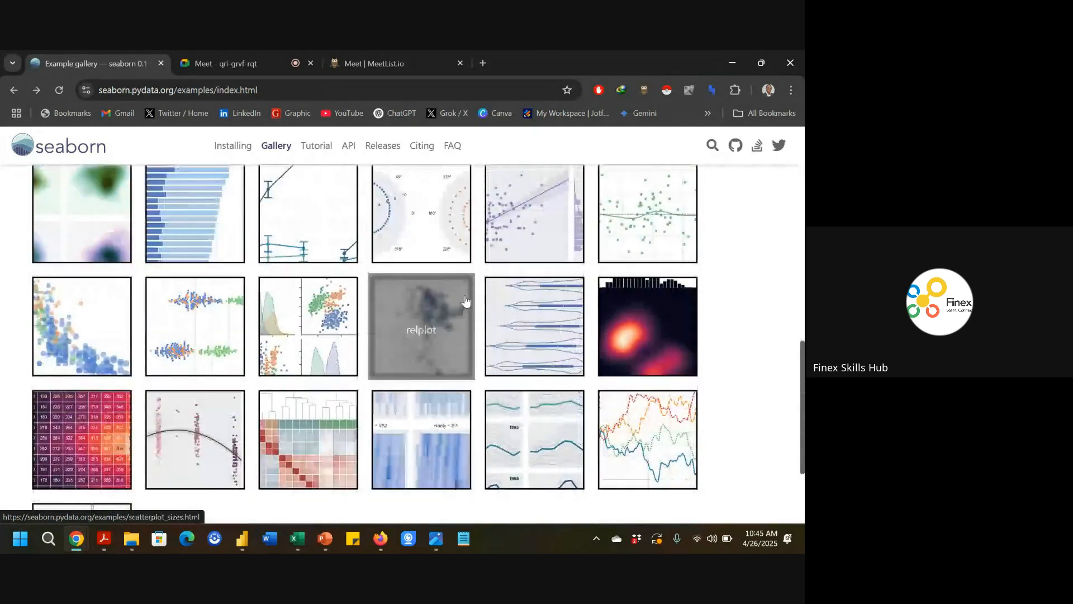
left_click(84, 446)
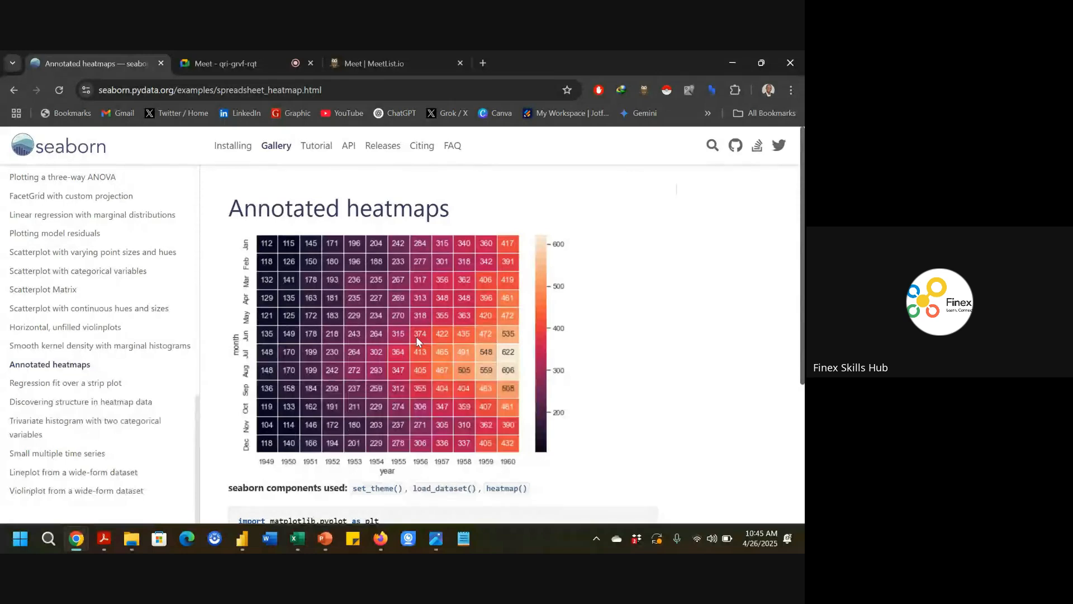
scroll(417, 339, "down", 2)
scroll(417, 340, "down", 1)
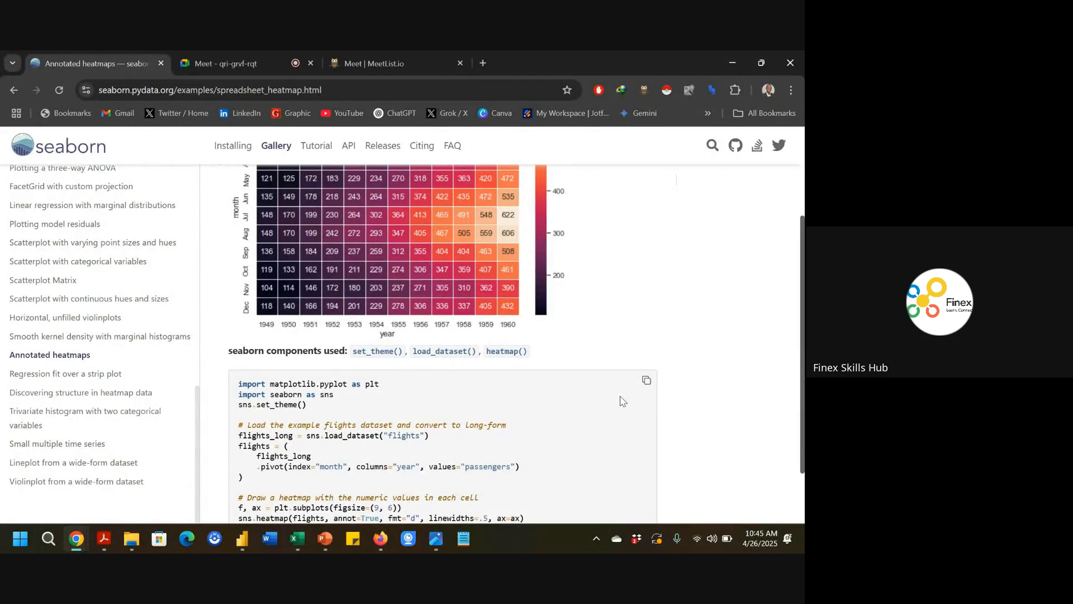
left_click(648, 382)
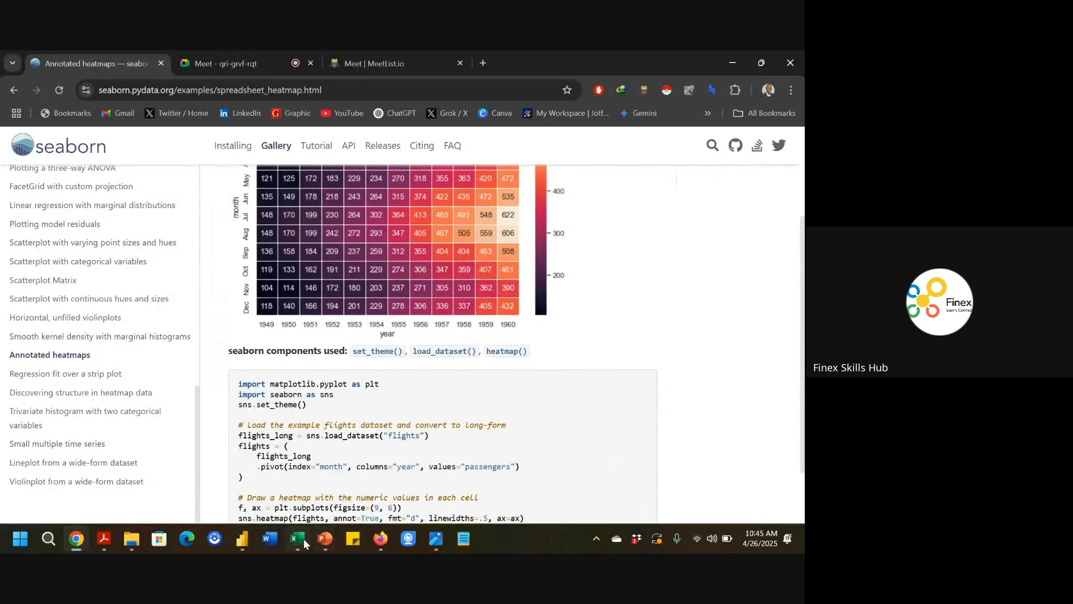
Return to the flights workbook and paste the copied heatmap code into a new Python cell in F17.
mouse_move(298, 540)
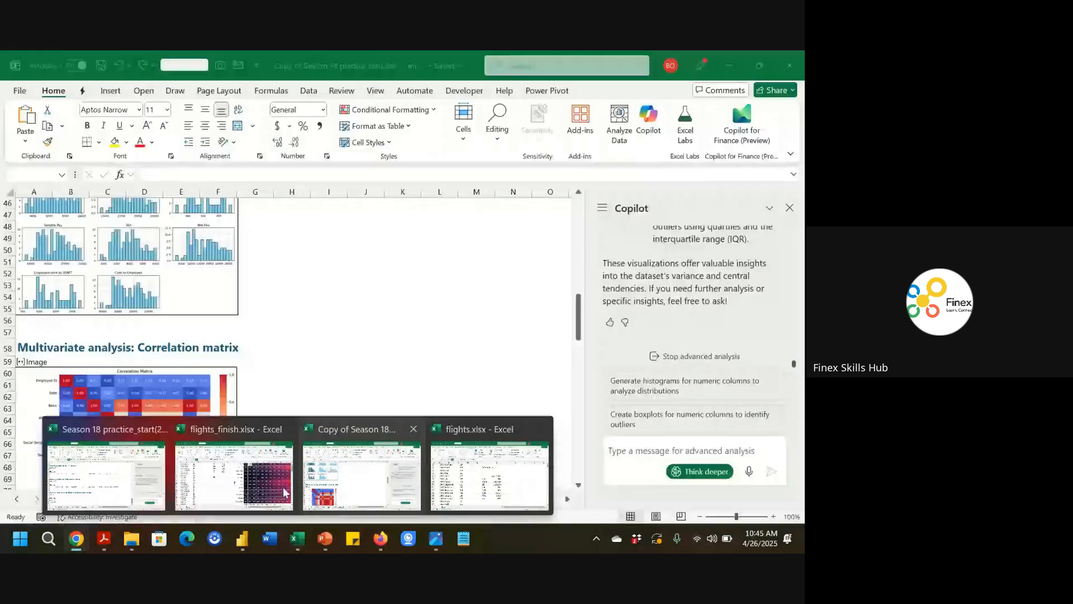
mouse_move(278, 489)
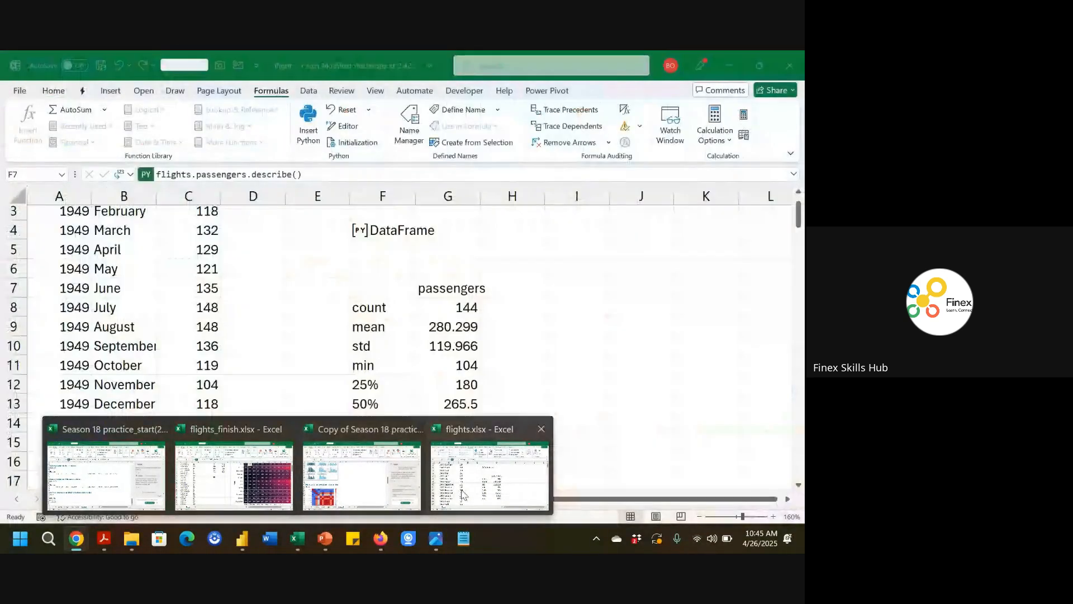
left_click(475, 466)
scroll(505, 415, "down", 2)
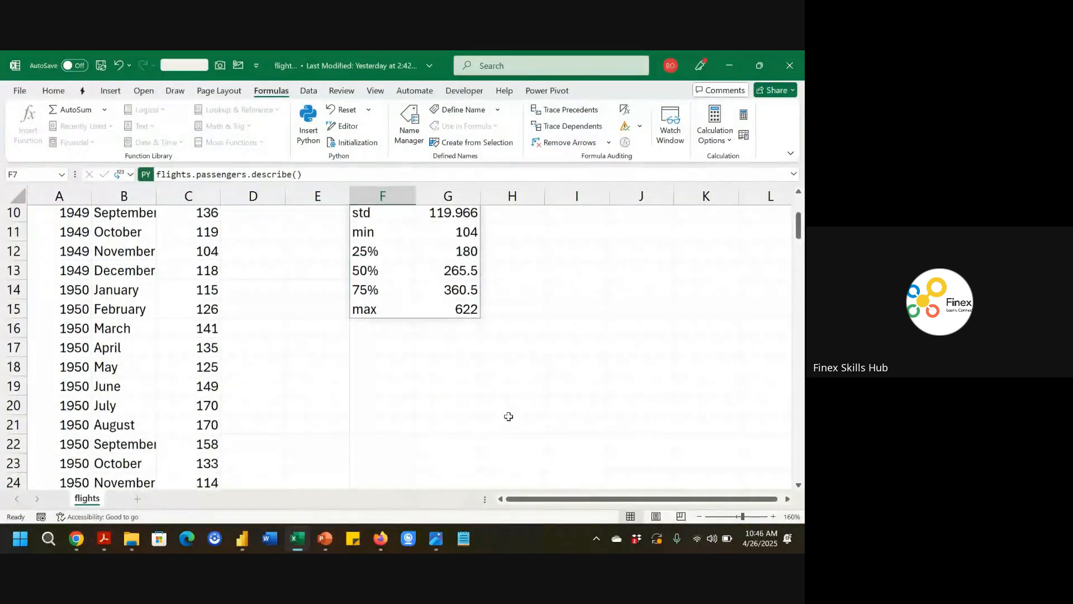
left_click(383, 349)
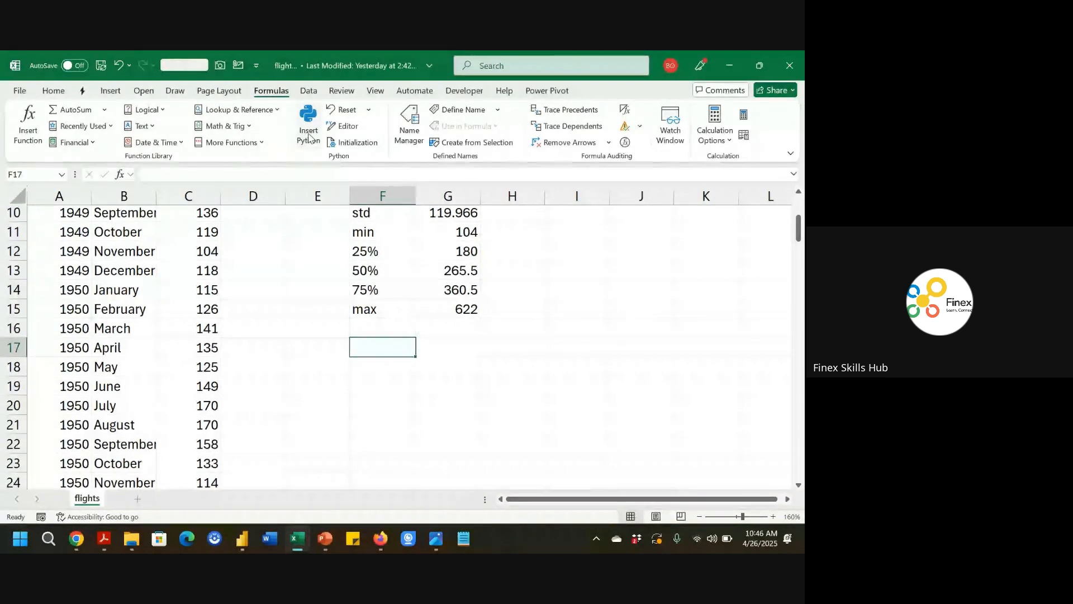
left_click(309, 134)
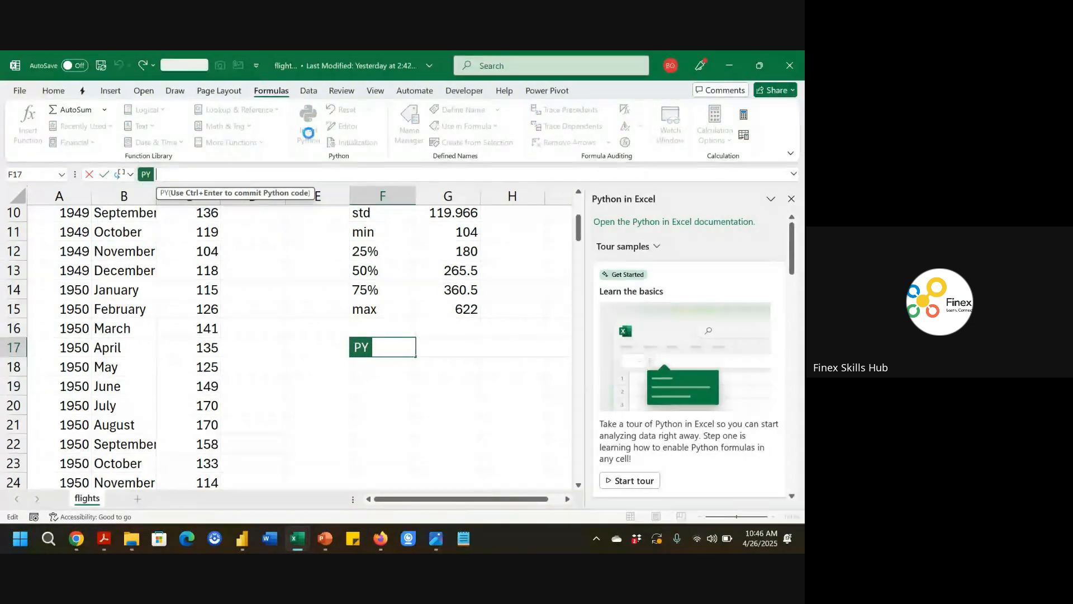
key("ctrl+v")
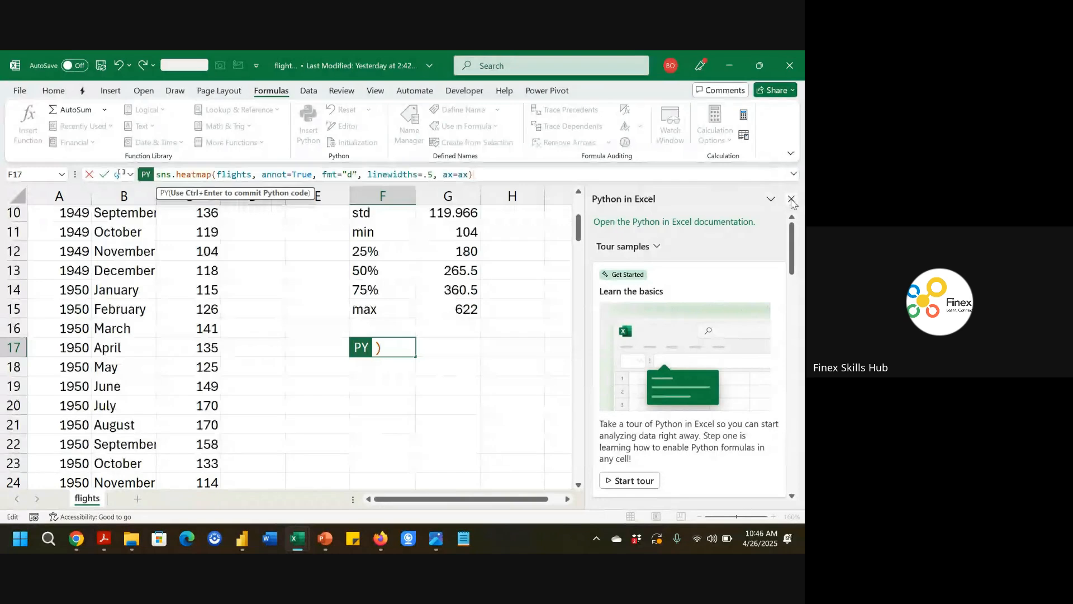
left_click(794, 173)
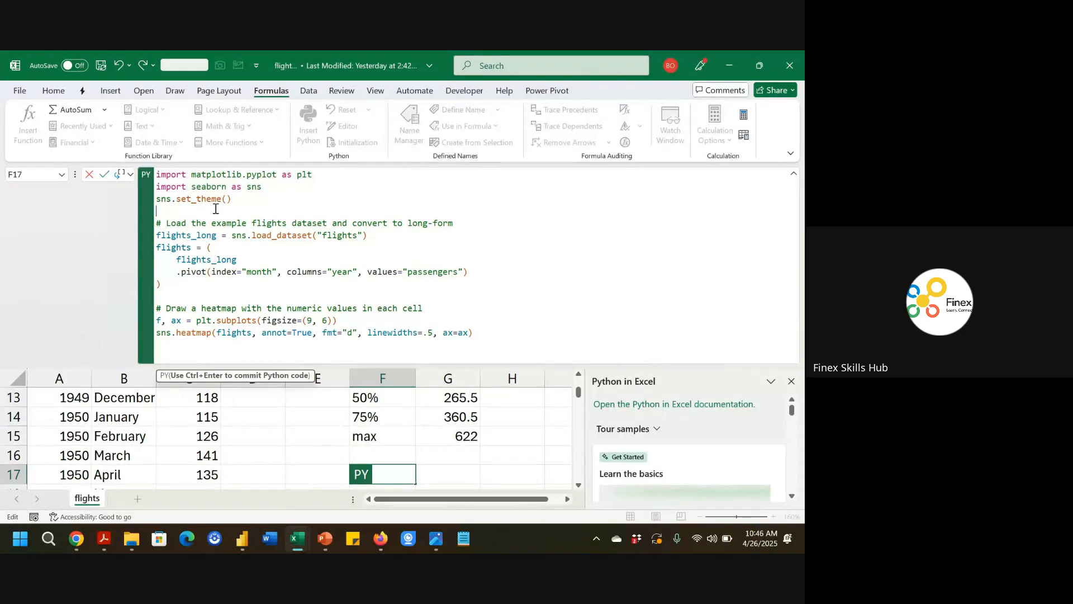
Delete the import and set_theme lines from the pasted Python code.
left_click_drag(234, 200, 157, 175)
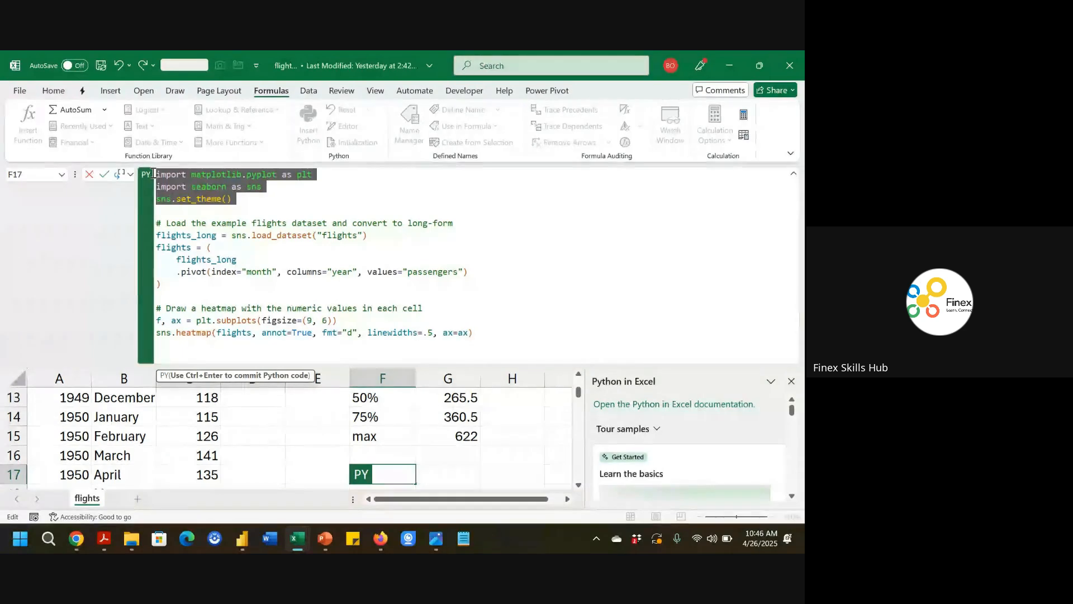
key("BackSpace")
key("Delete")
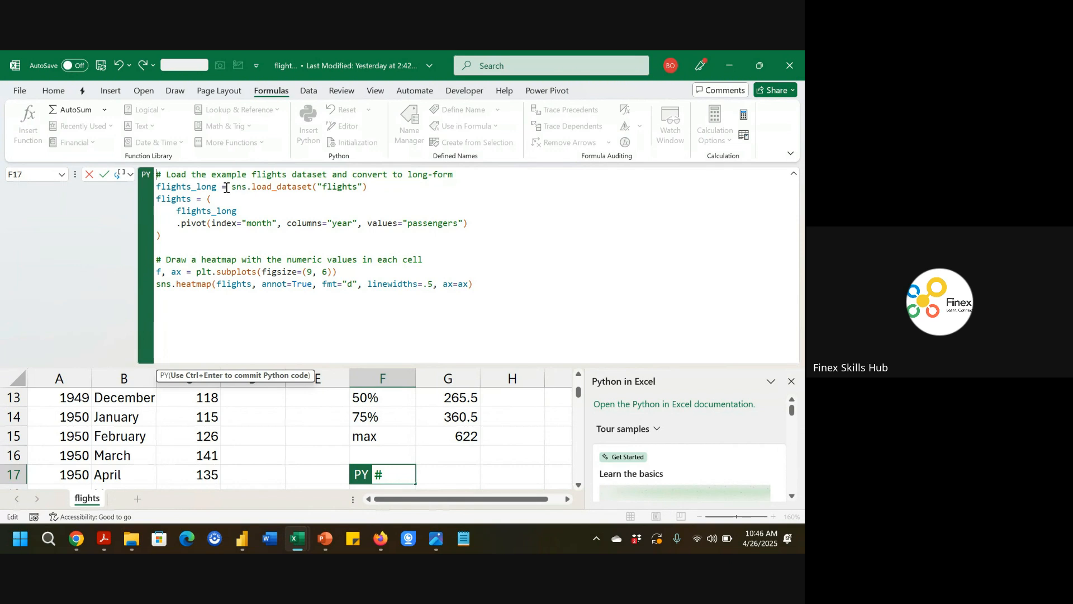
Replace sns.load_dataset("flights") with flights and commit the Python cell.
left_click_drag(232, 187, 368, 188)
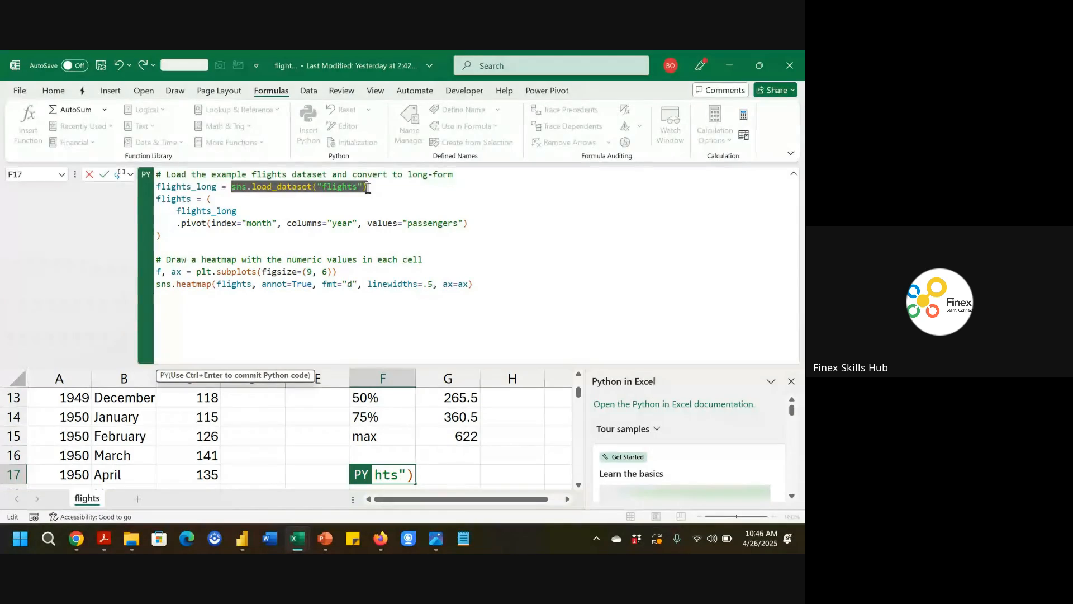
type("flights_long = fli")
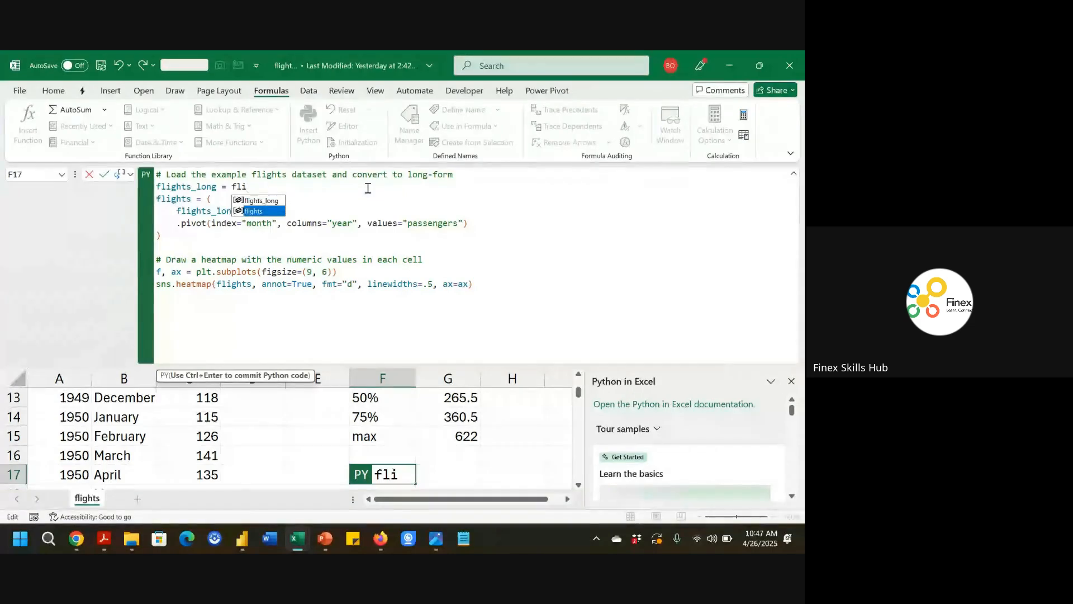
key("Tab")
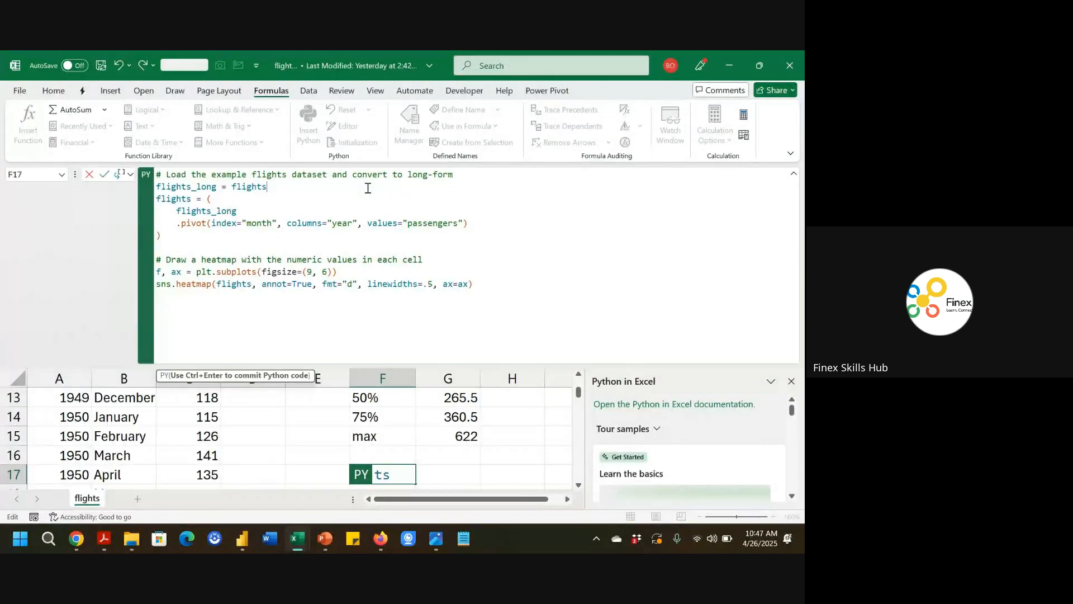
key("ctrl+Return")
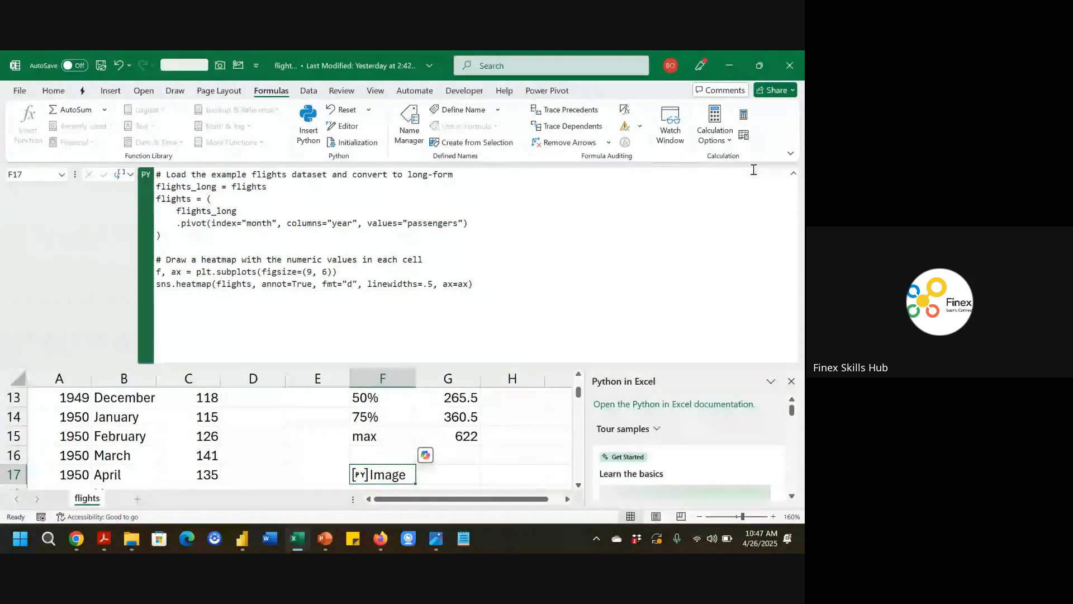
left_click(795, 175)
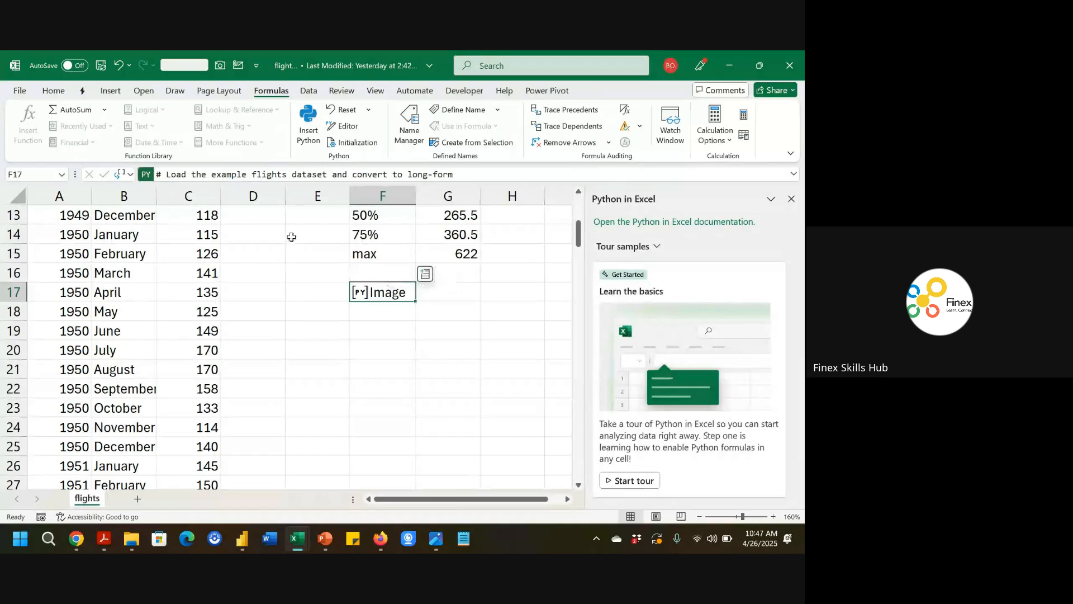
Return F17's output as an Excel value so the heatmap image appears in the cell.
left_click(123, 174)
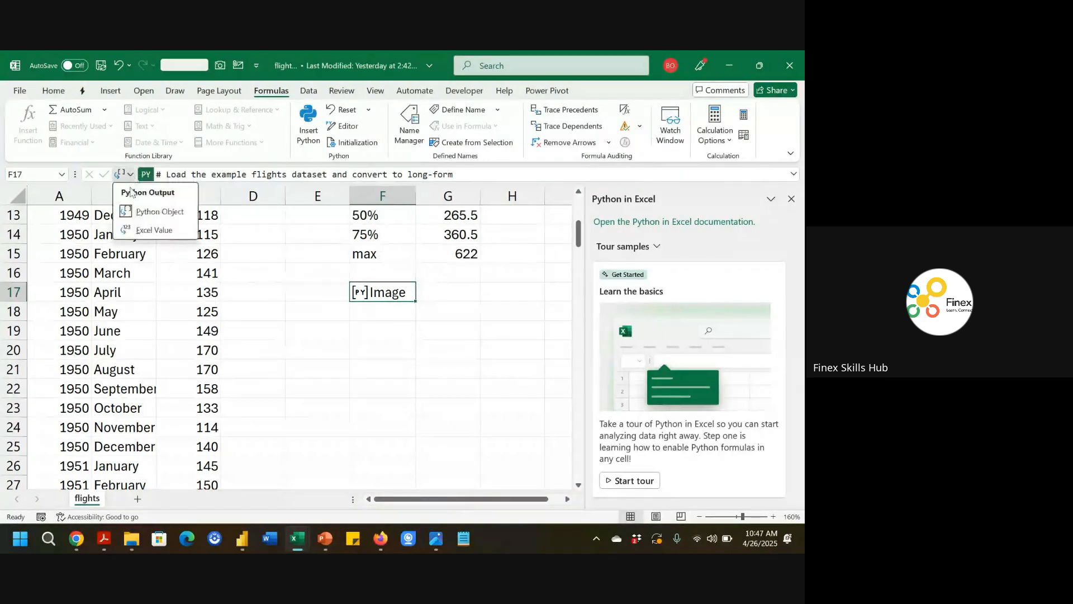
left_click(143, 231)
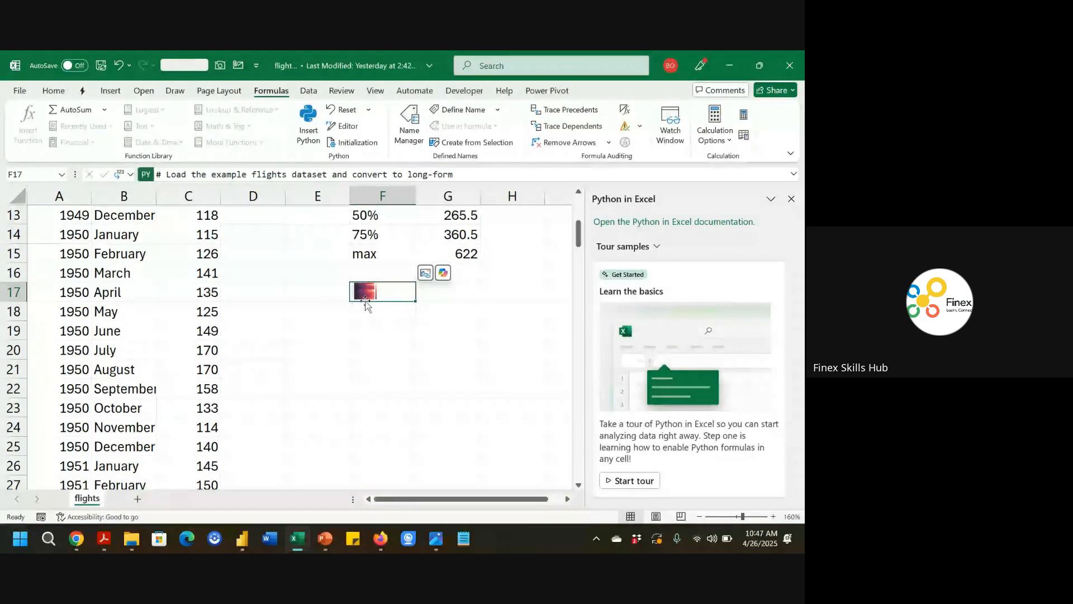
right_click(373, 299)
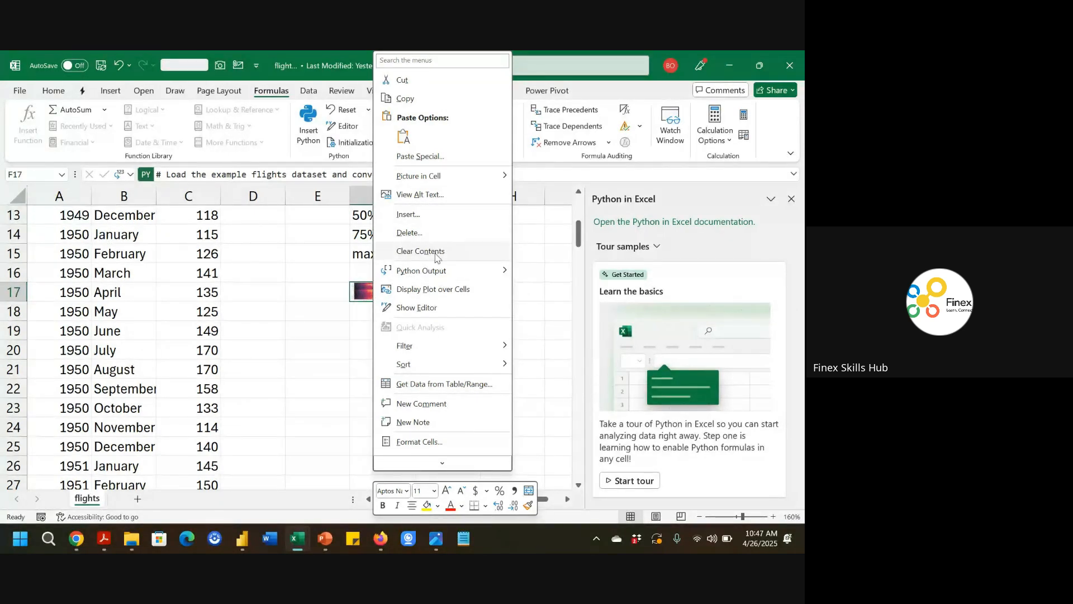
left_click(339, 323)
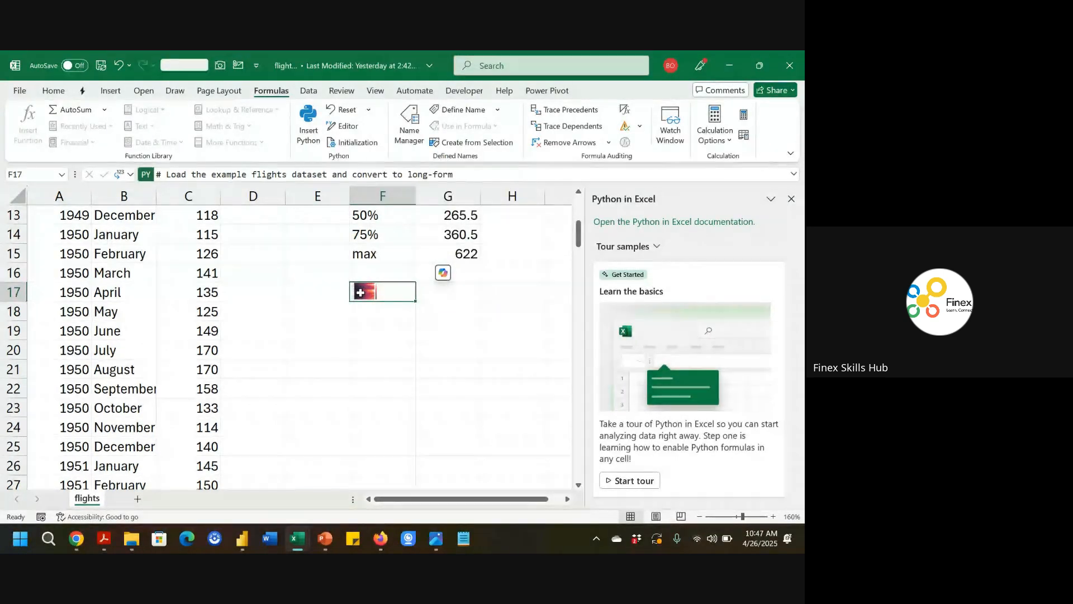
Place F17's heatmap as a picture over the cells and move it beside the data.
right_click(360, 292)
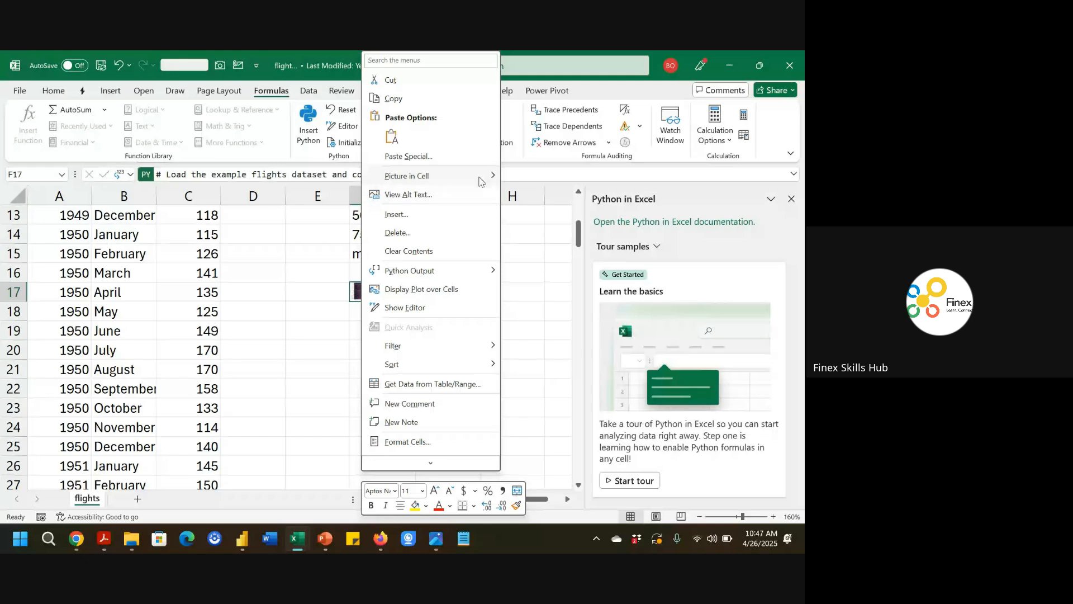
mouse_move(495, 184)
left_click(551, 195)
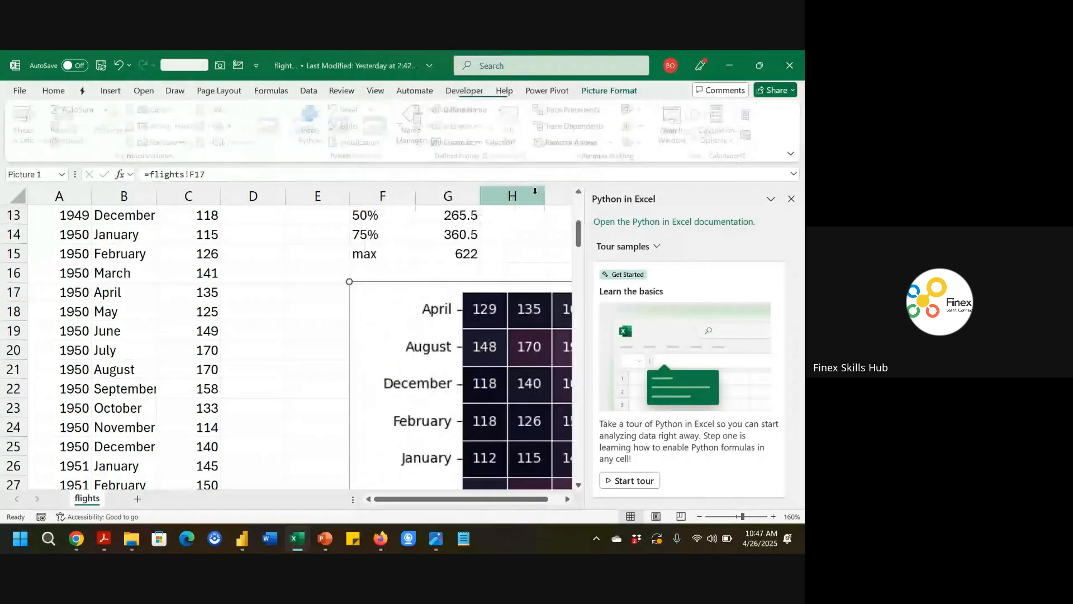
left_click(791, 199)
left_click_drag(359, 283, 318, 269)
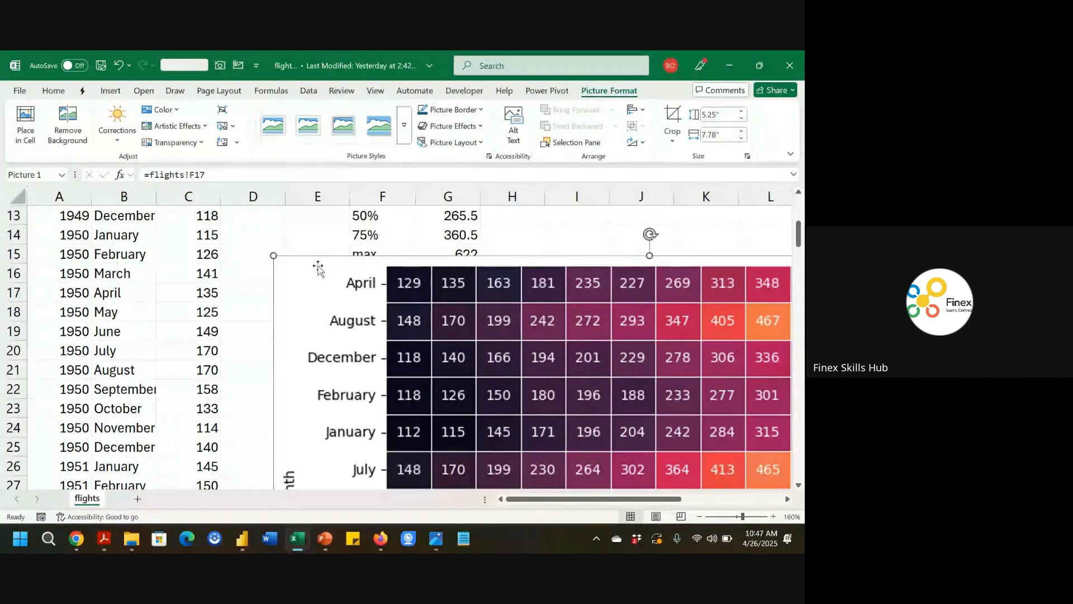
Change the passengers value in C17 to 1000.
left_click(182, 291)
type("1000")
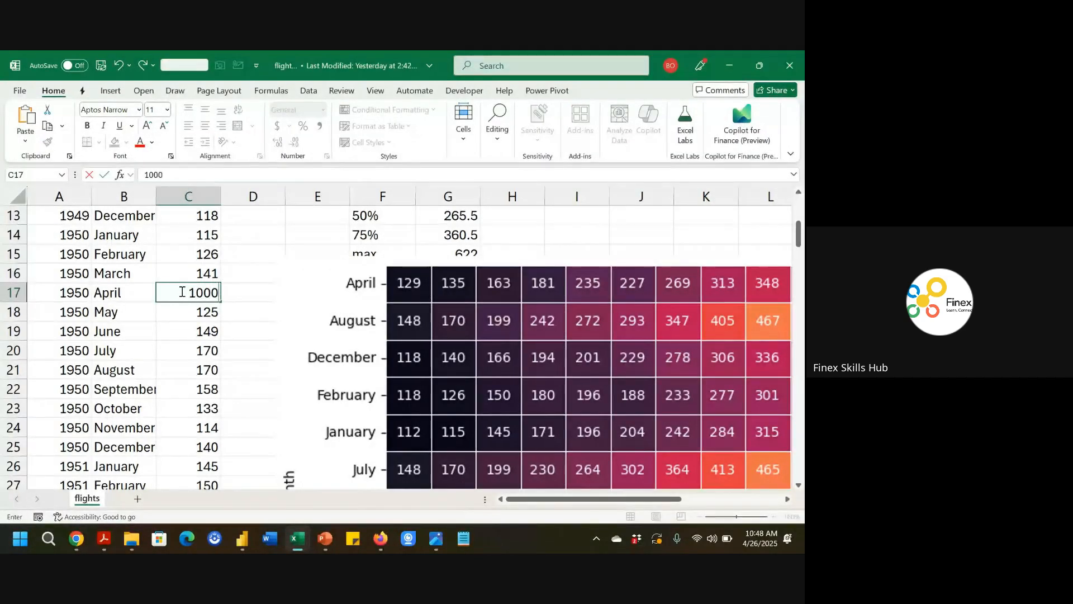
key("Return")
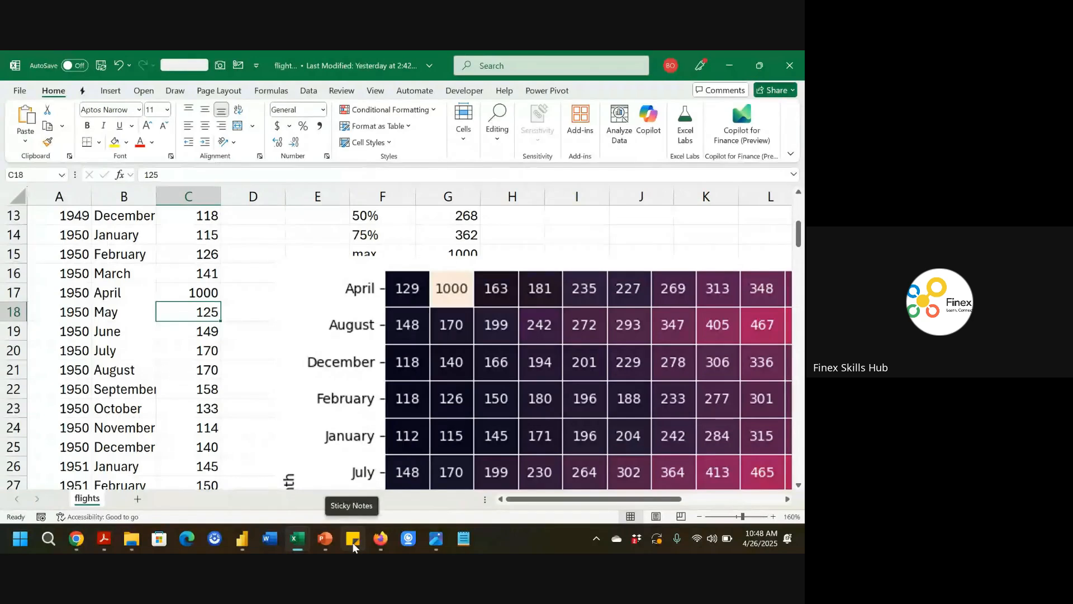
Switch to the BI and Data Analytics presentation and select slide 11.
mouse_move(322, 542)
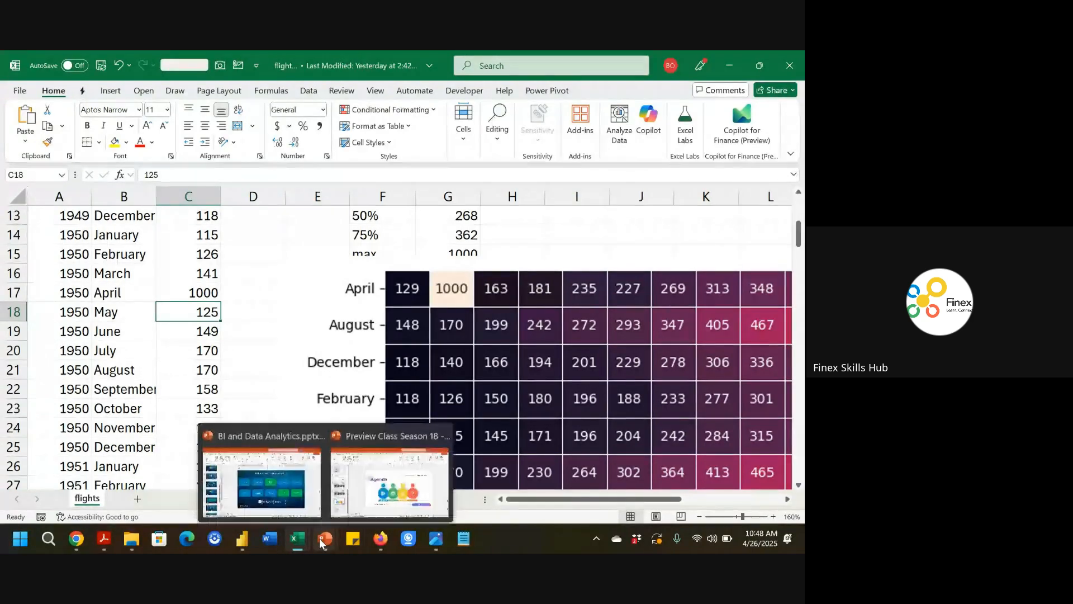
left_click(262, 476)
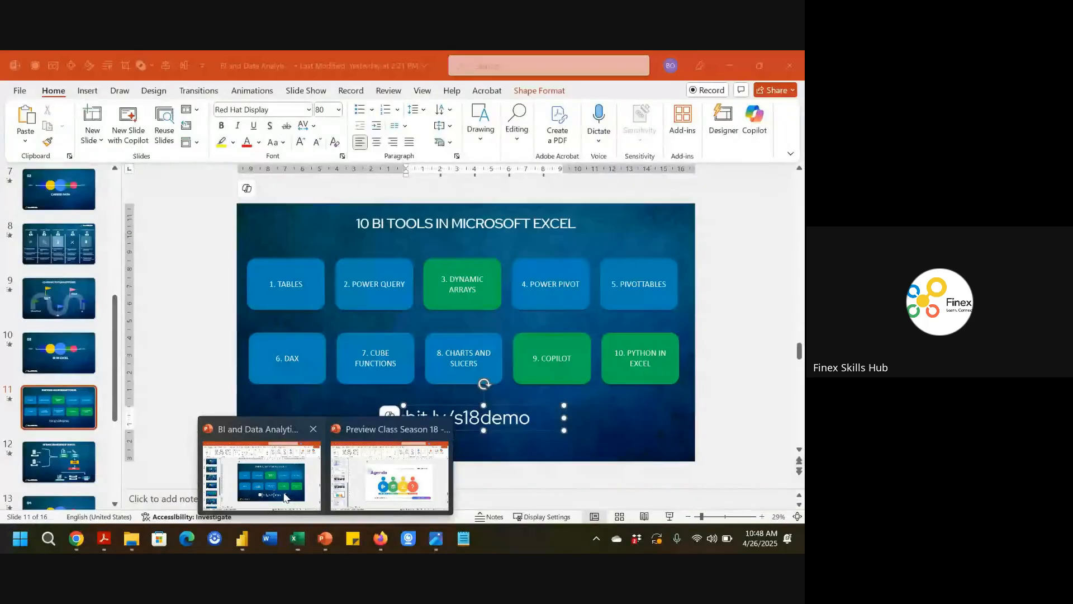
left_click(78, 411)
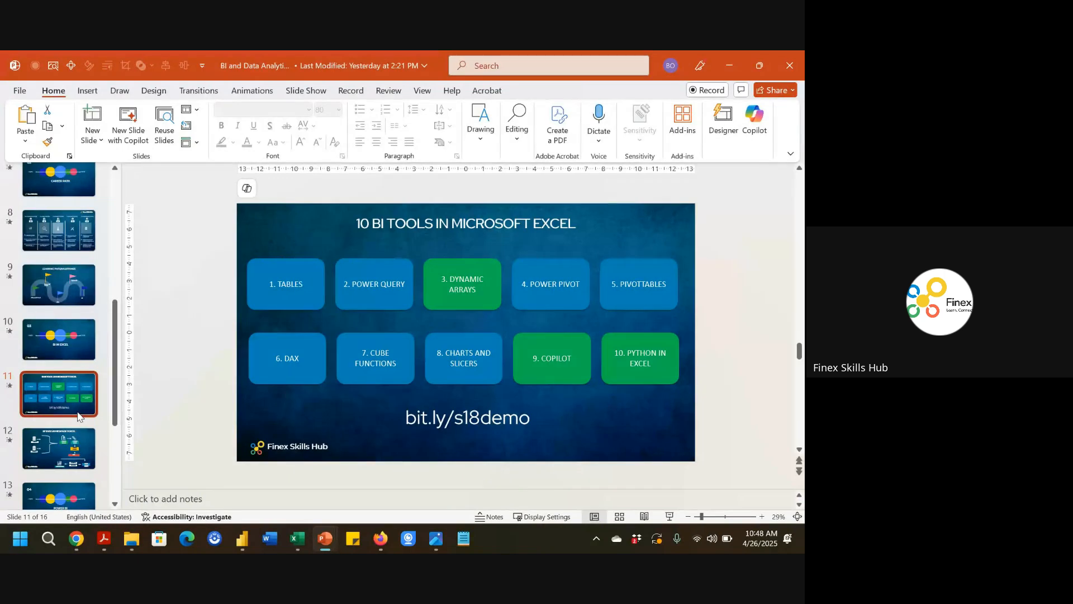
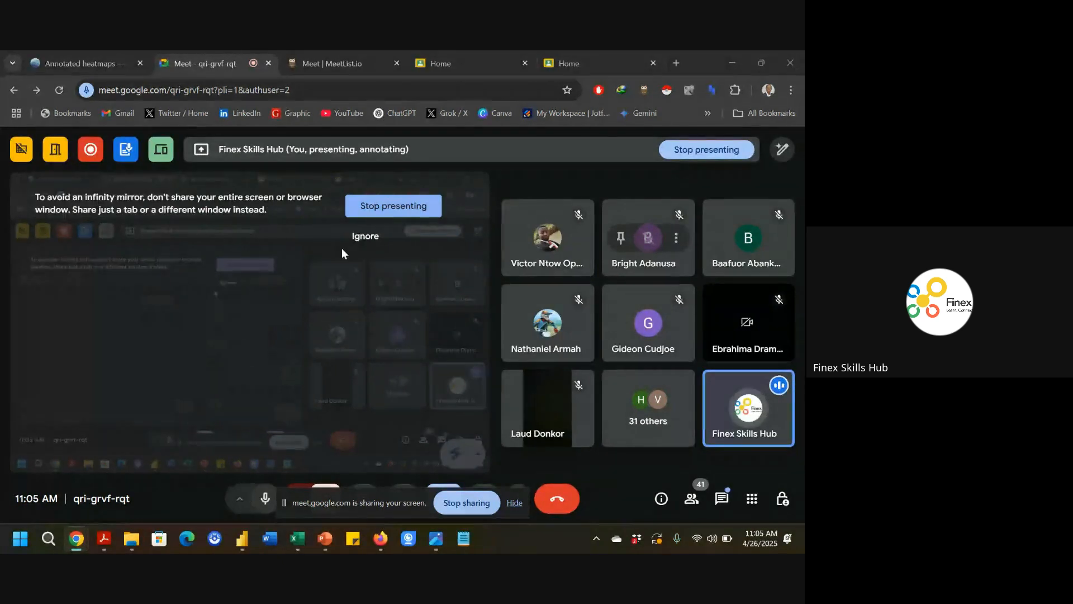
Open the Classwork page of the Finex School Season 17 Data Analytics with Excel – Saturdays class and browse its topics.
left_click(549, 56)
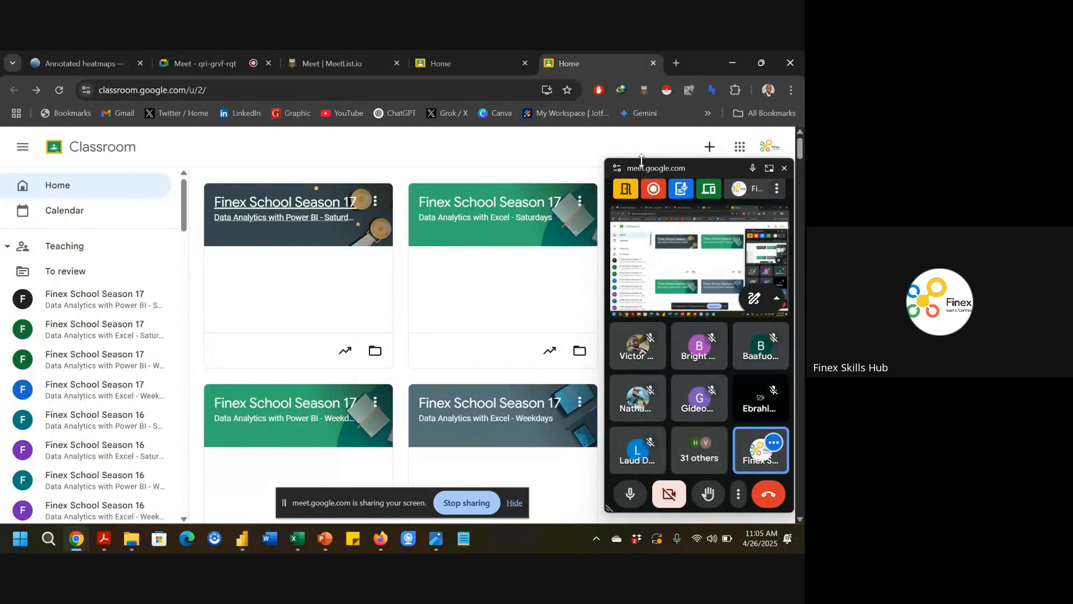
left_click(784, 169)
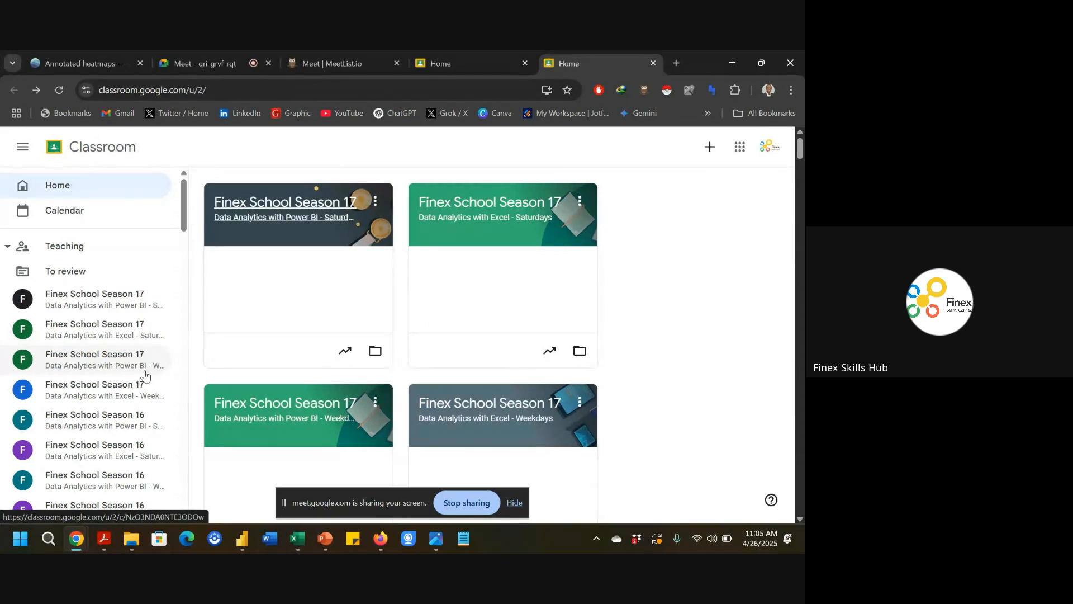
left_click(450, 213)
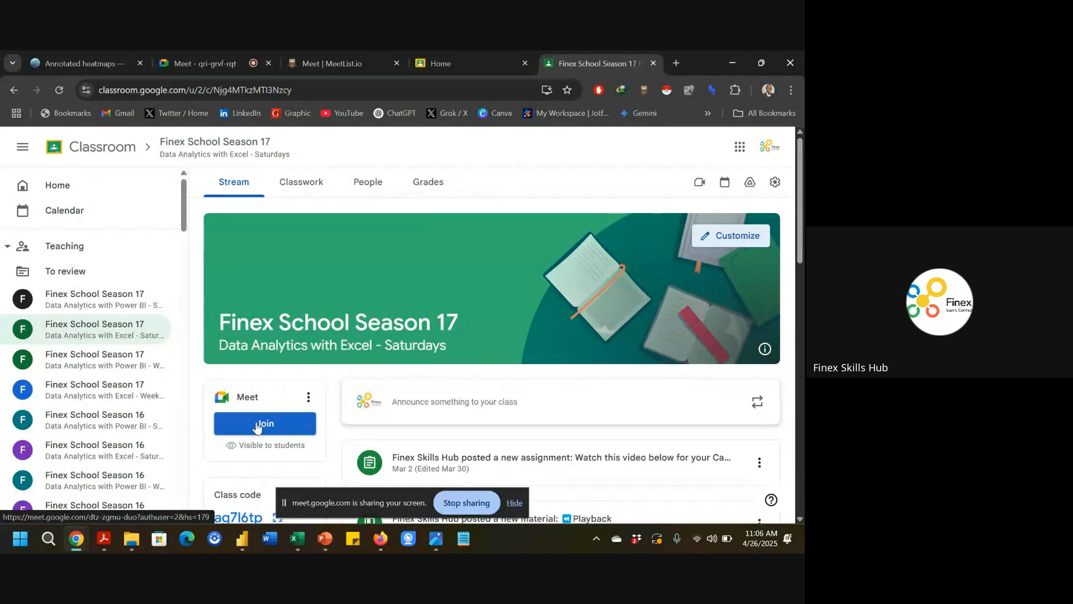
left_click(304, 185)
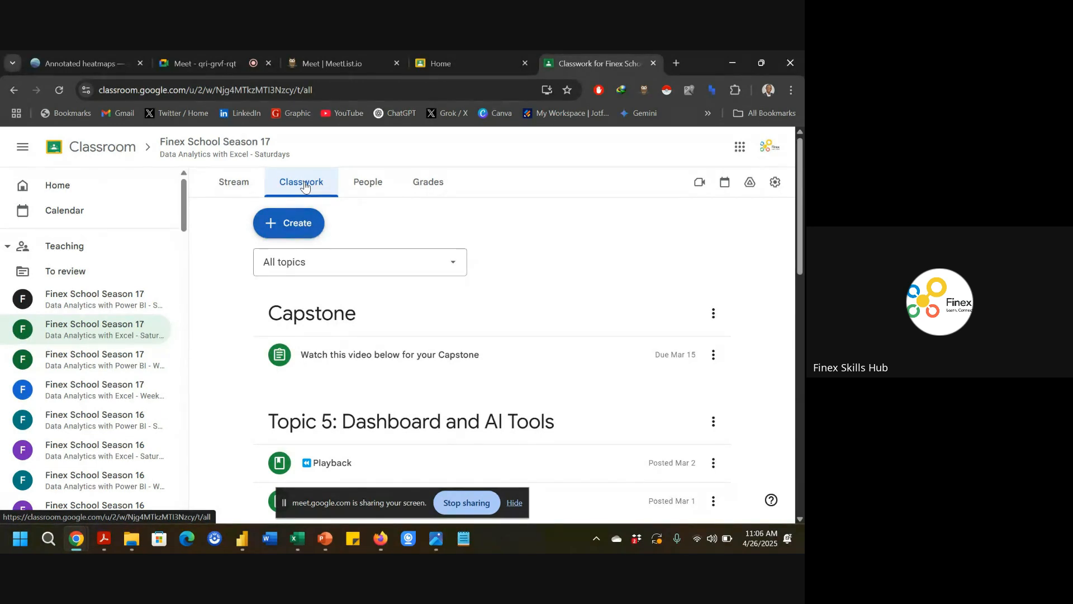
scroll(467, 342, "down", 10)
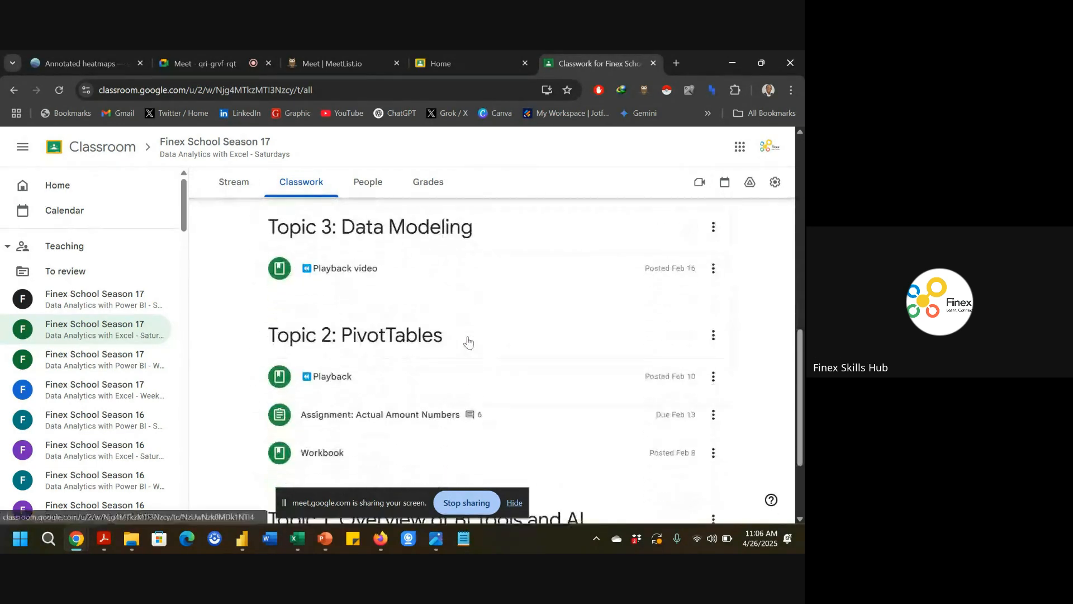
scroll(467, 342, "down", 3)
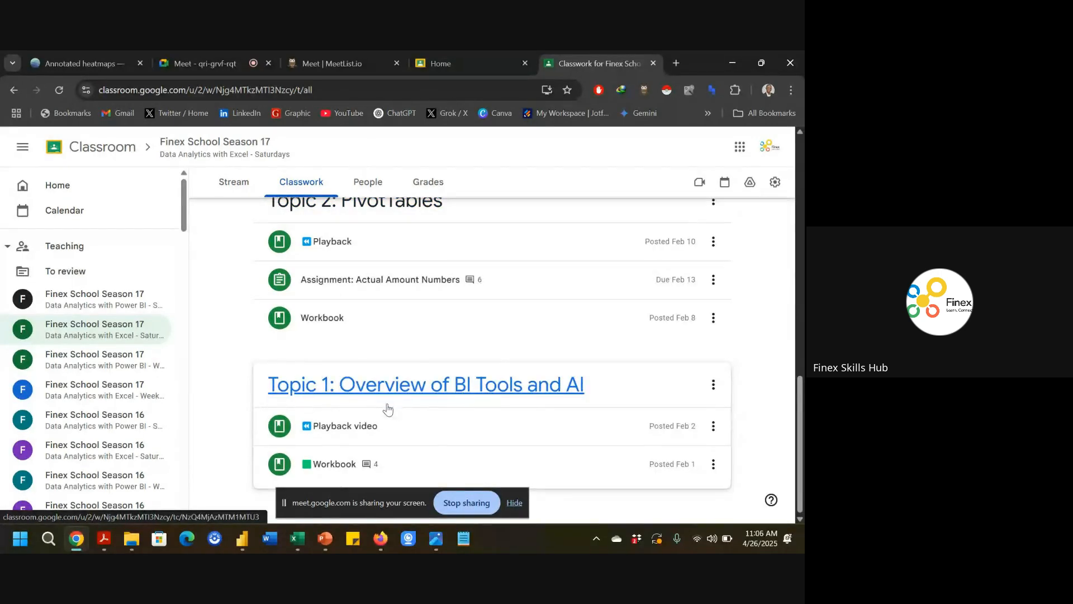
scroll(387, 409, "up", 6)
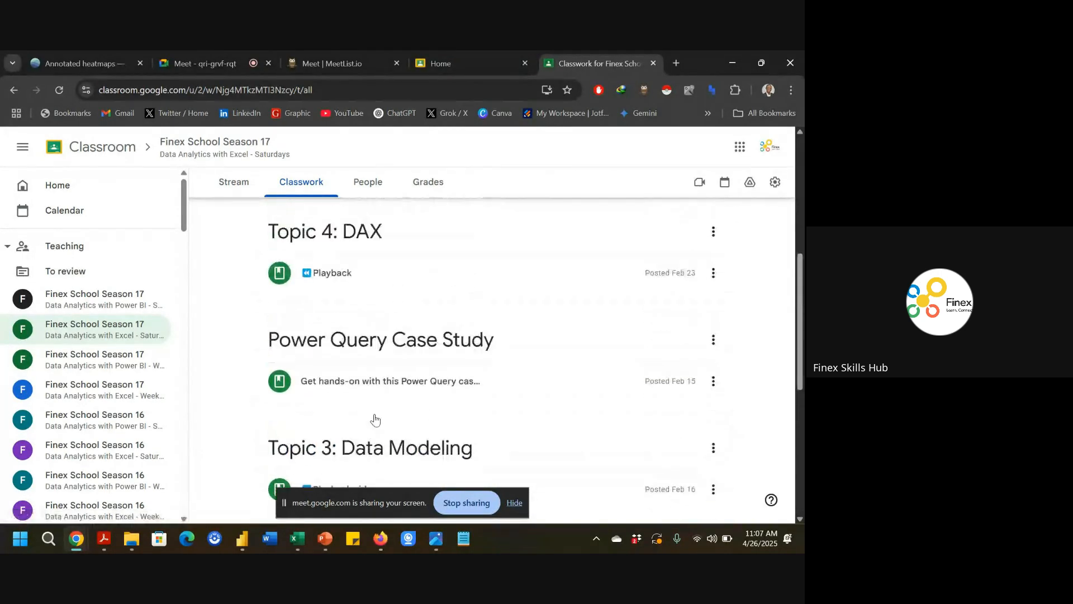
scroll(358, 425, "up", 6)
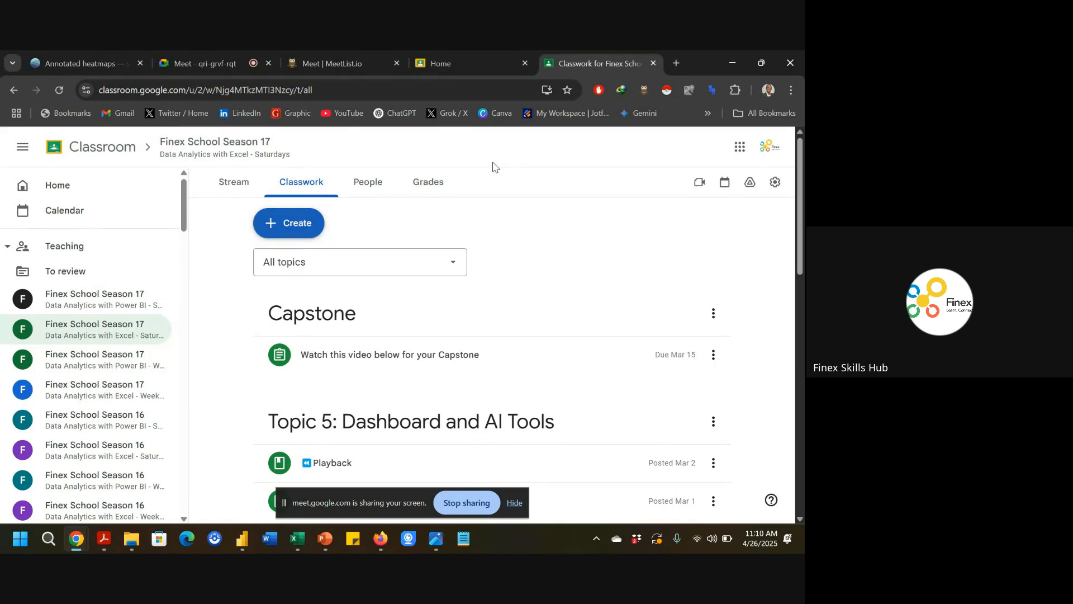
Switch to the flights_finish.xlsx workbook and open its Account page to view the product information.
mouse_move(300, 537)
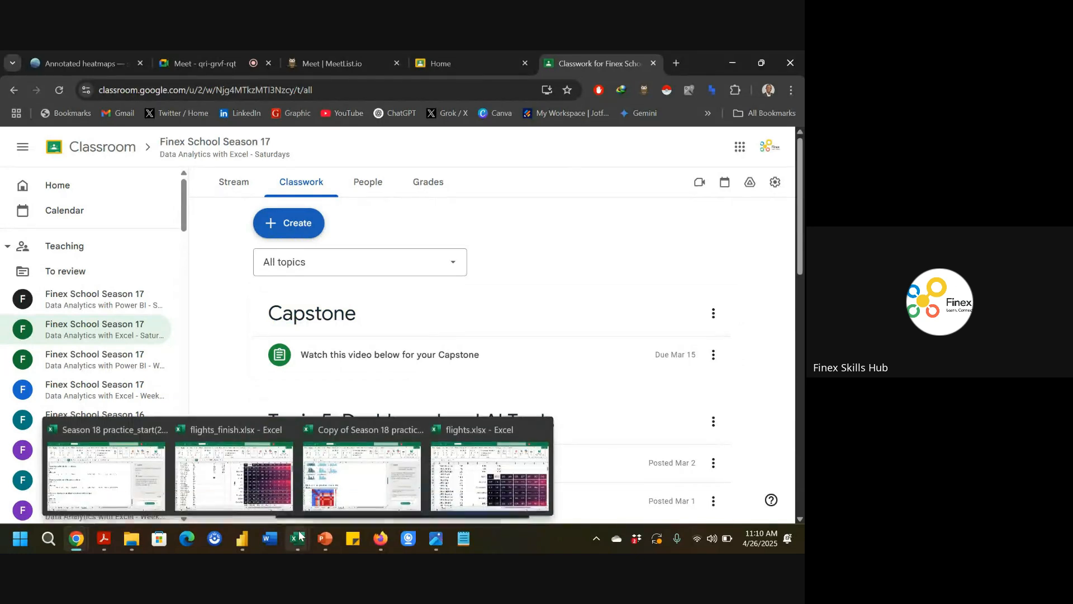
left_click(233, 475)
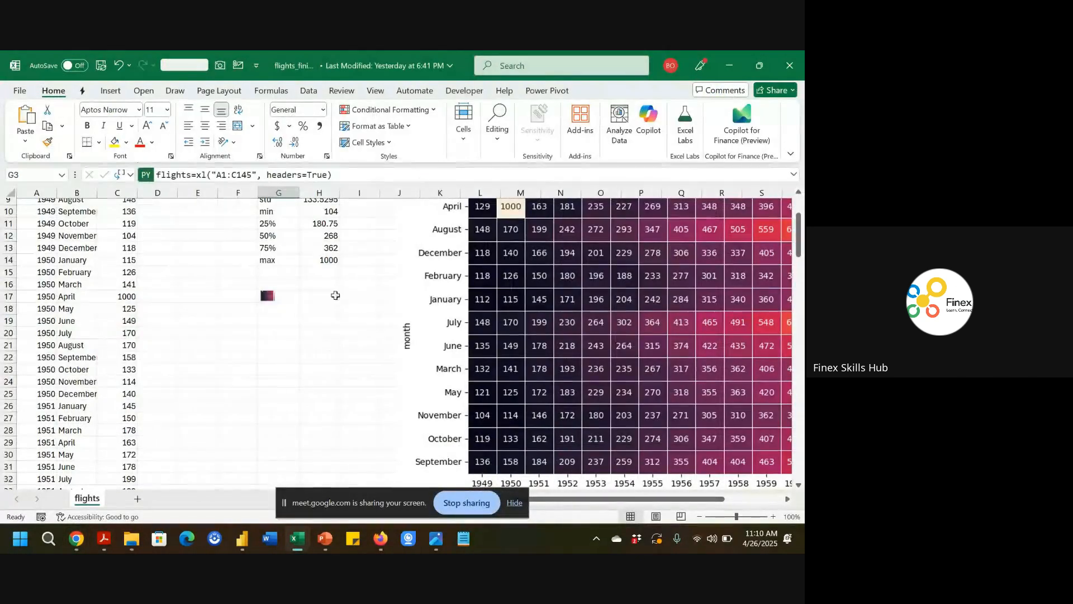
left_click(21, 91)
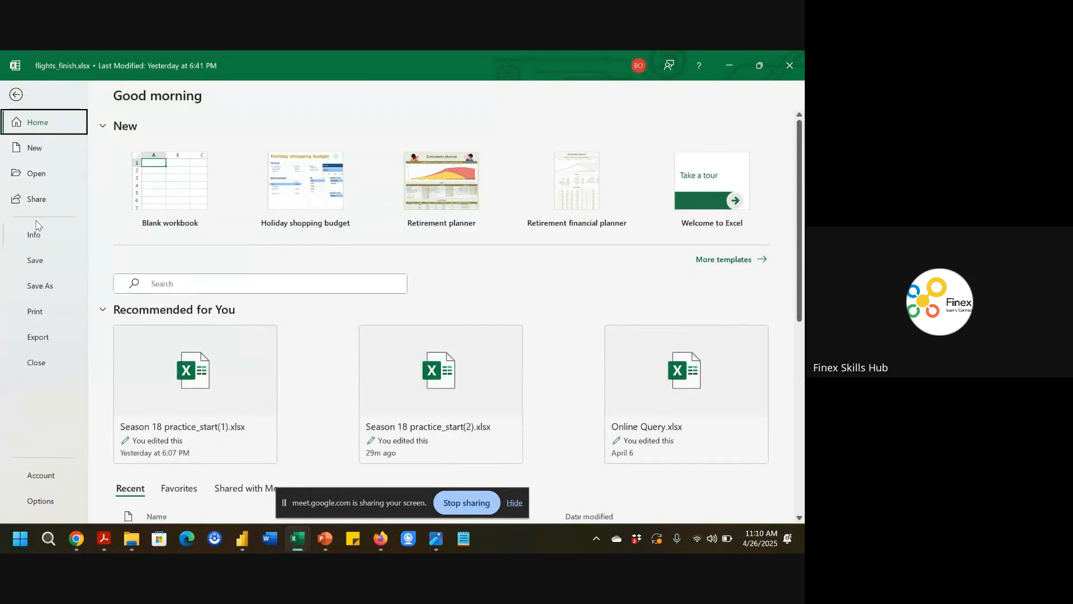
left_click(66, 481)
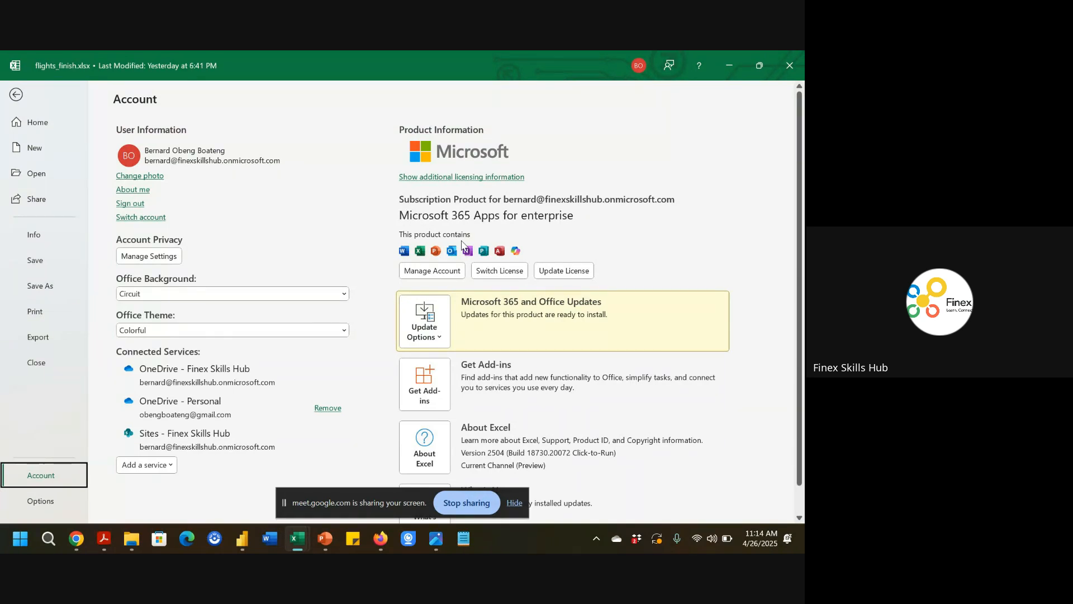
left_click(16, 96)
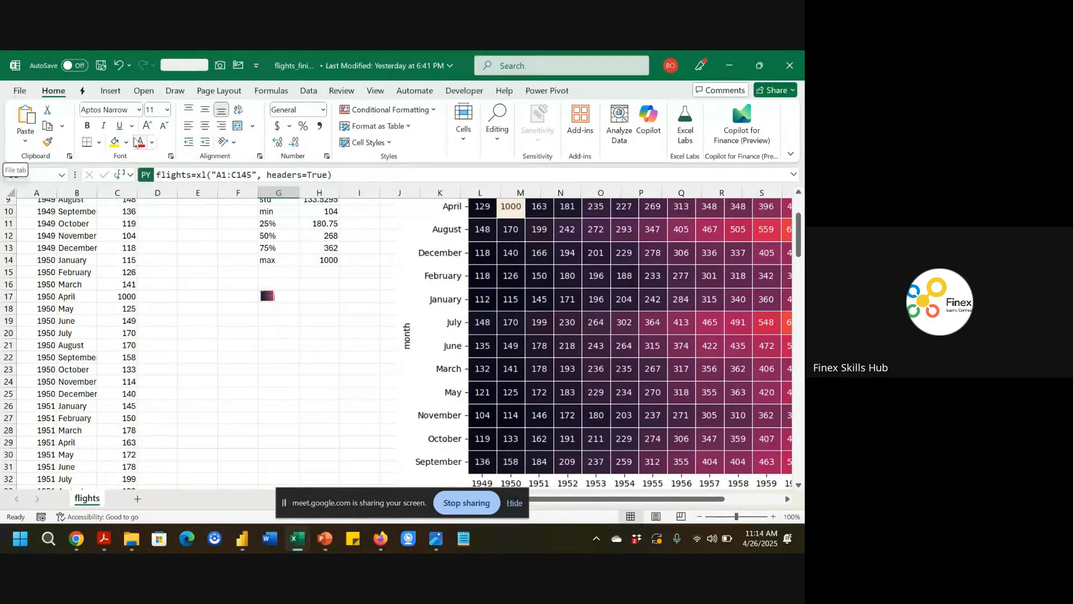
mouse_move(298, 539)
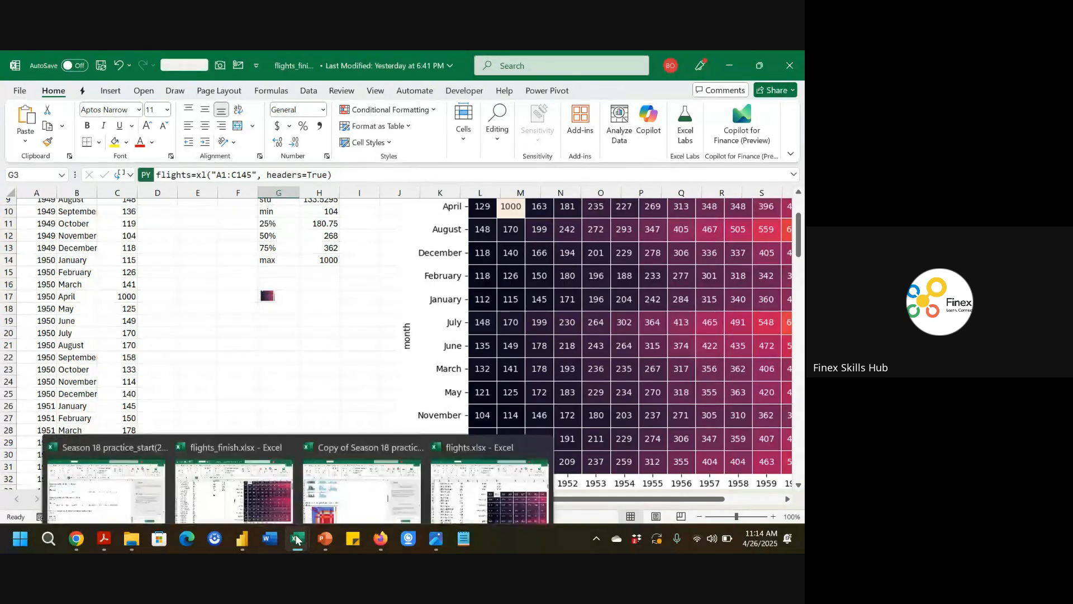
left_click(258, 465)
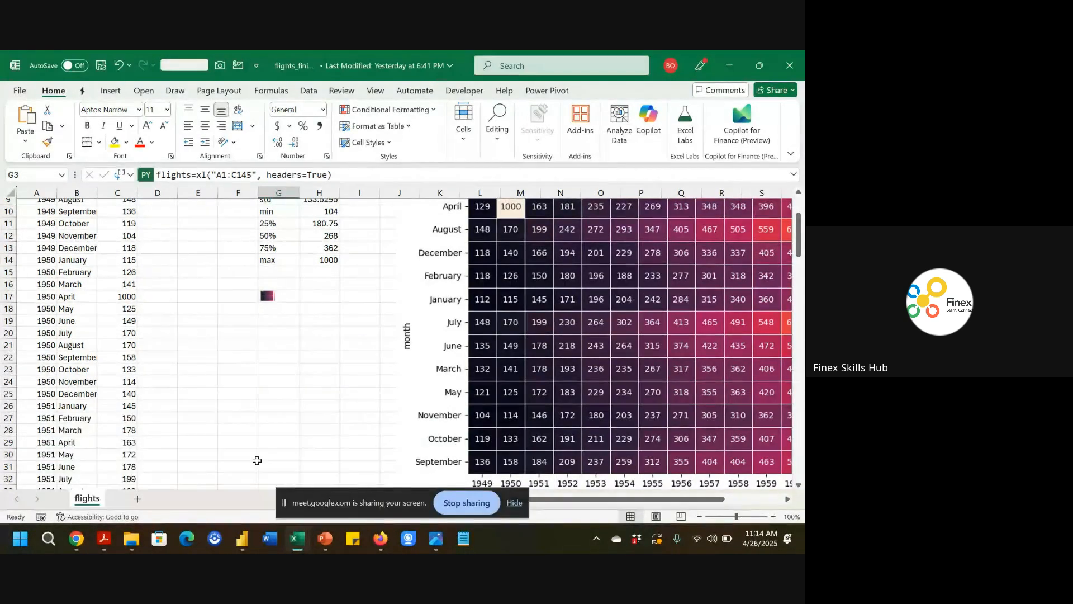
mouse_move(303, 544)
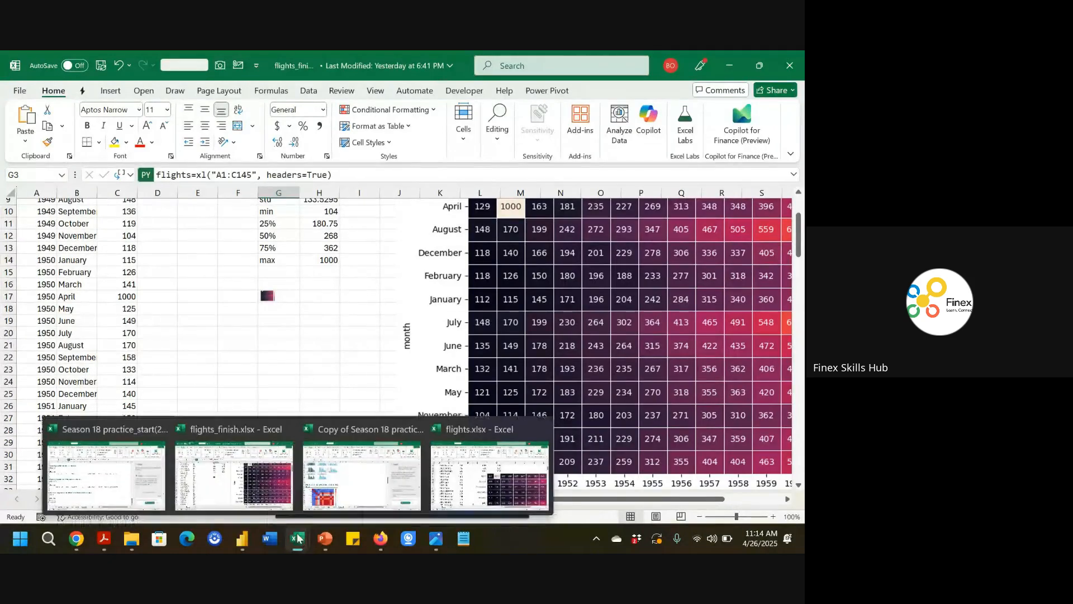
left_click(273, 503)
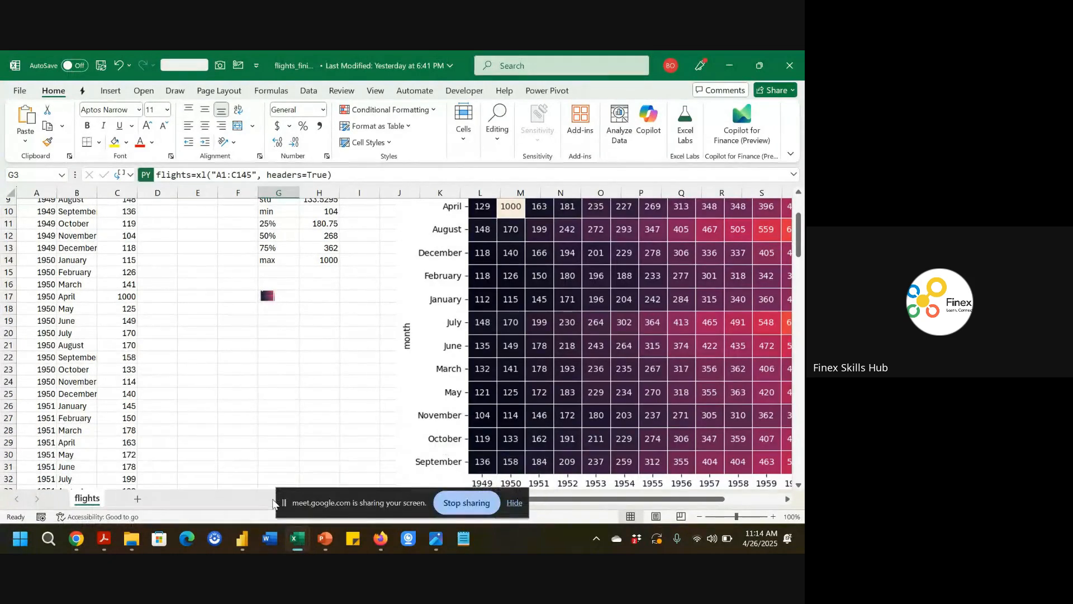
Open the workbook's Account page again to show the Microsoft 365 subscription details, then return to the sheet.
left_click(20, 90)
left_click(44, 473)
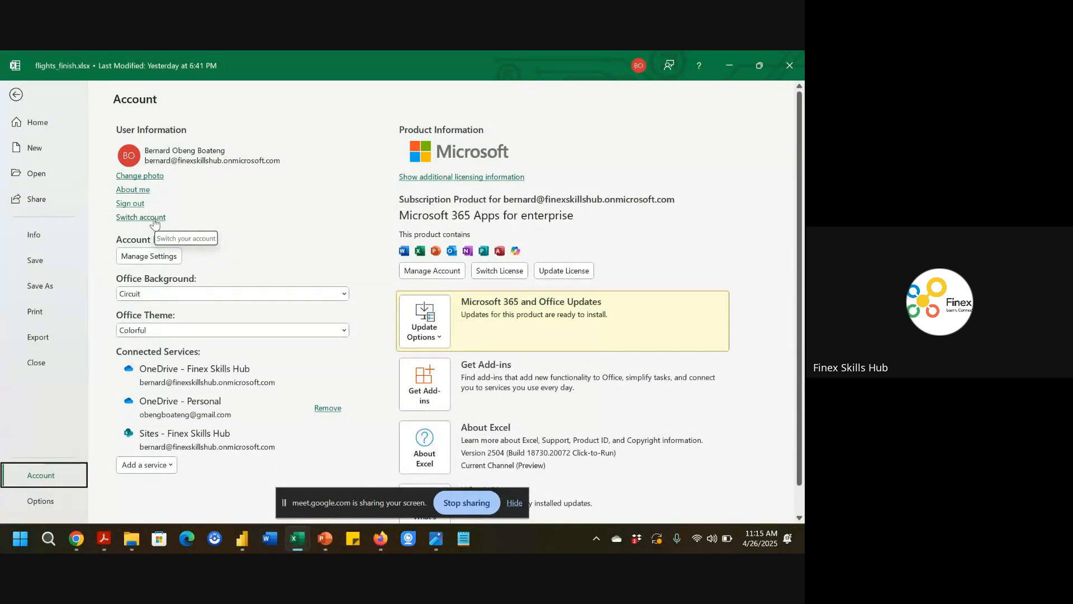
left_click(23, 99)
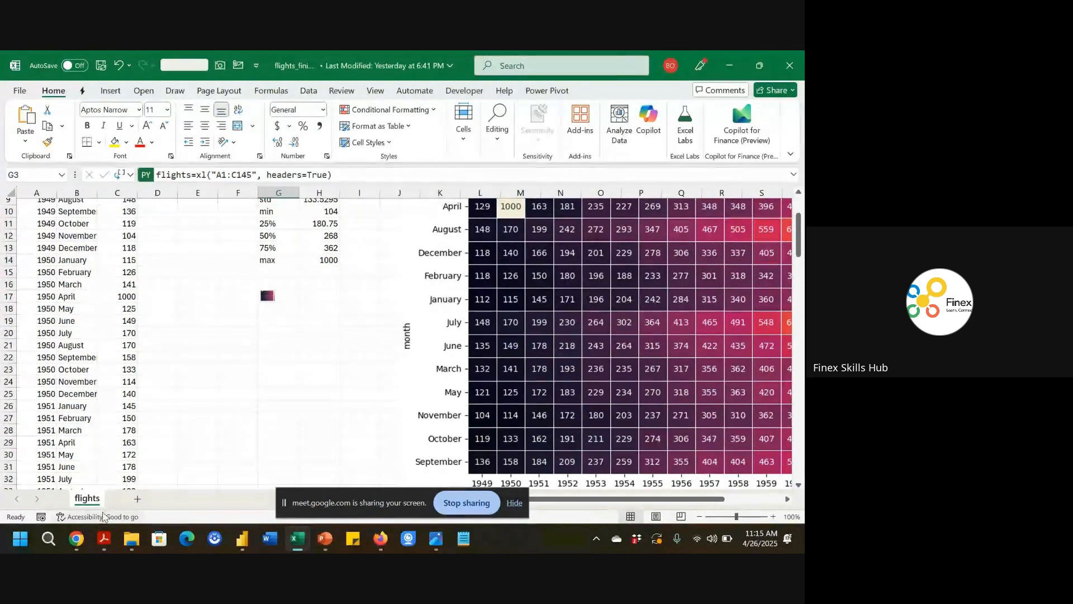
Open the Microsoft Store and search for power bi desktop.
left_click(50, 538)
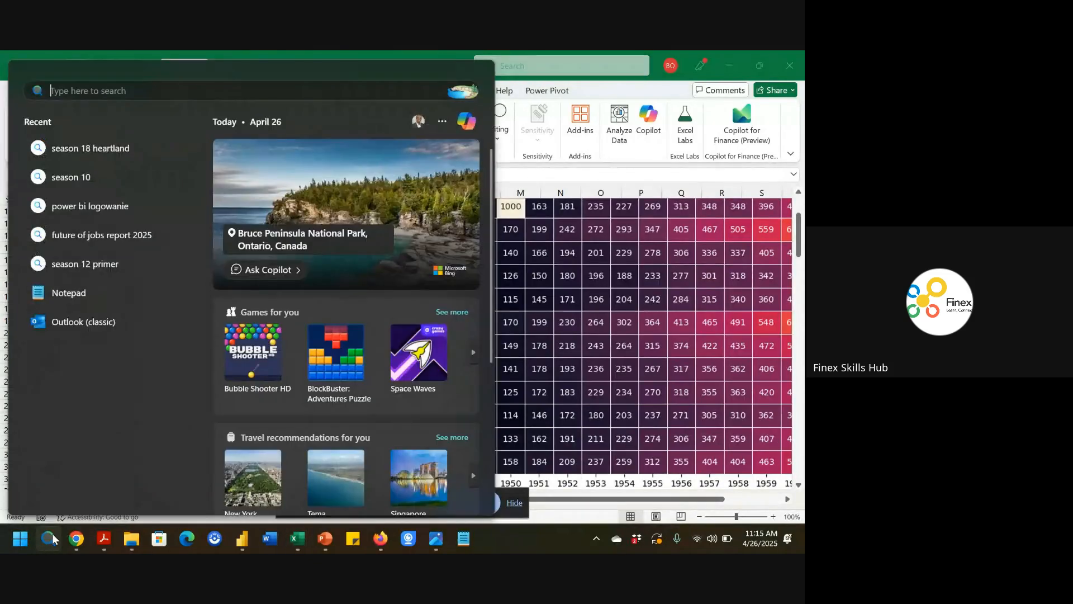
left_click(160, 540)
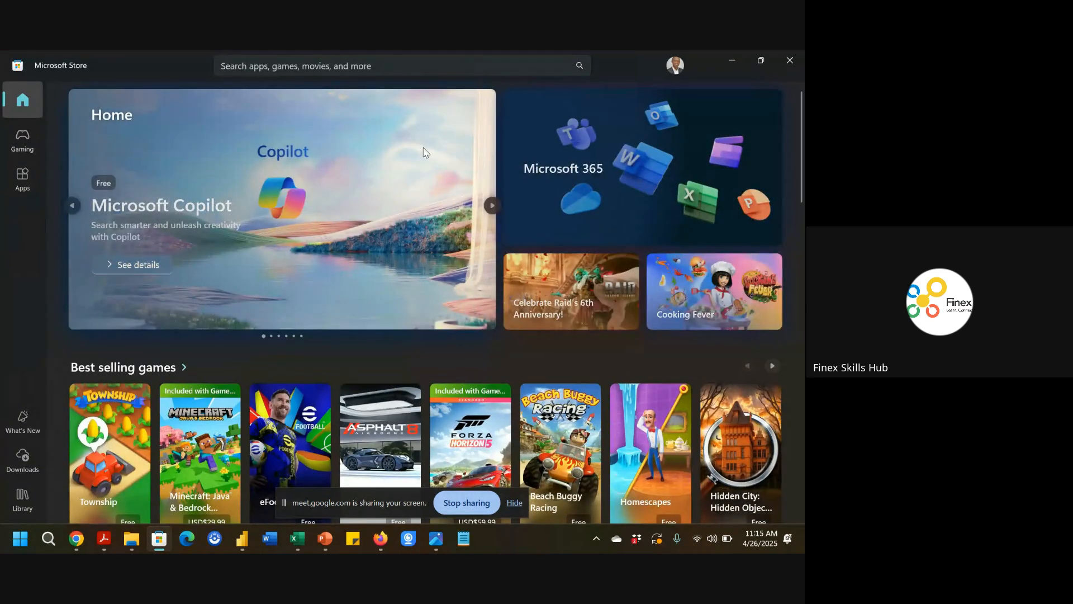
left_click(390, 60)
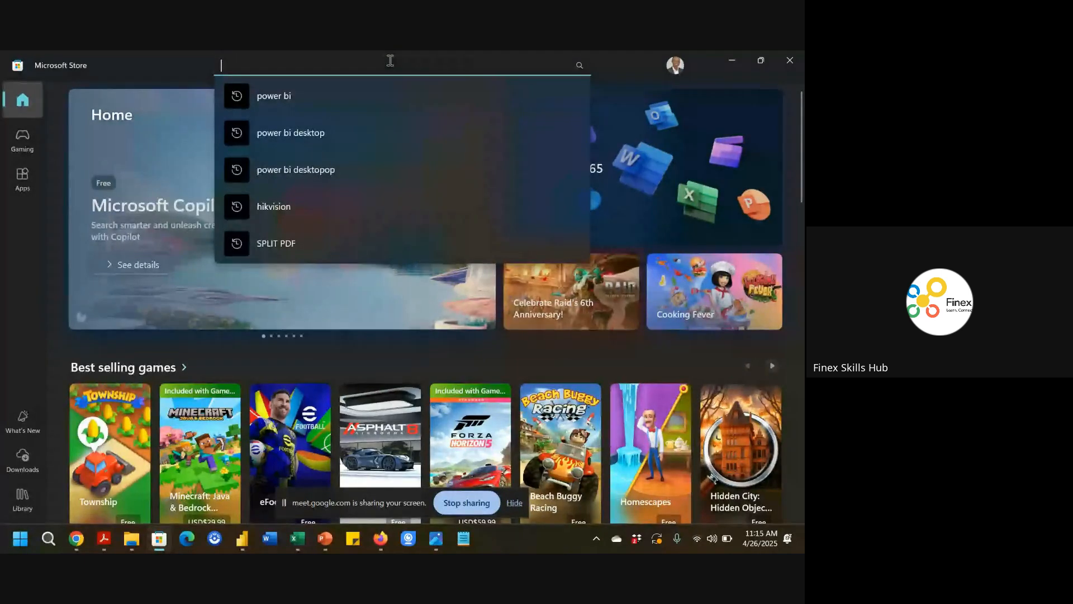
left_click(305, 132)
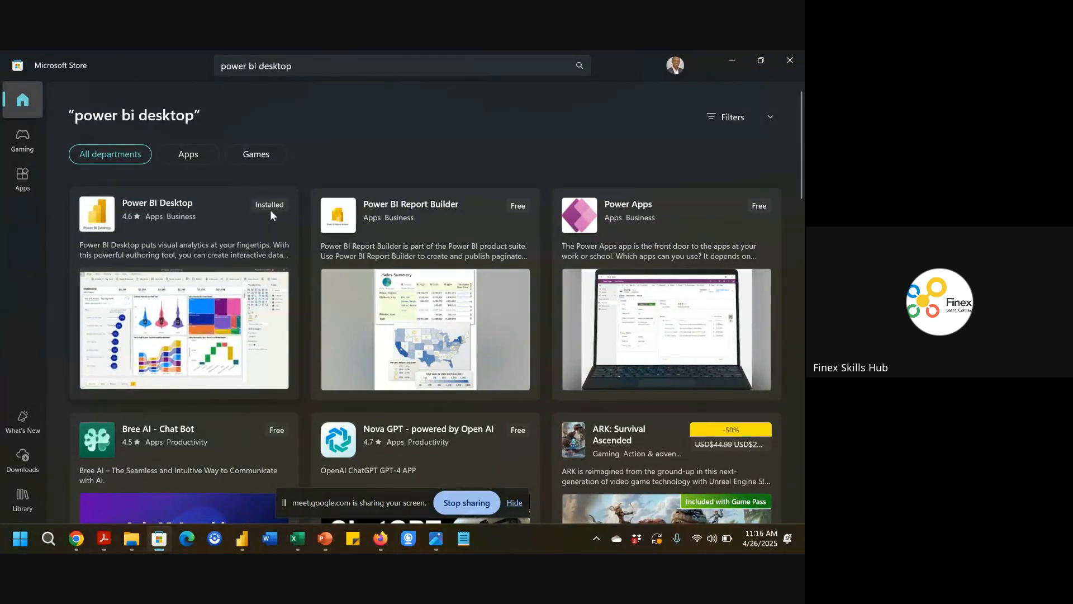
mouse_move(271, 213)
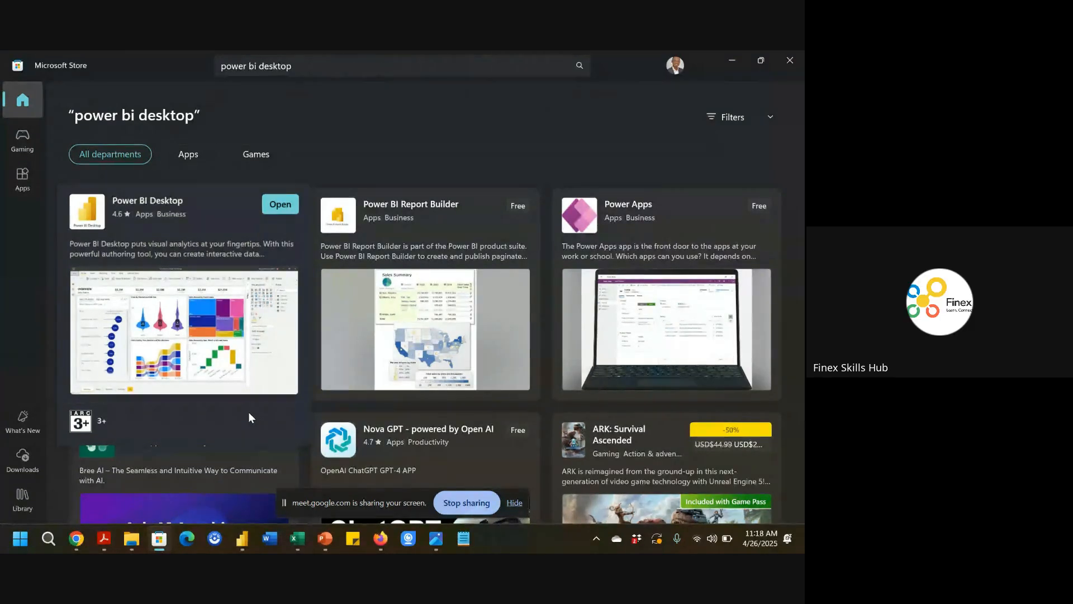
Return to the Meet tab in the browser and stop presenting the screen.
left_click(75, 542)
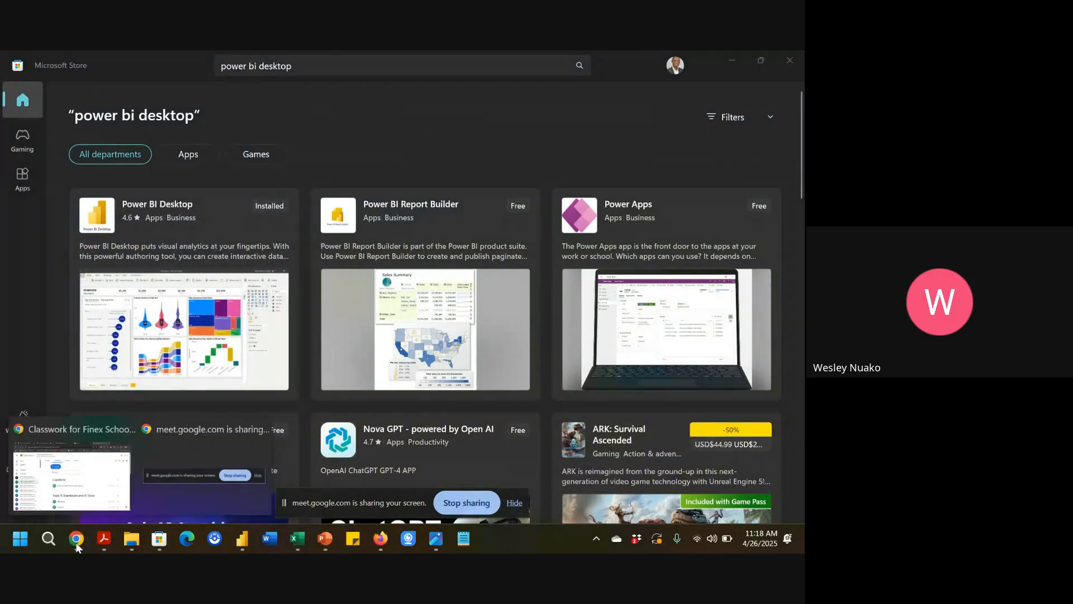
left_click(72, 478)
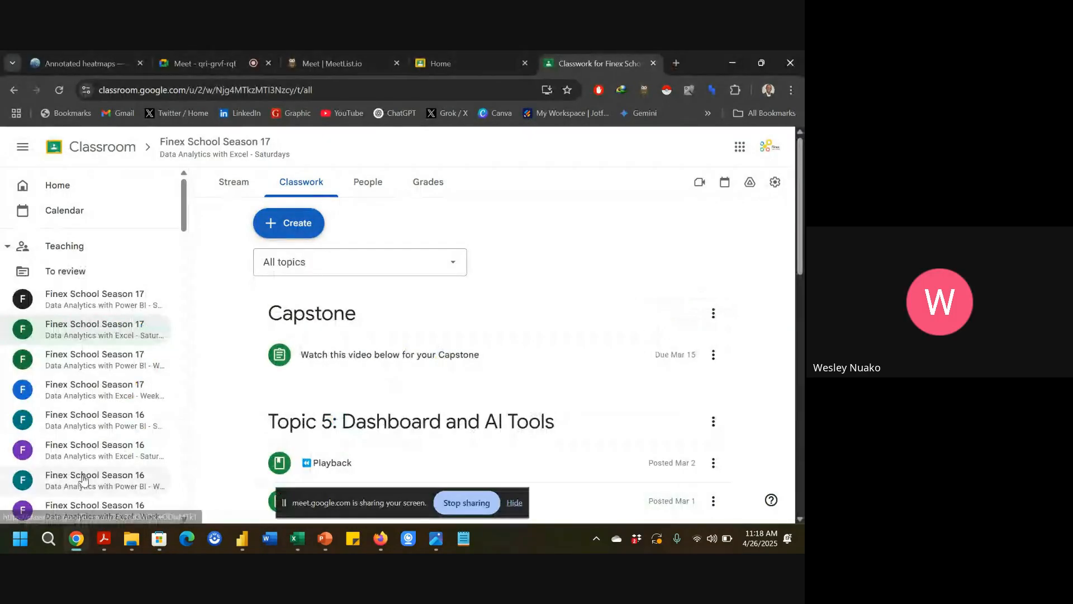
left_click(207, 63)
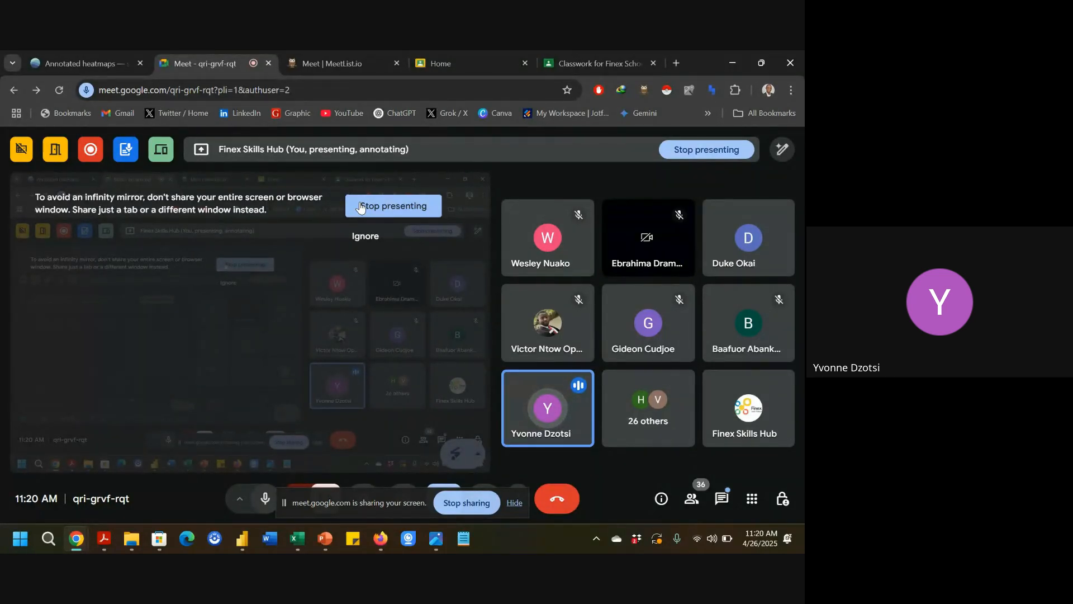
left_click(360, 207)
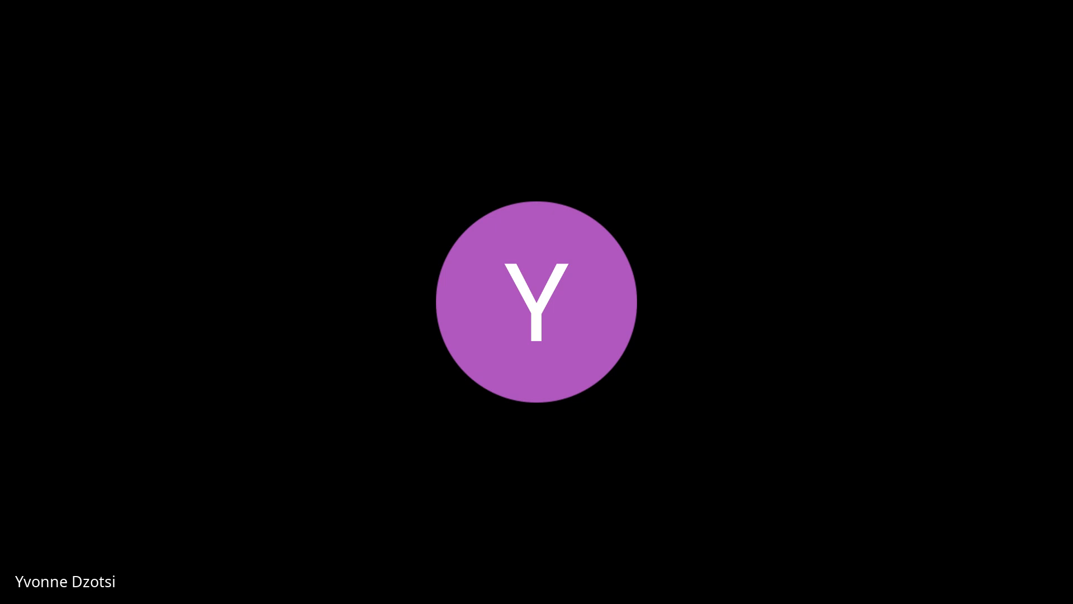